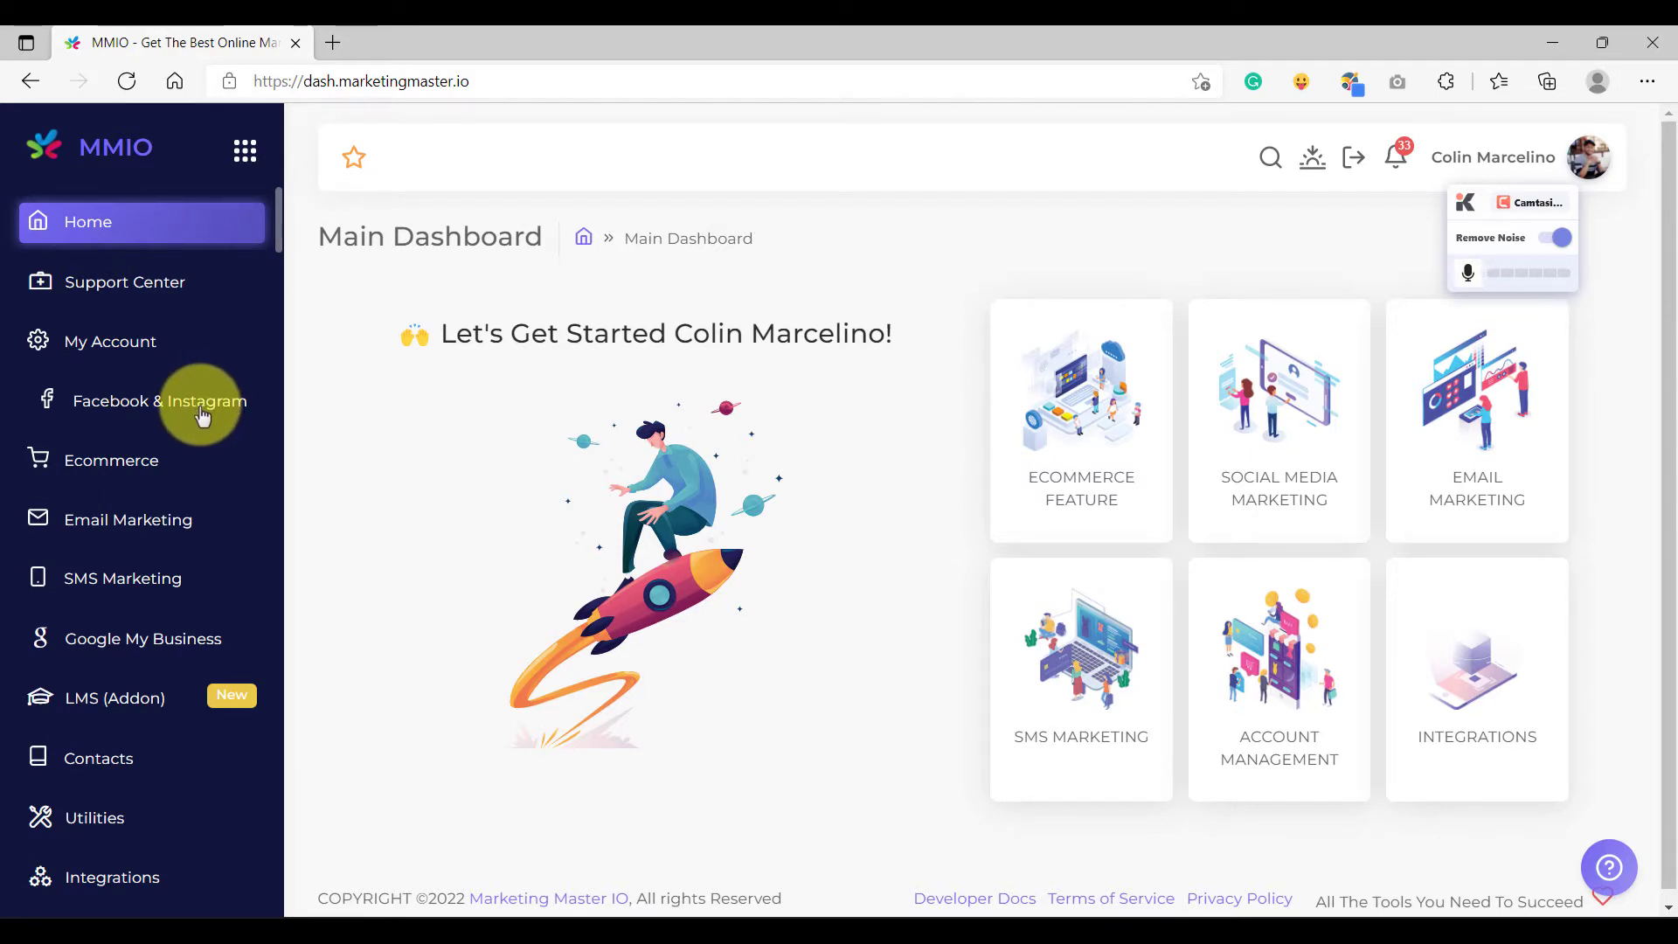
Under Import Social Media, toggle the Chucks Burger page's bot off and back on
left_click(204, 414)
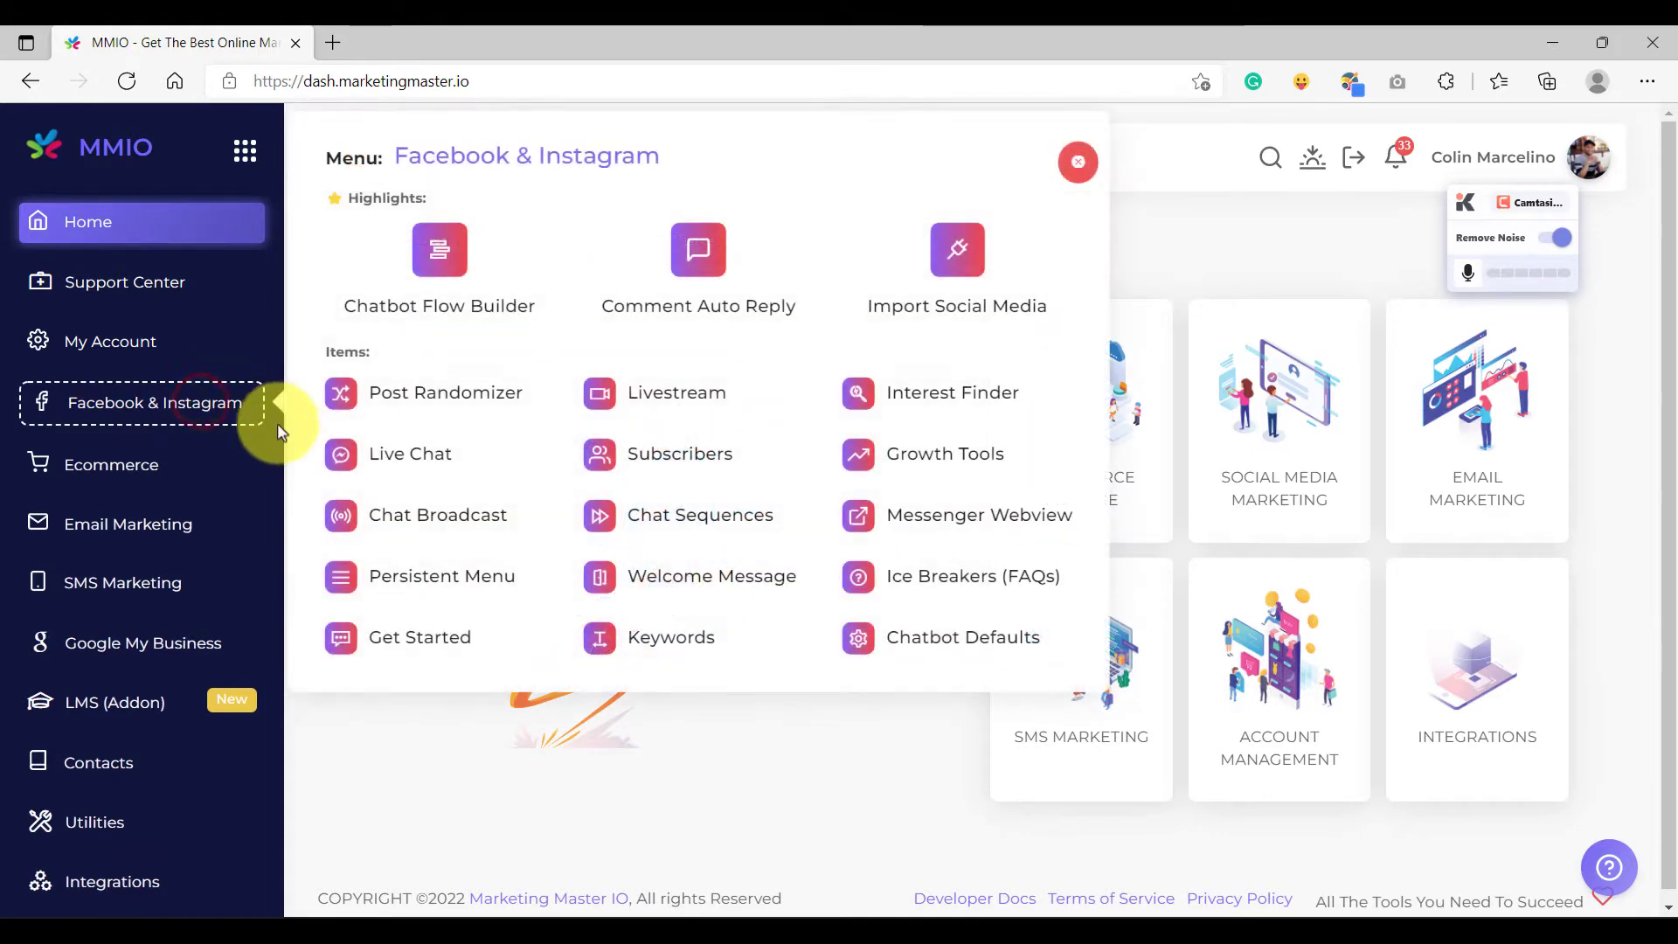
left_click(958, 281)
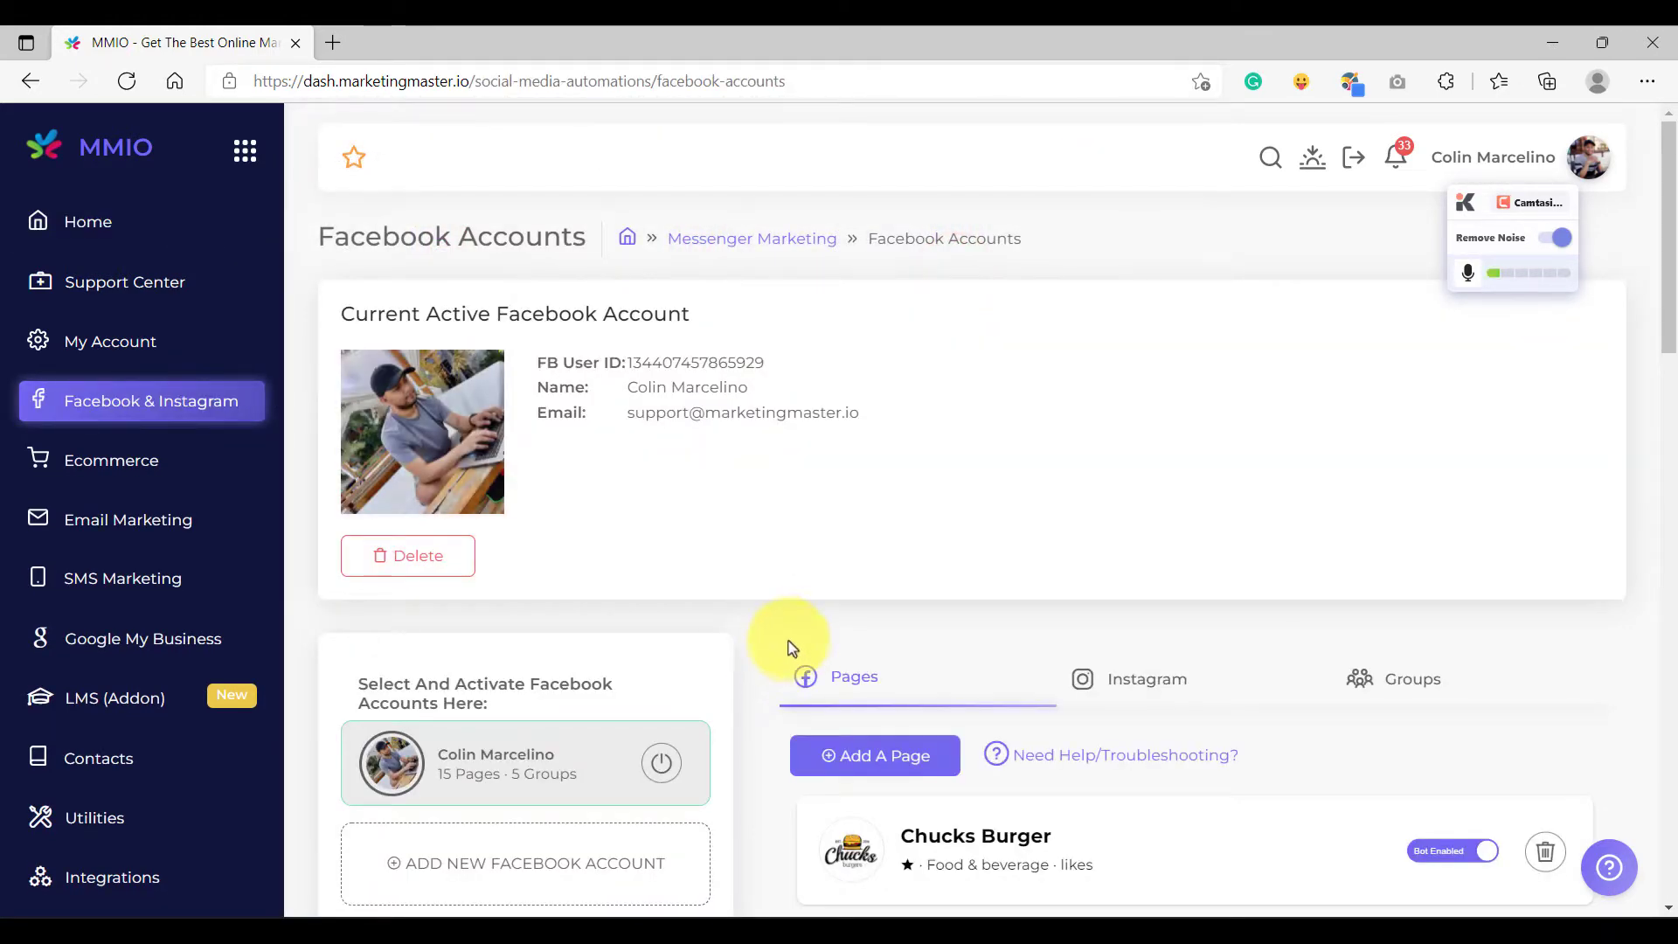
scroll(773, 664, "down", 4)
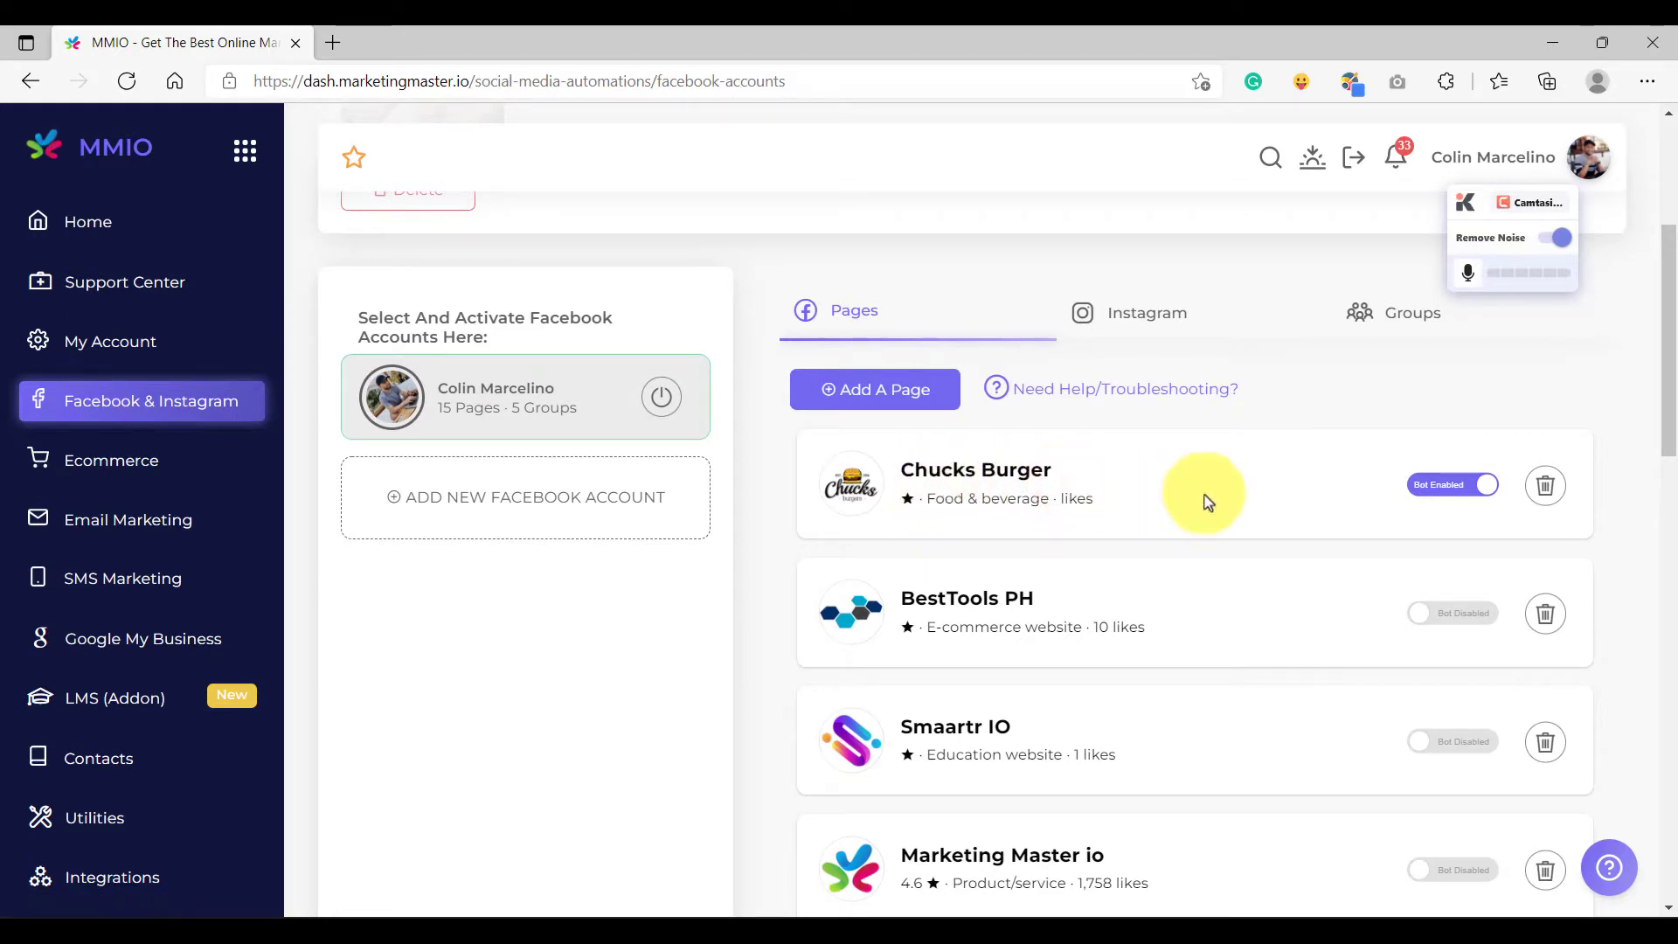
left_click(1436, 494)
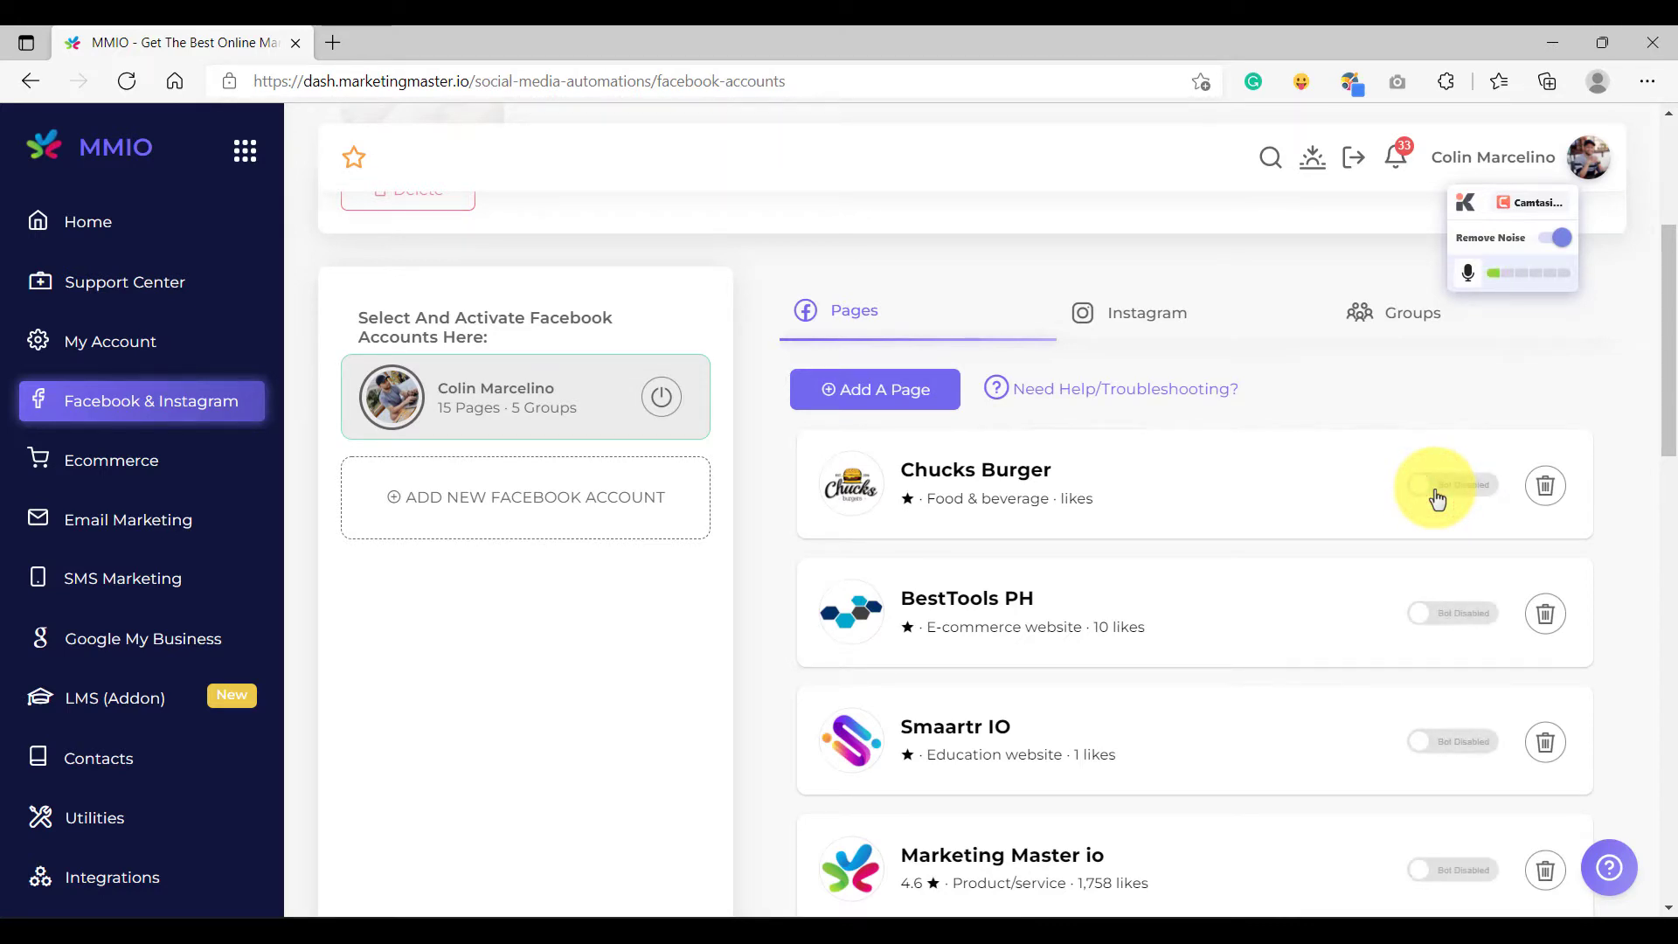
left_click(1437, 499)
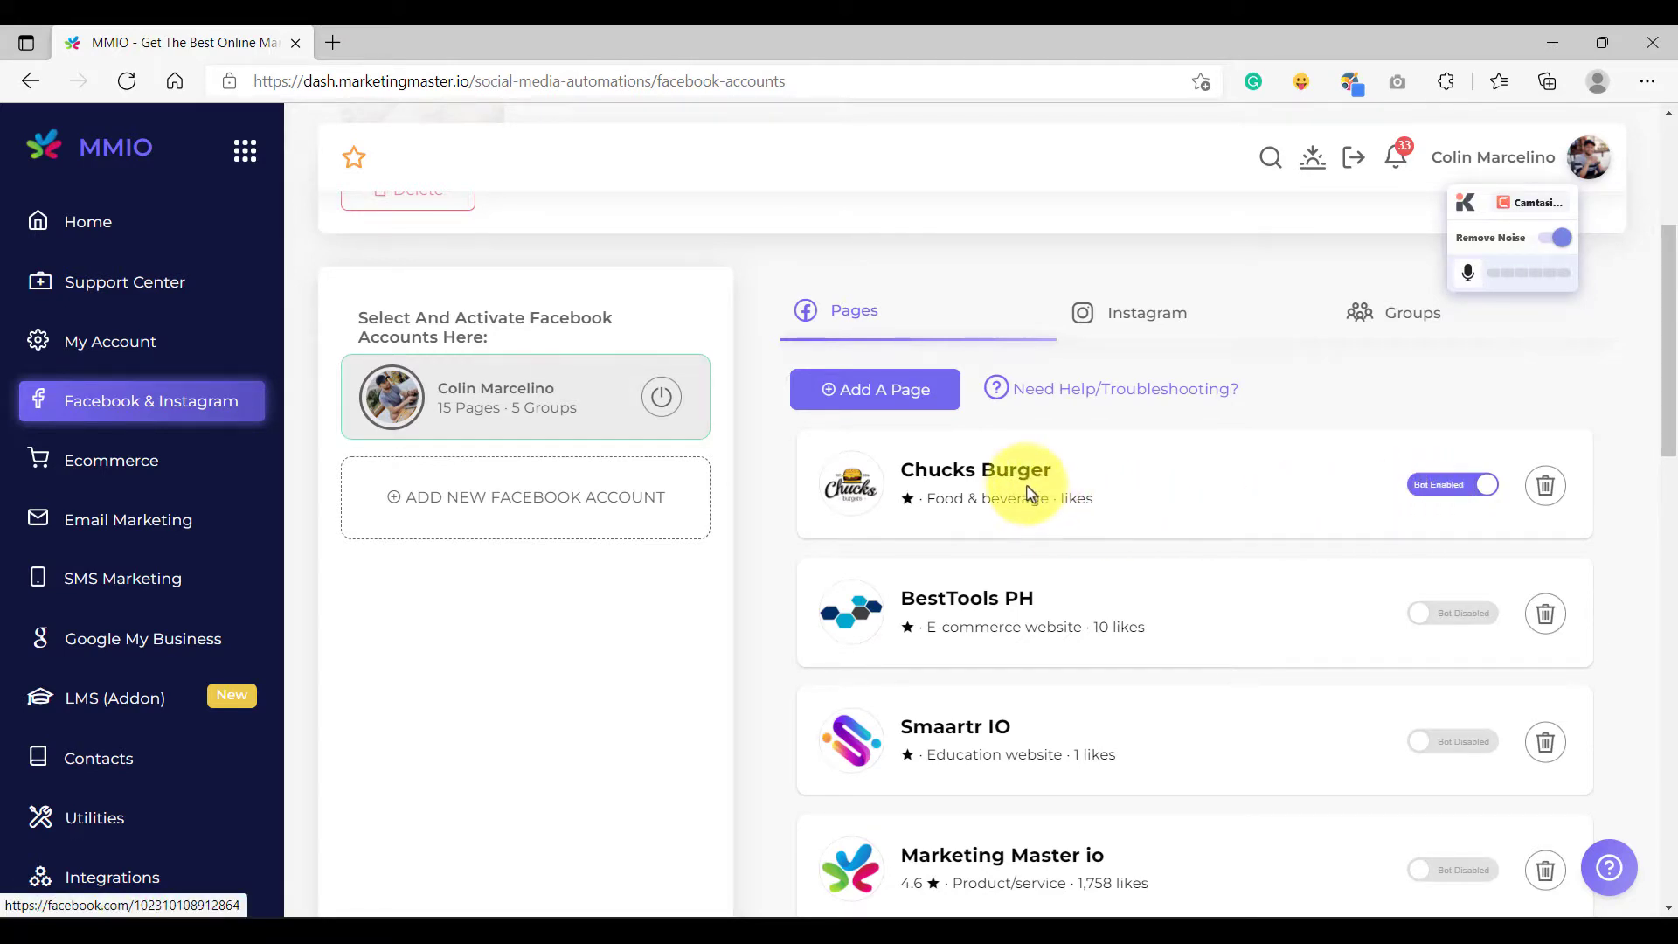
left_click(173, 406)
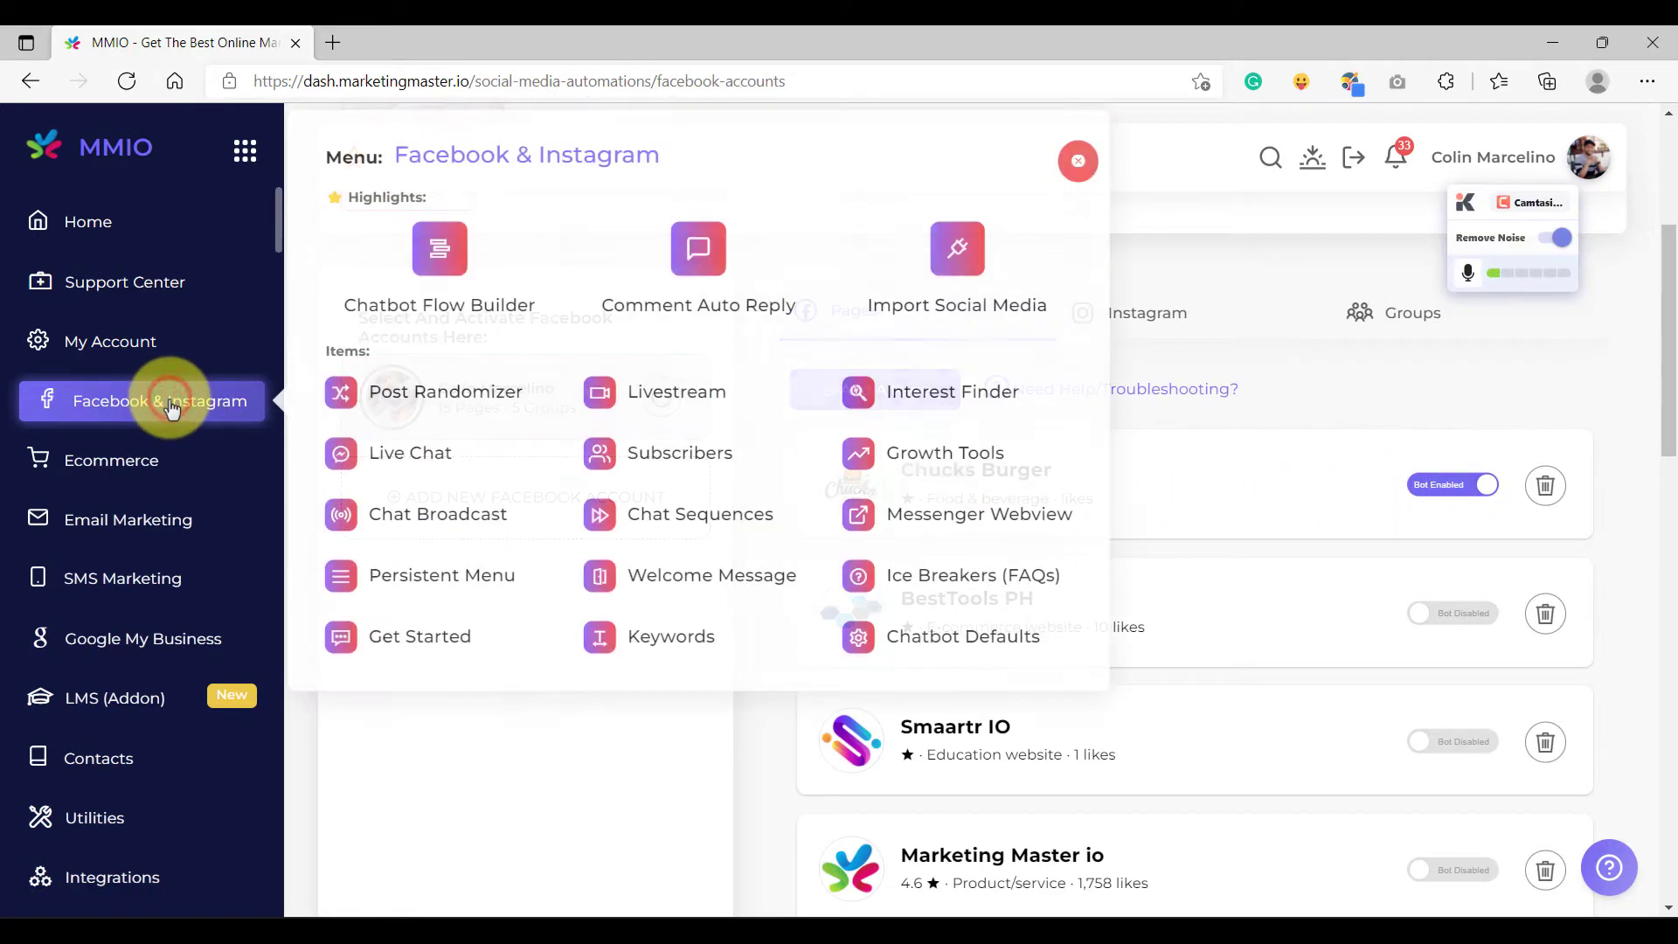
Create a new Chucks Burger chatbot flow named 'My Fist Chatbot Flow'
left_click(461, 304)
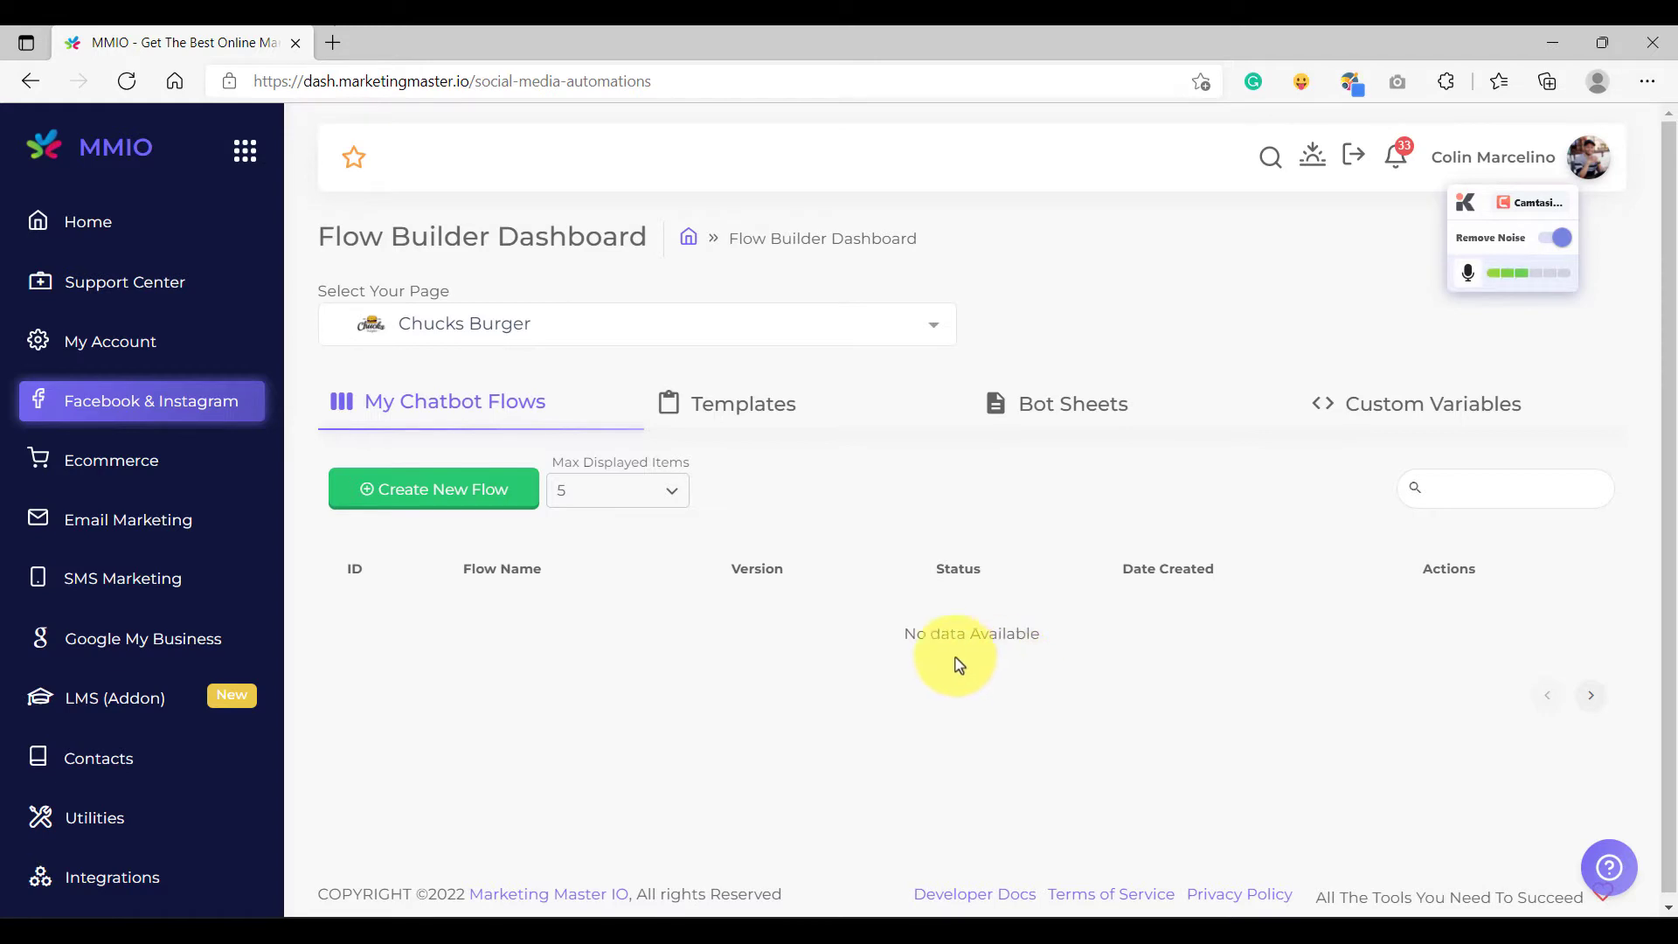
left_click(446, 504)
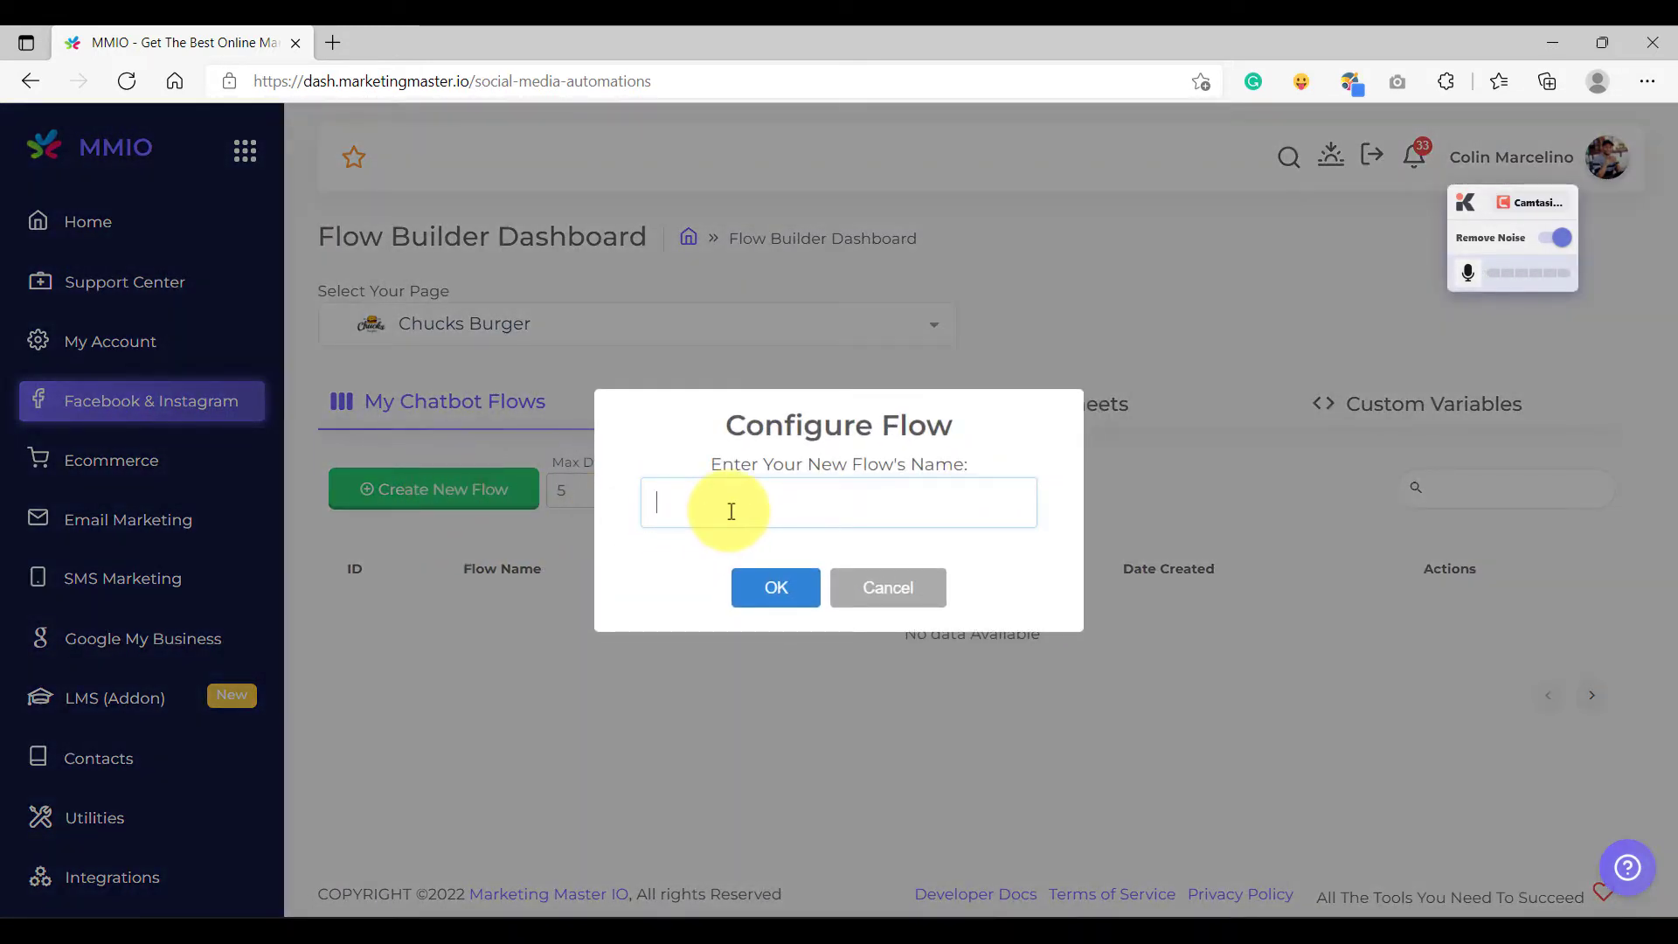
type("My Fist Chatbot Flow")
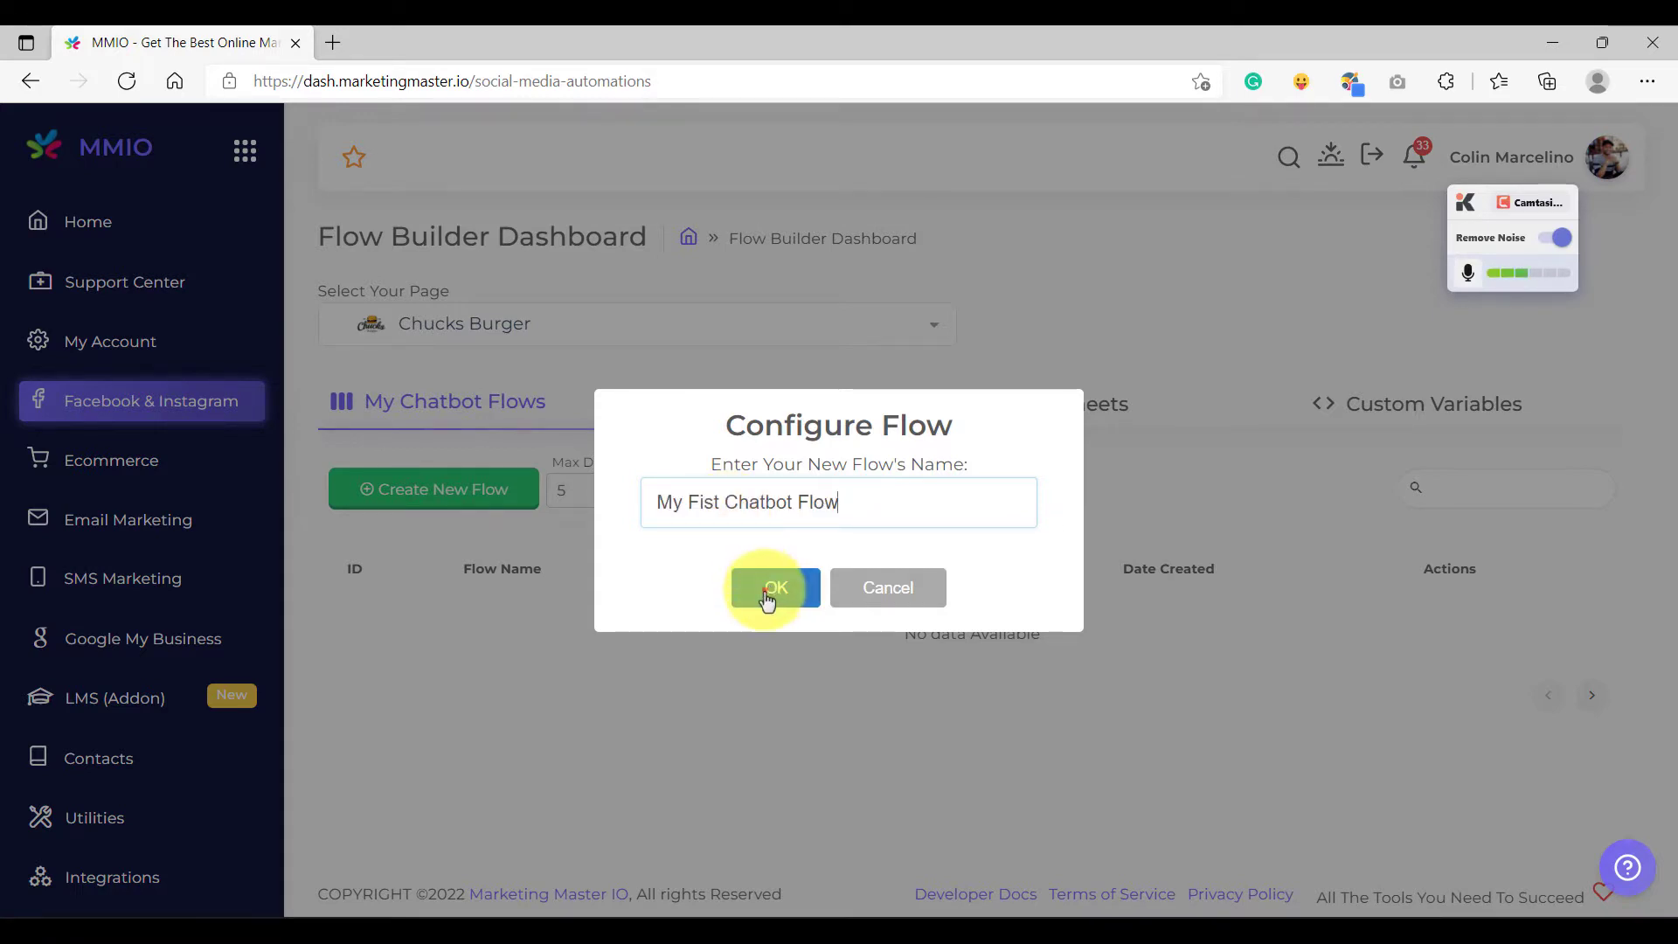
left_click(770, 584)
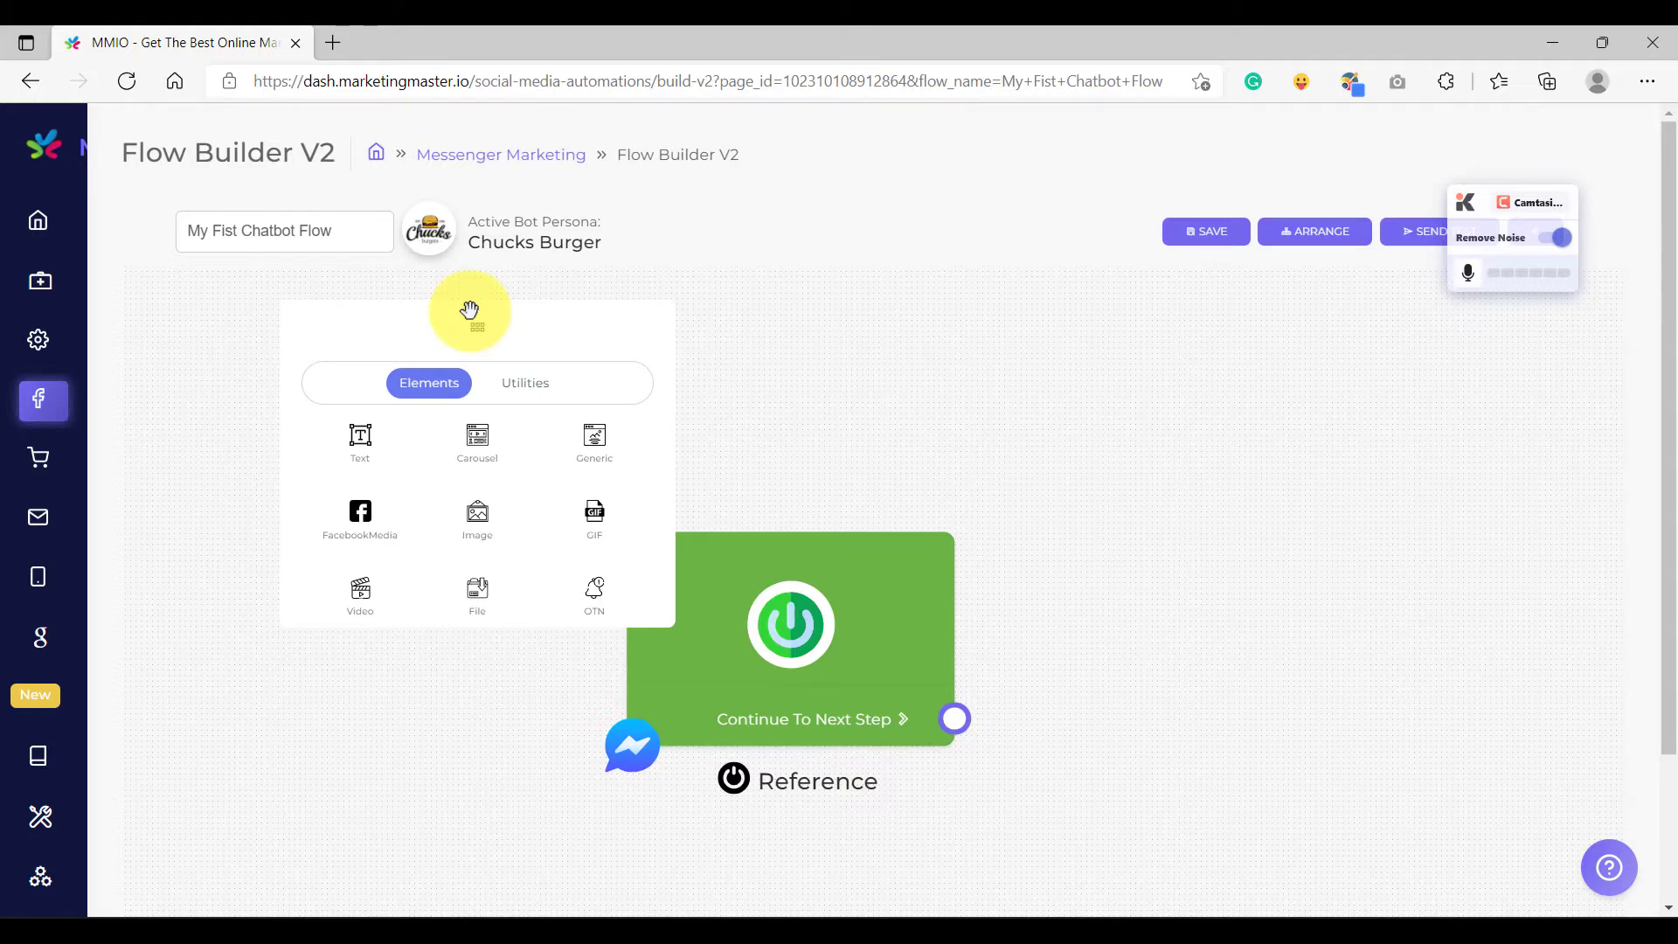
Move the Elements palette around the canvas and browse its Utilities and Elements lists
left_click_drag(469, 310, 464, 398)
left_click(502, 441)
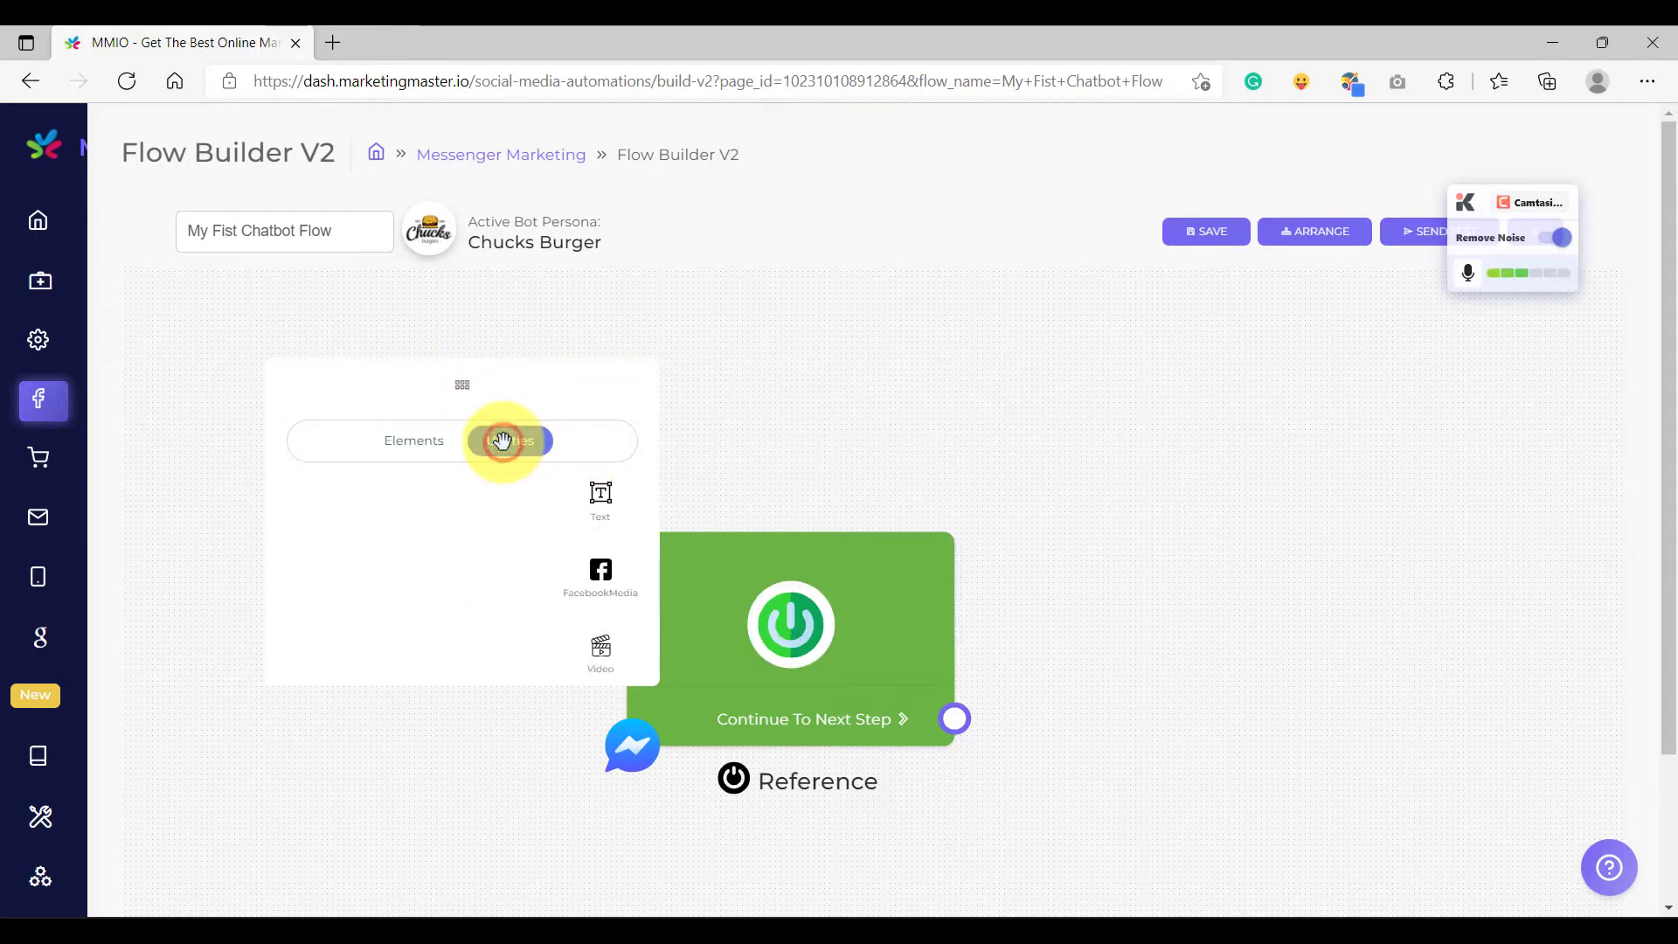
left_click(415, 440)
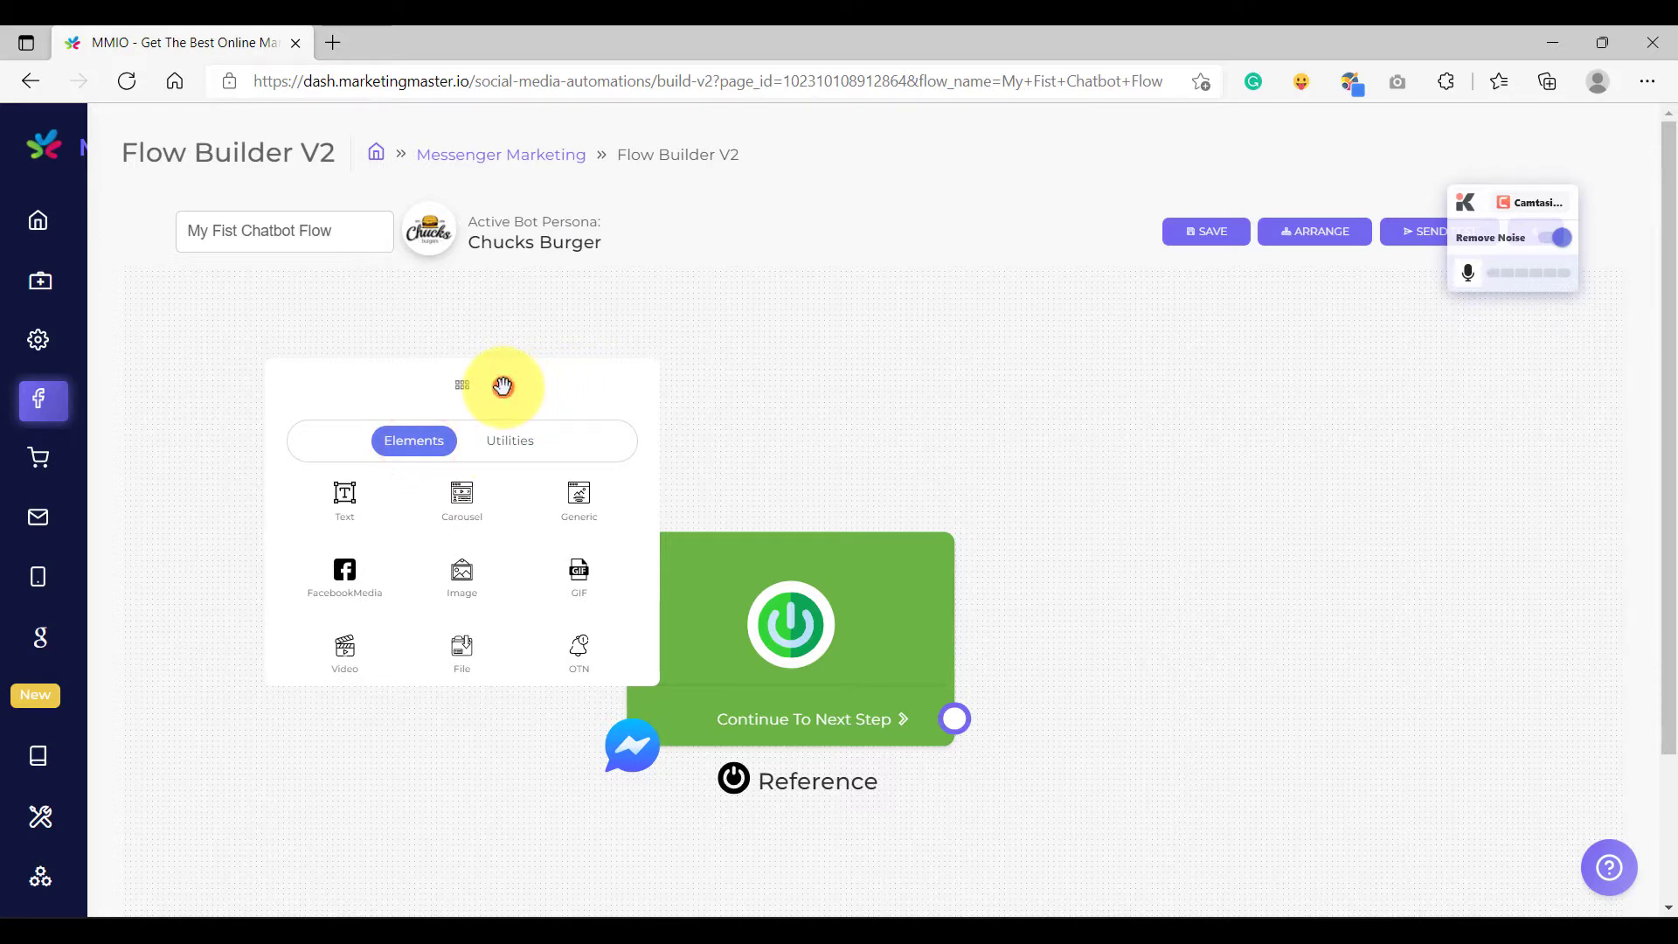
left_click(503, 385)
left_click_drag(305, 382, 380, 433)
left_click(382, 434)
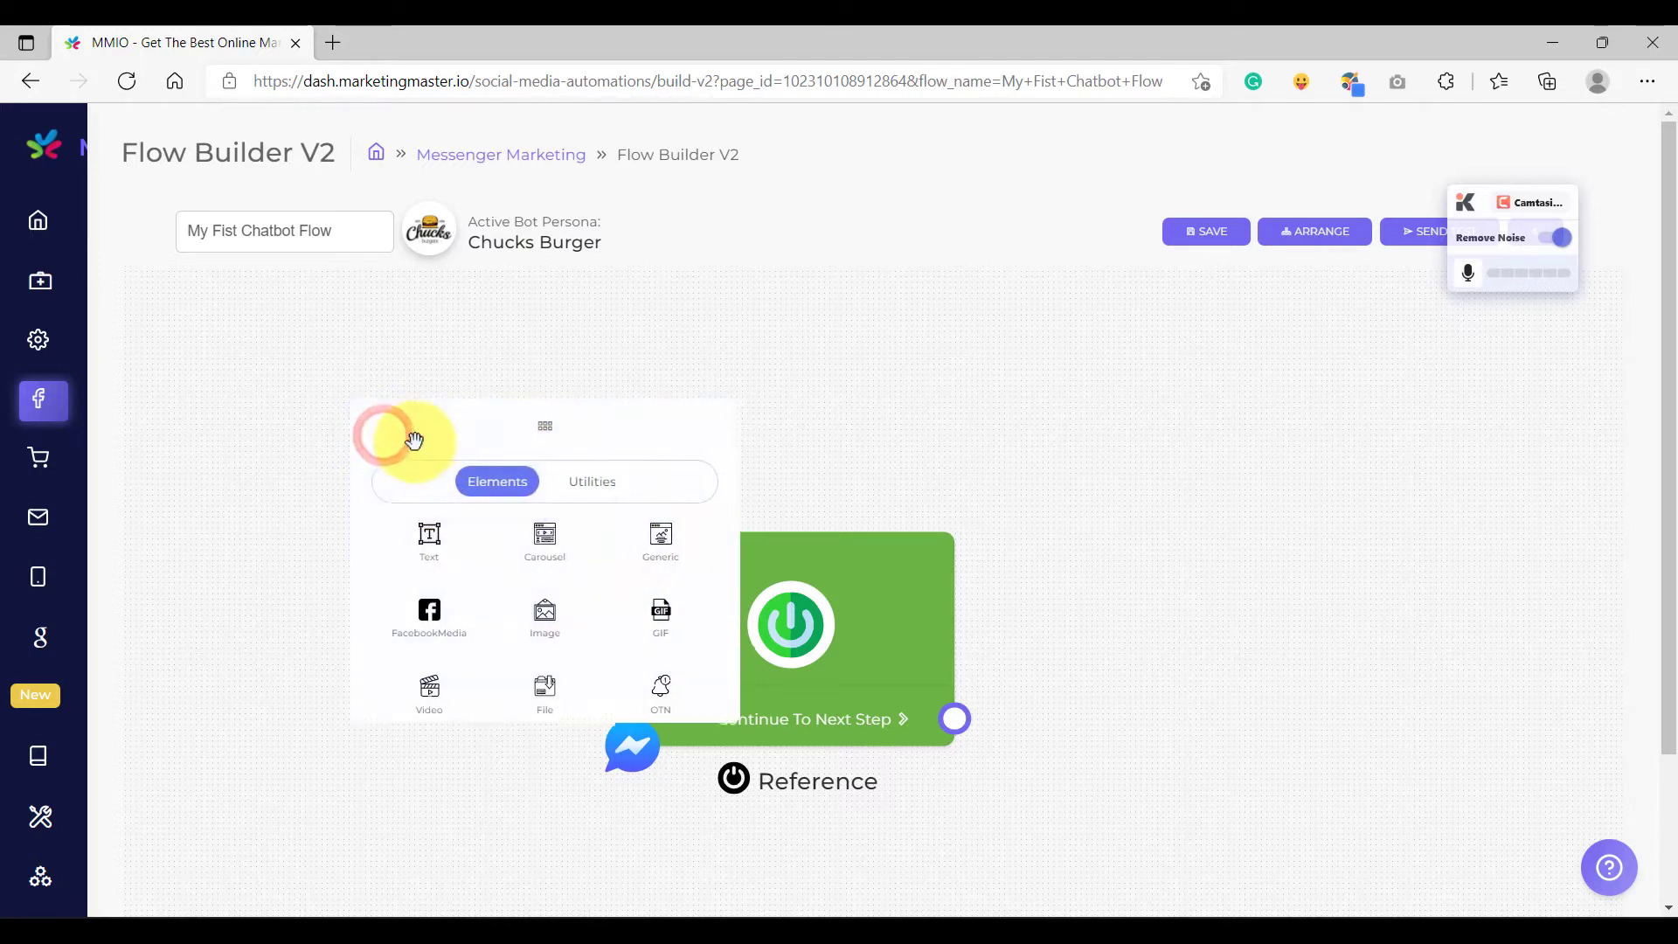
Collapse the palette into a circle at the left edge and move the start node up-left
left_click_drag(569, 431, 600, 404)
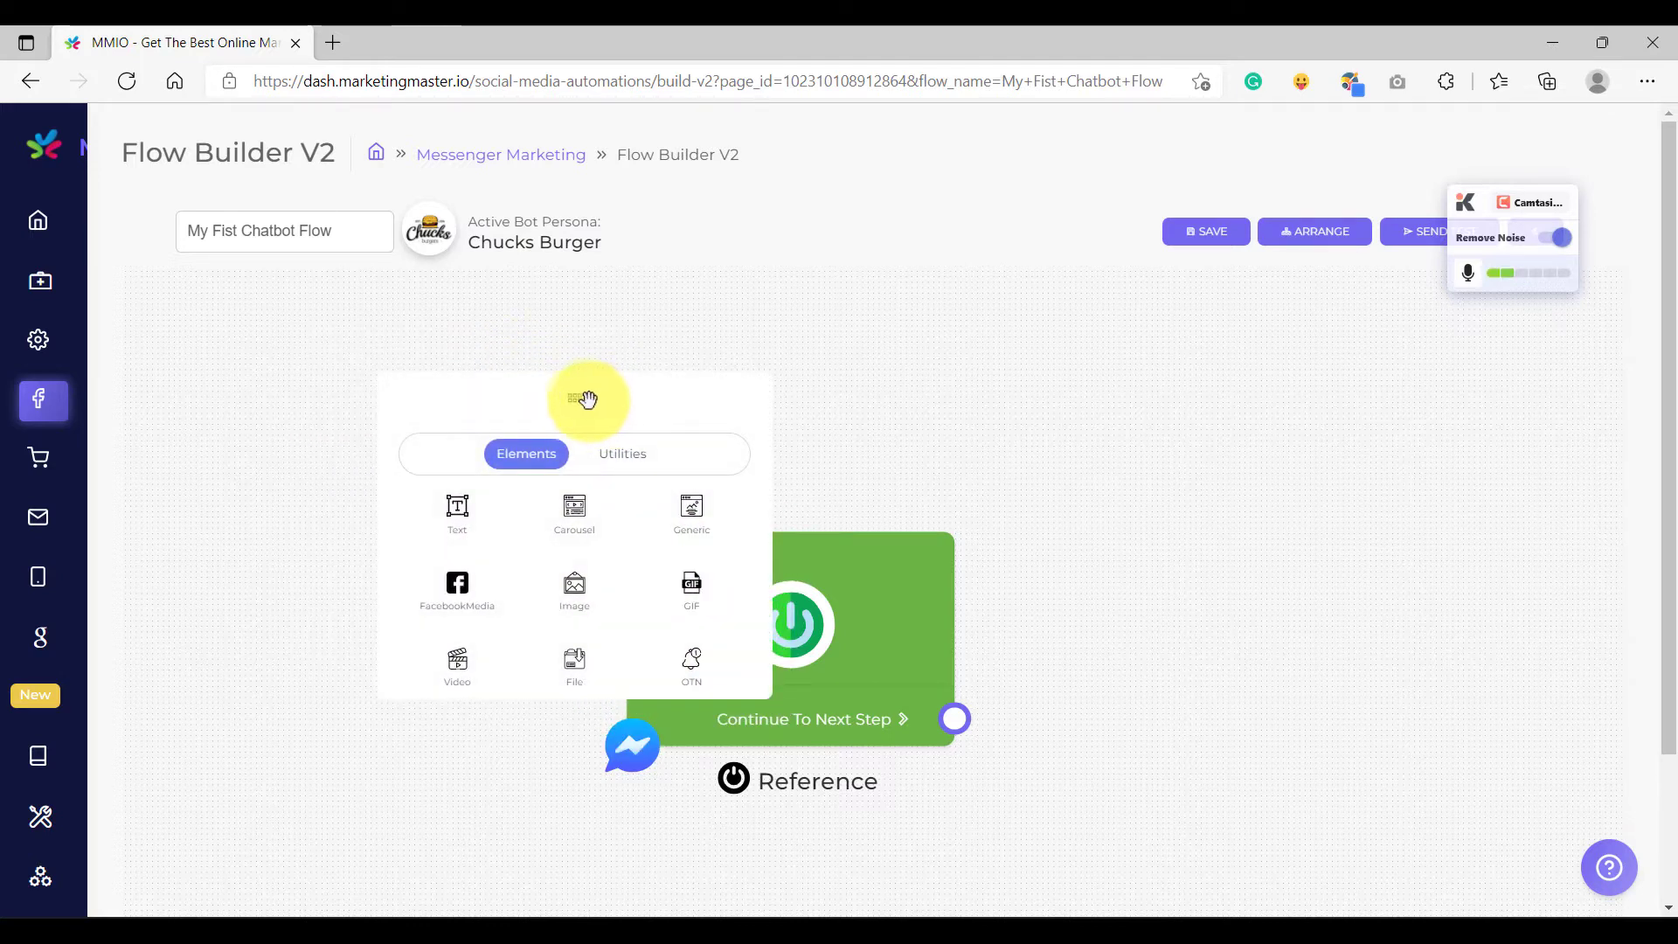
left_click(579, 398)
left_click_drag(428, 389, 295, 383)
left_click_drag(809, 551, 613, 505)
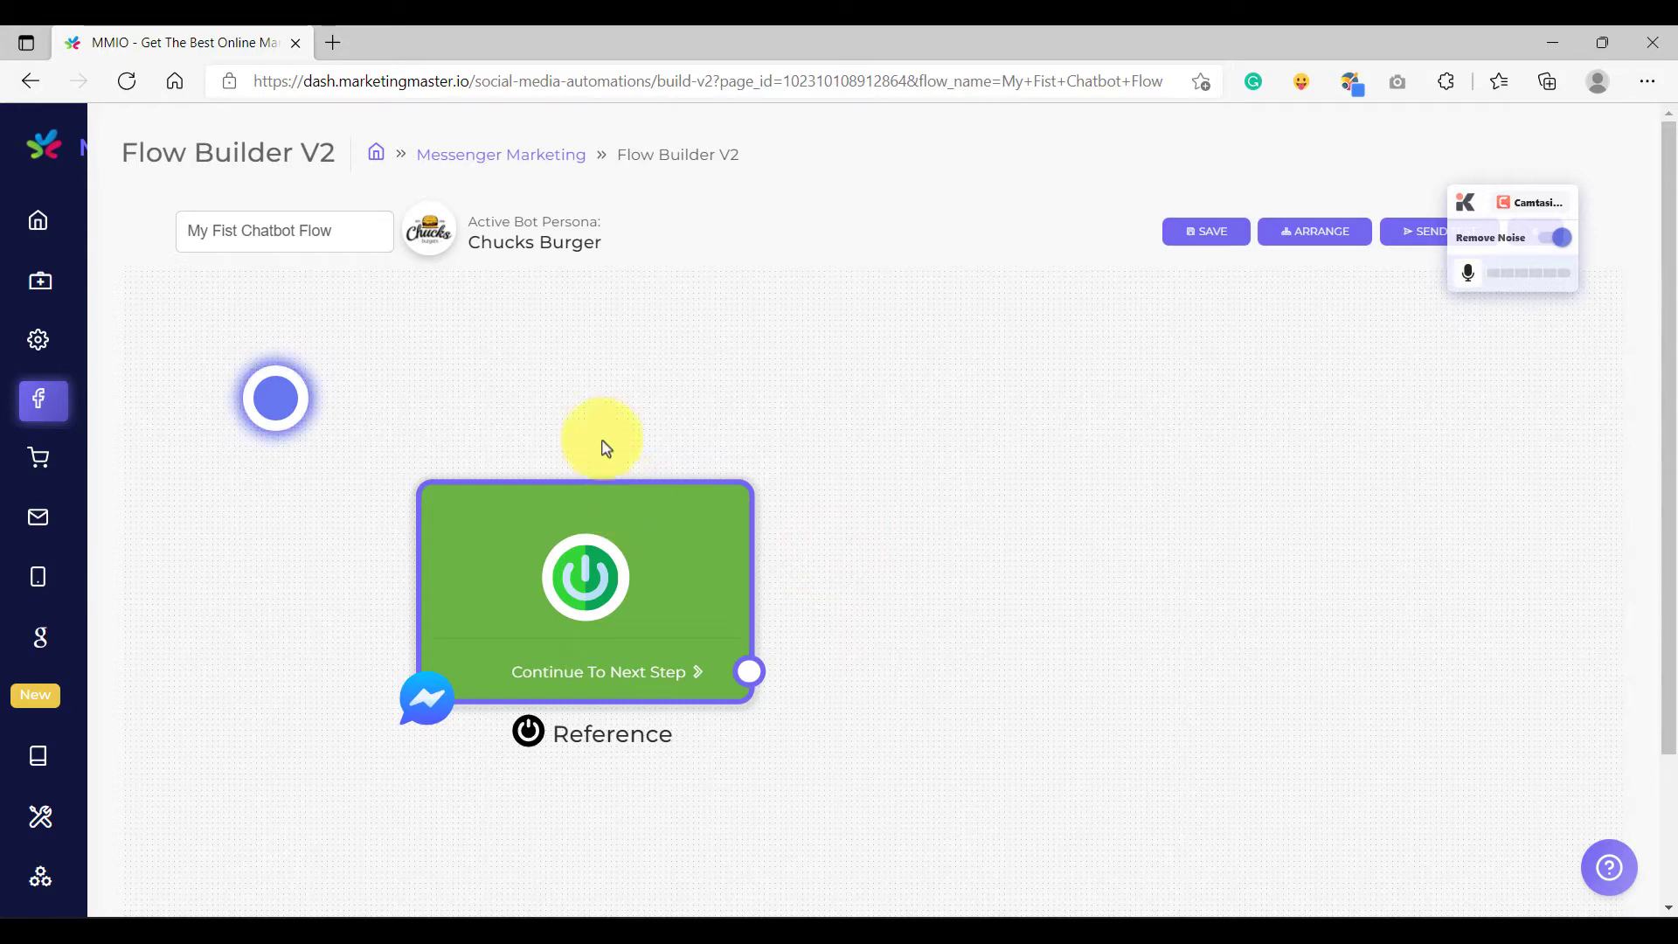
left_click_drag(351, 232, 175, 241)
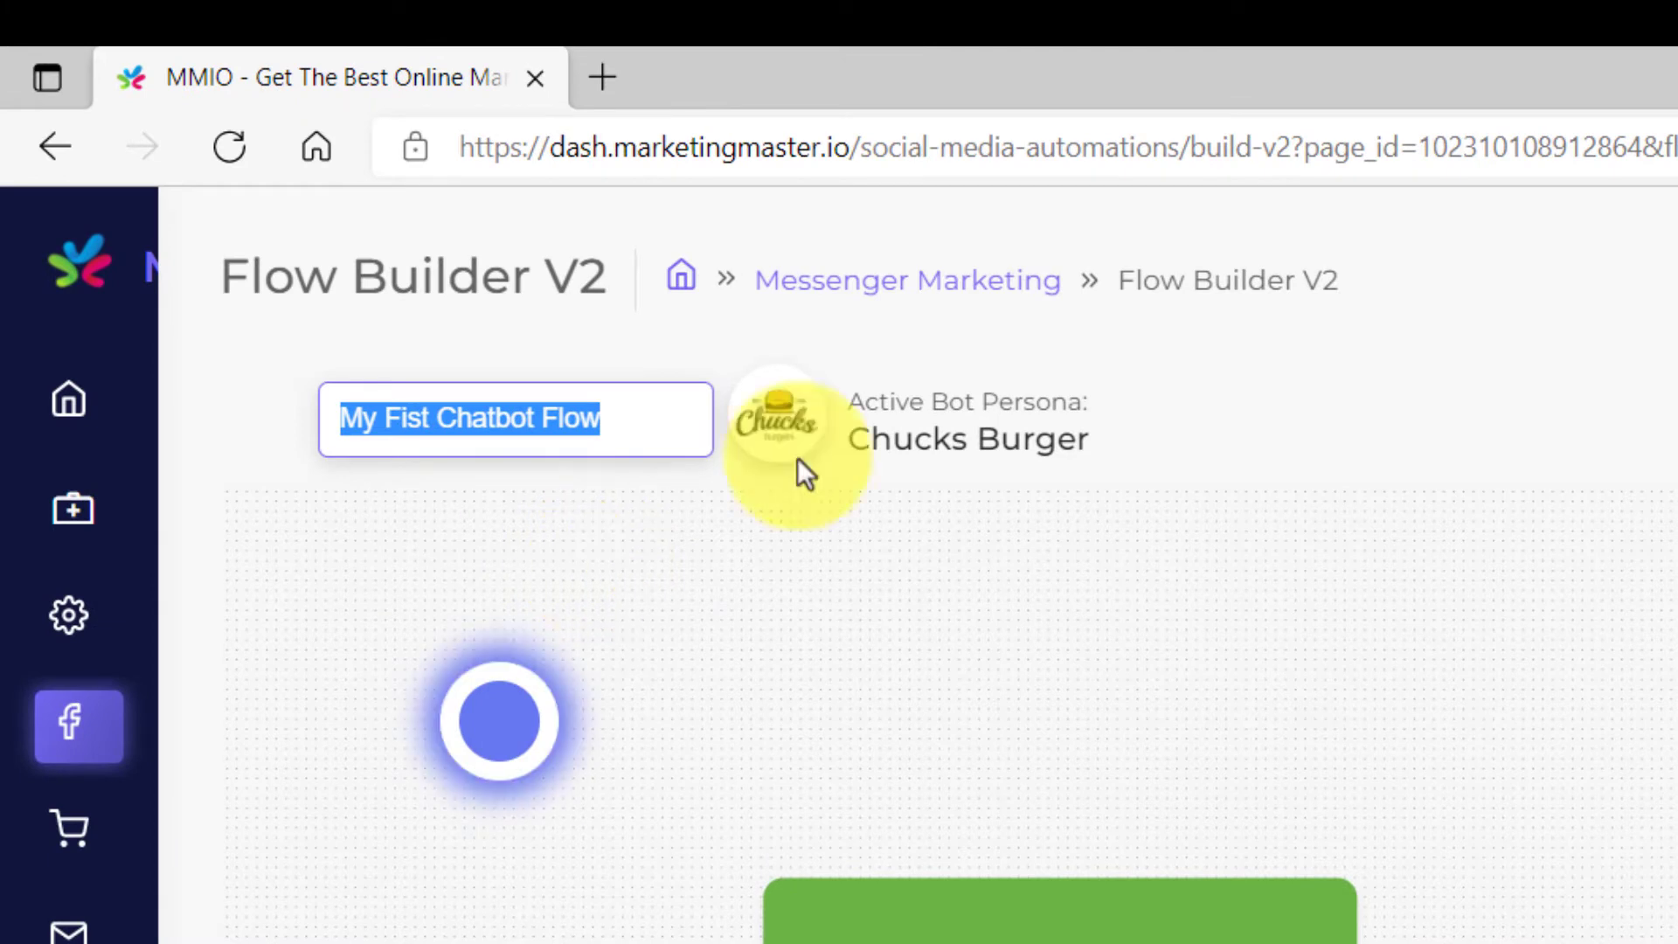
Save 'My Fist Chatbot Flow' while it holds only the Reference start node
mouse_move(798, 437)
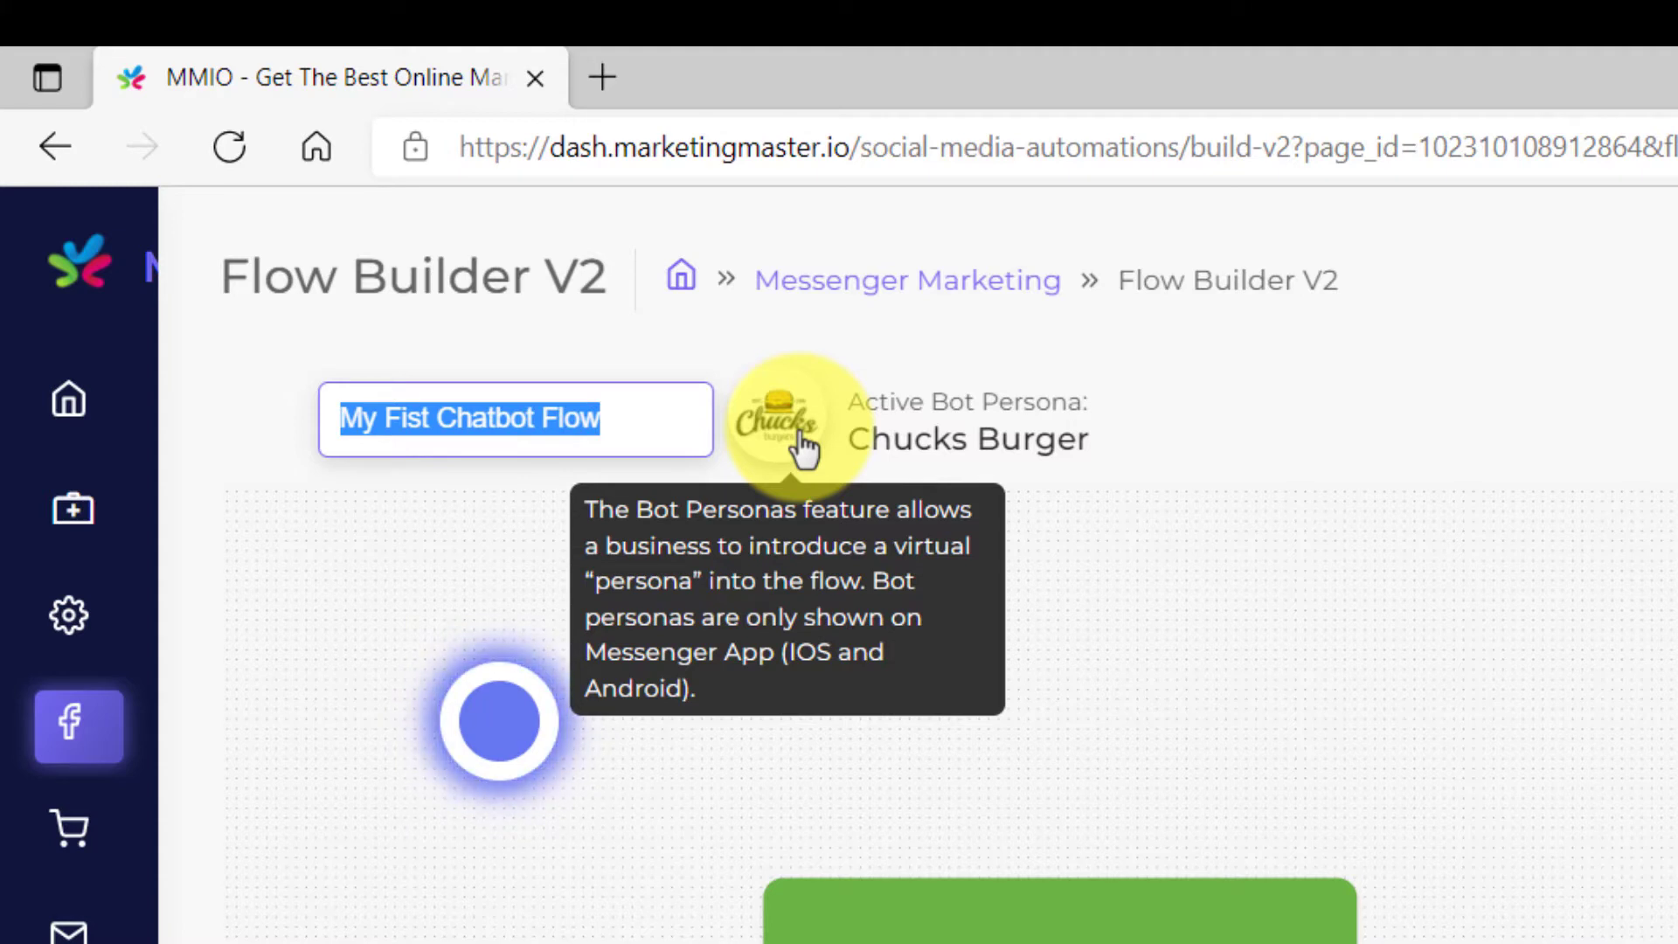
left_click(772, 447)
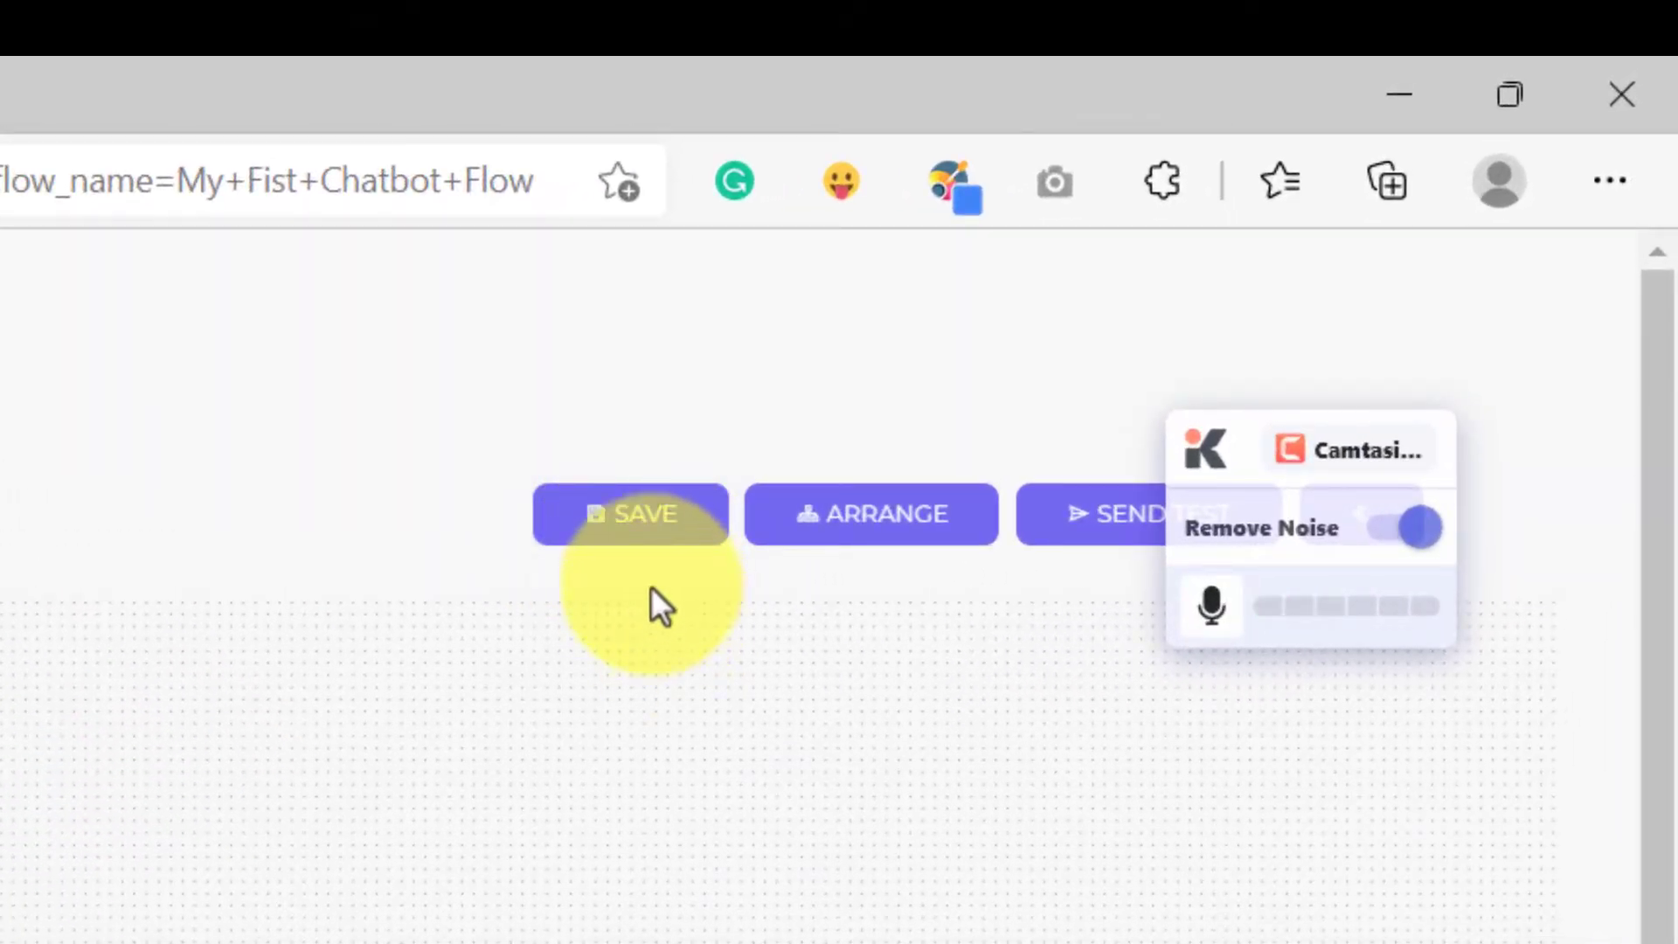
left_click(633, 528)
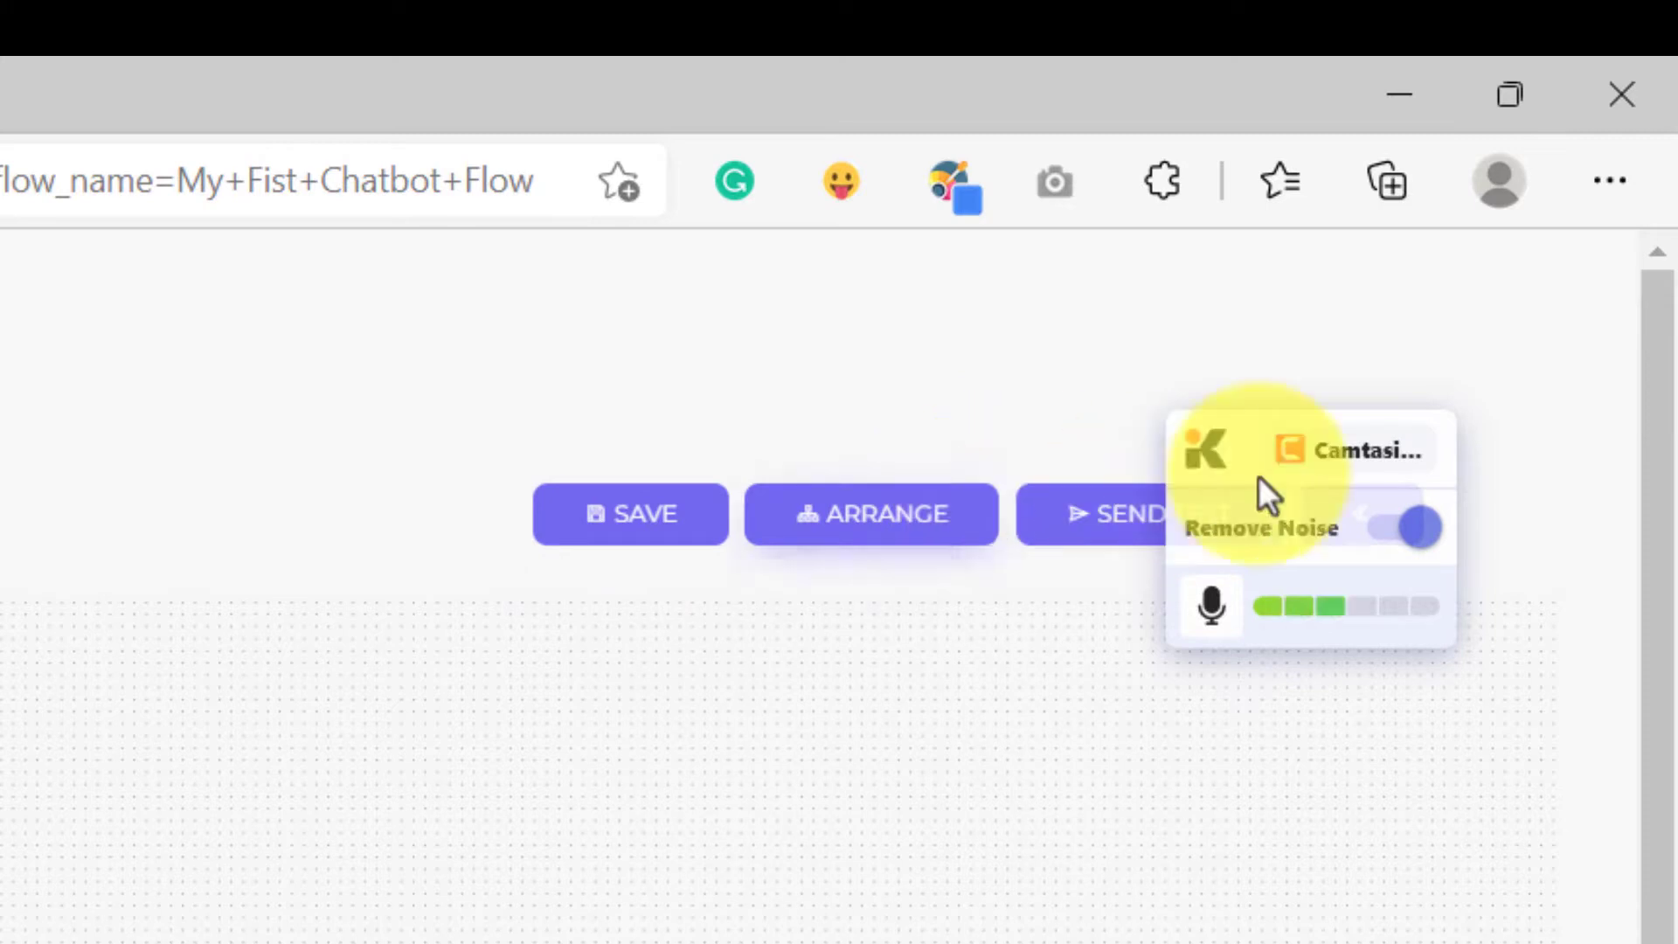
left_click_drag(1378, 434, 1424, 697)
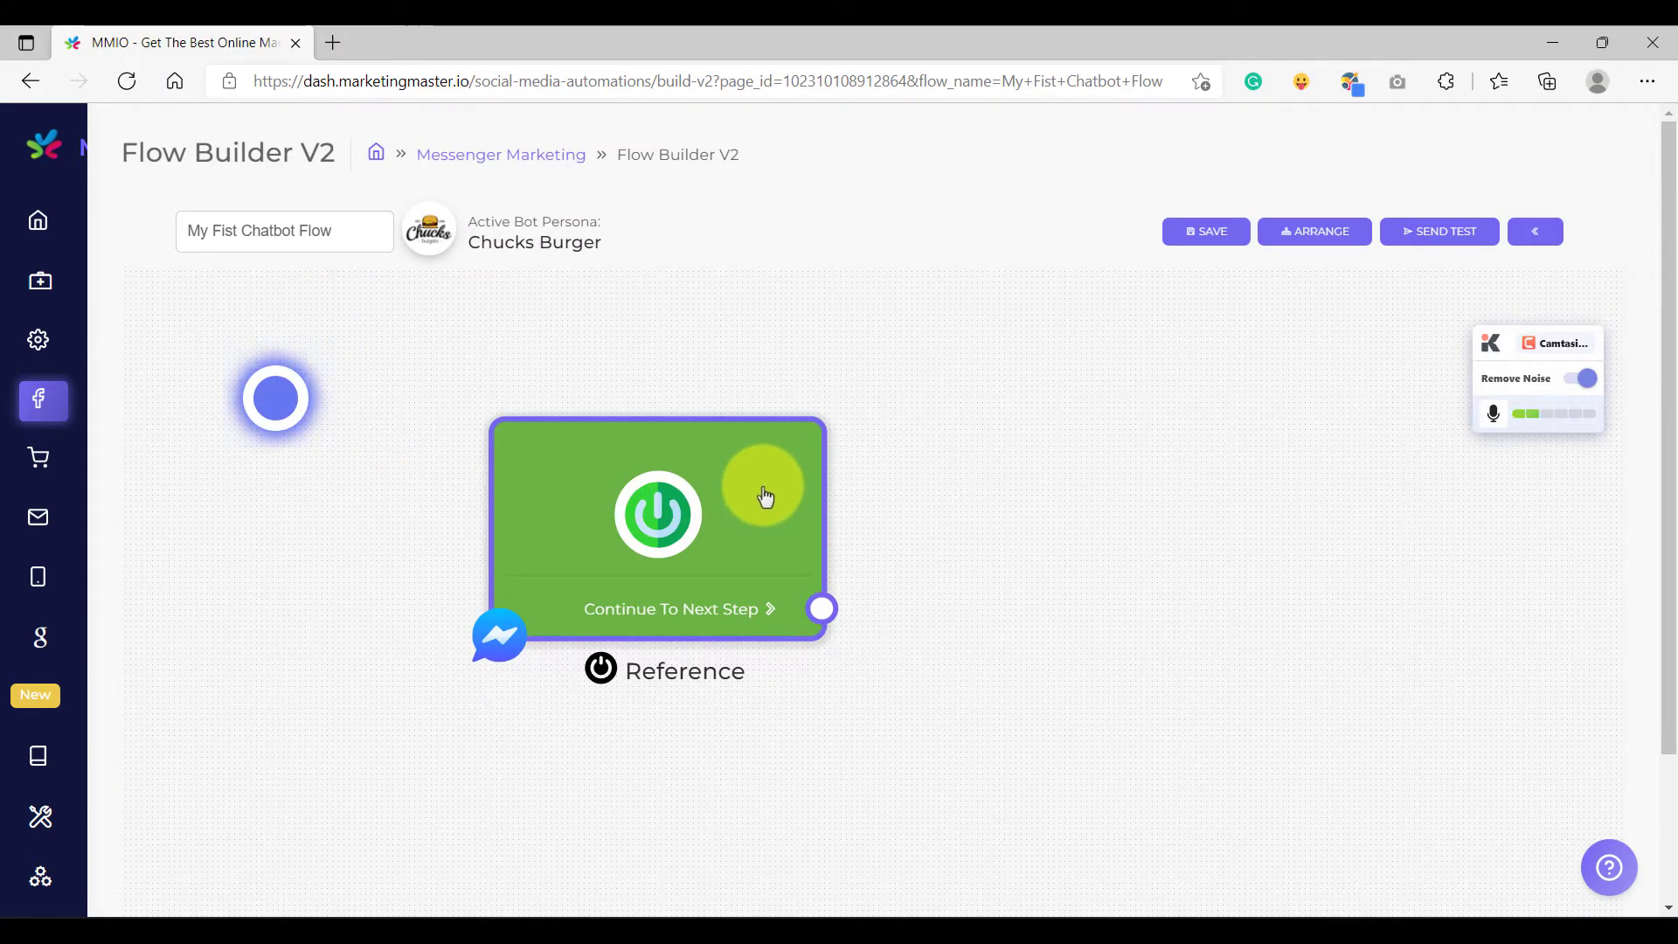
Reposition the Reference node, then drag a connector out of it to list attachable step types
left_click_drag(763, 503, 664, 618)
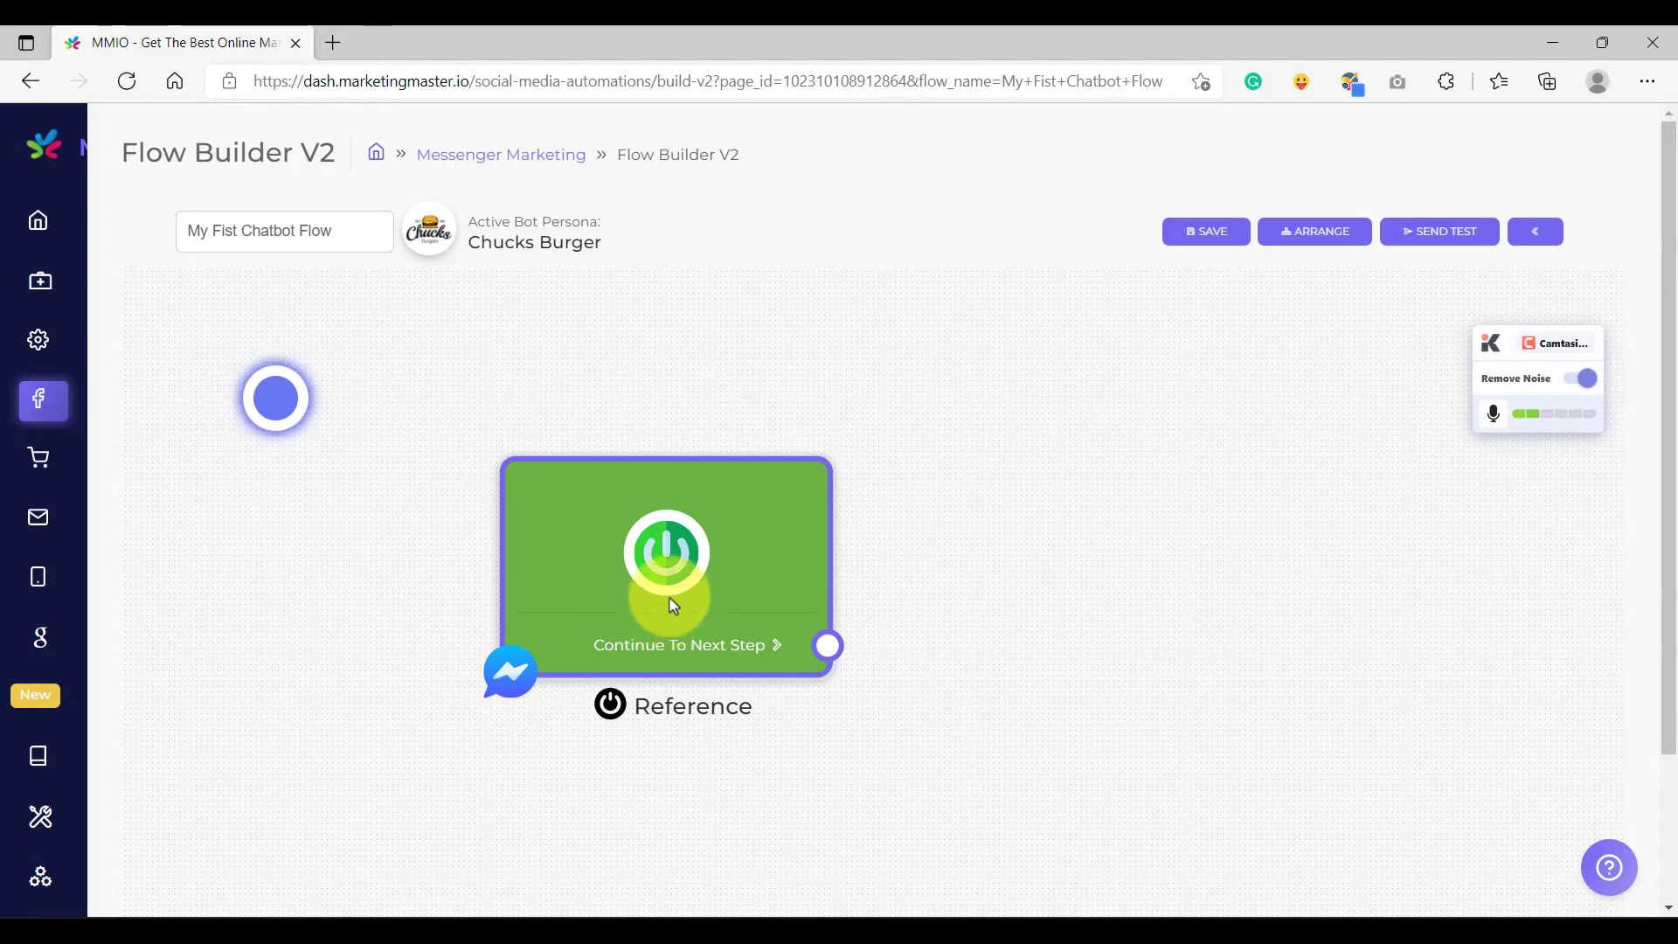
mouse_move(753, 569)
left_mouse_down()
mouse_move(554, 397)
mouse_move(548, 654)
mouse_move(1075, 513)
mouse_move(723, 565)
left_mouse_up()
scroll(887, 592, "up", 5)
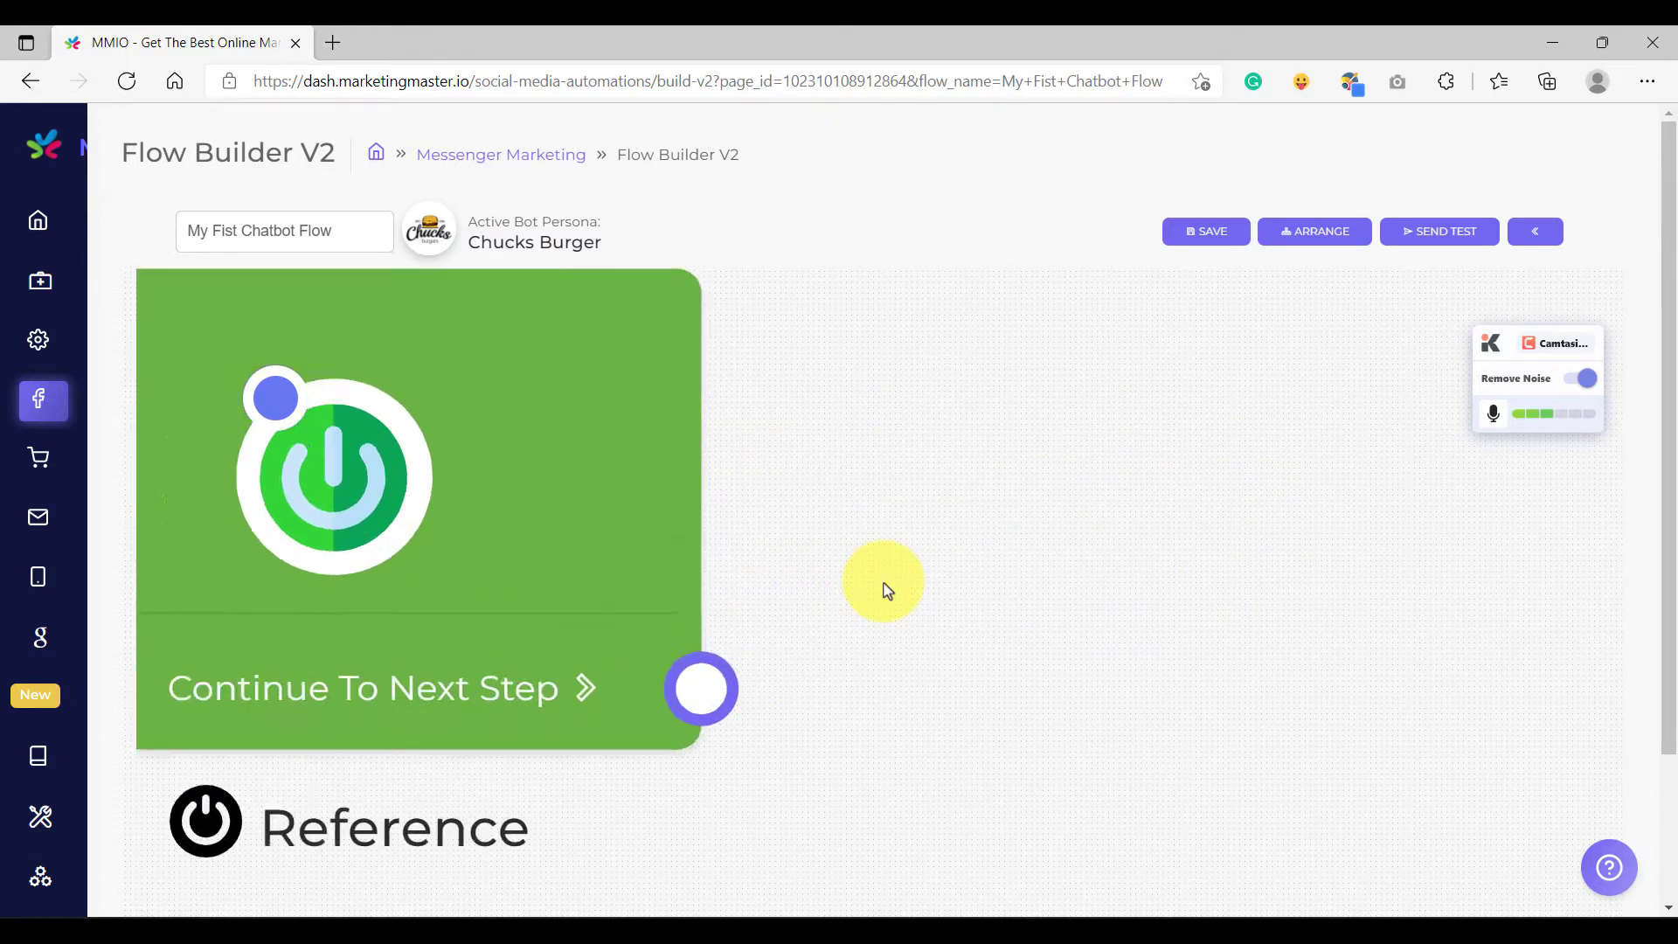
scroll(887, 591, "down", 5)
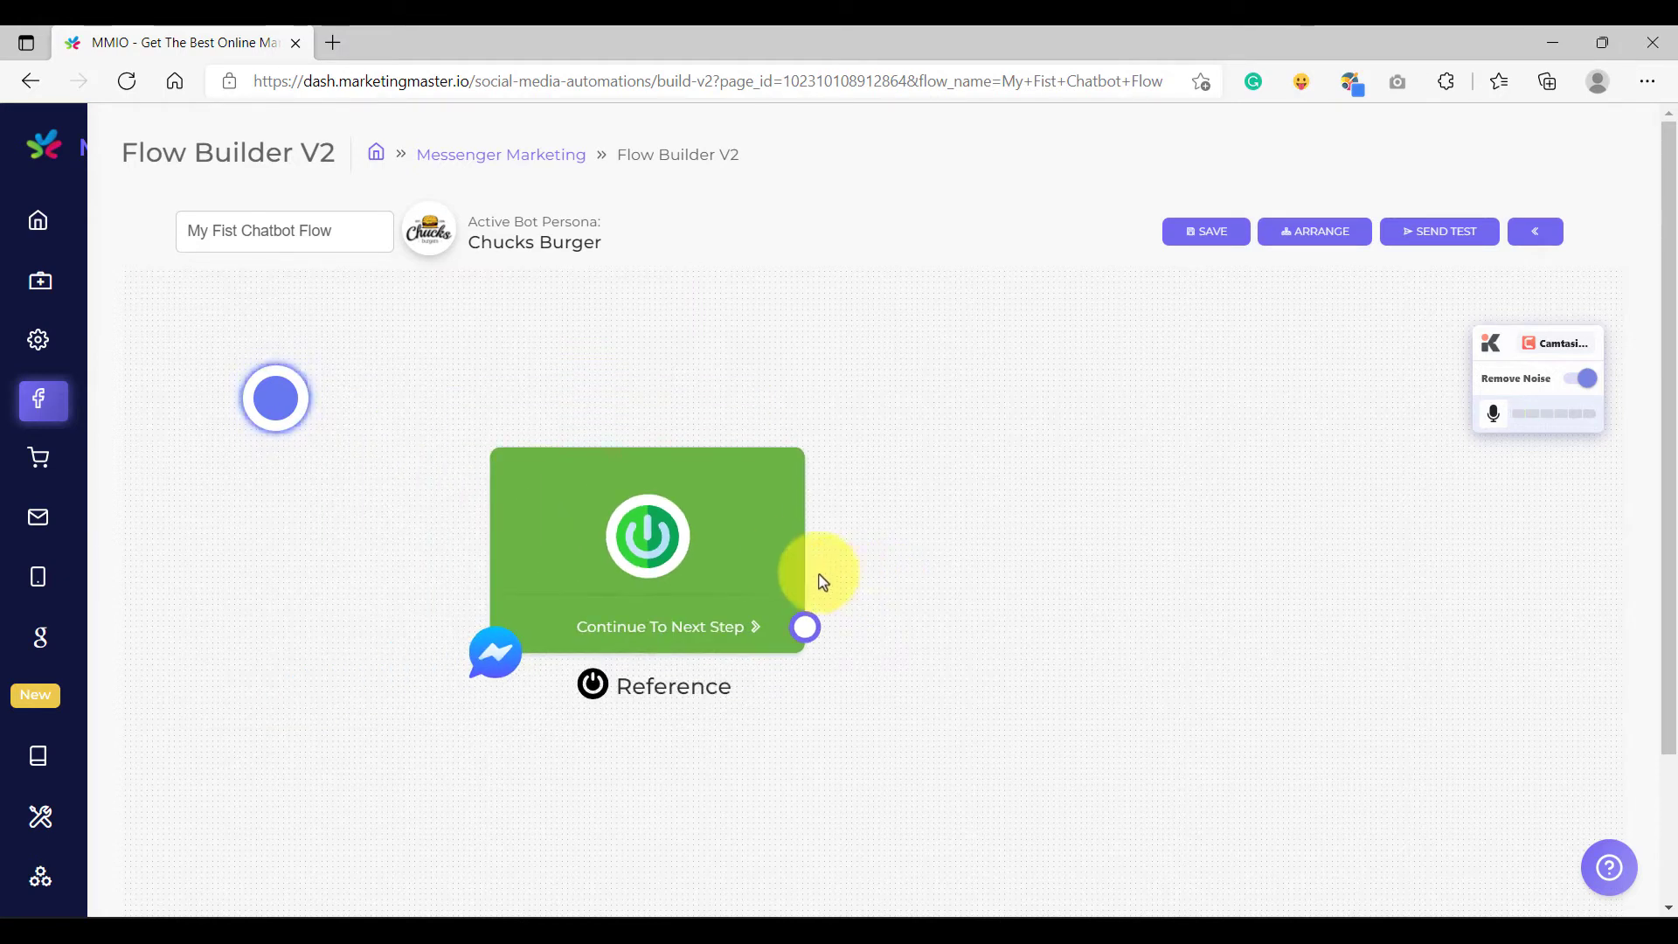
left_click_drag(783, 557, 693, 569)
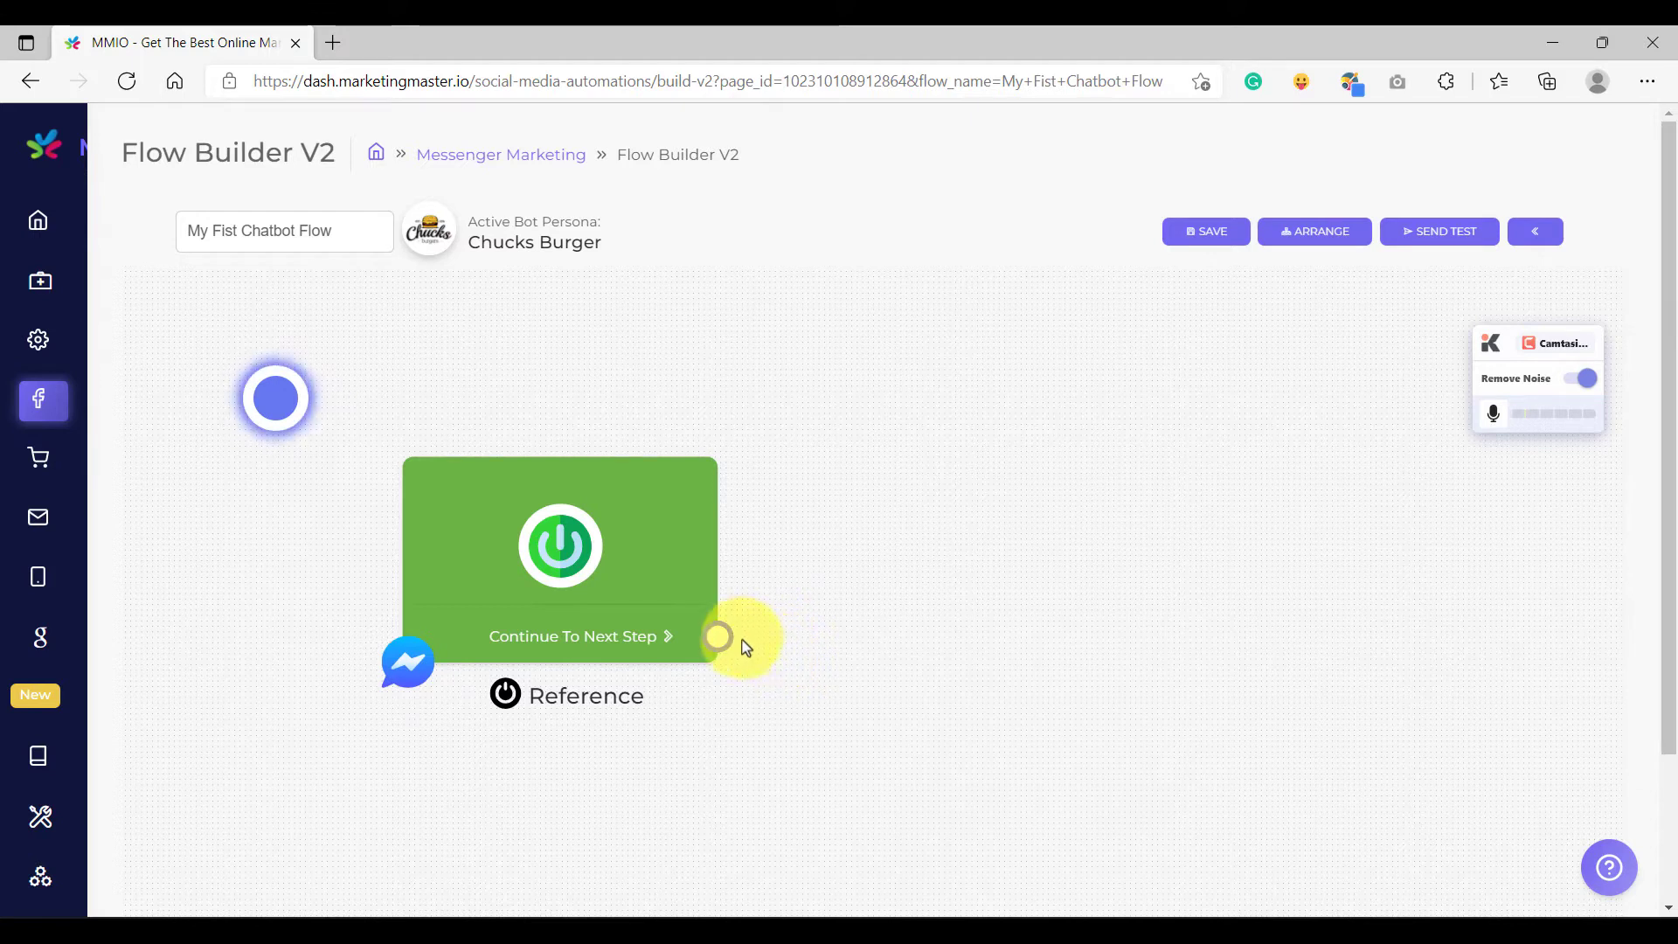
scroll(731, 655, "up", 3)
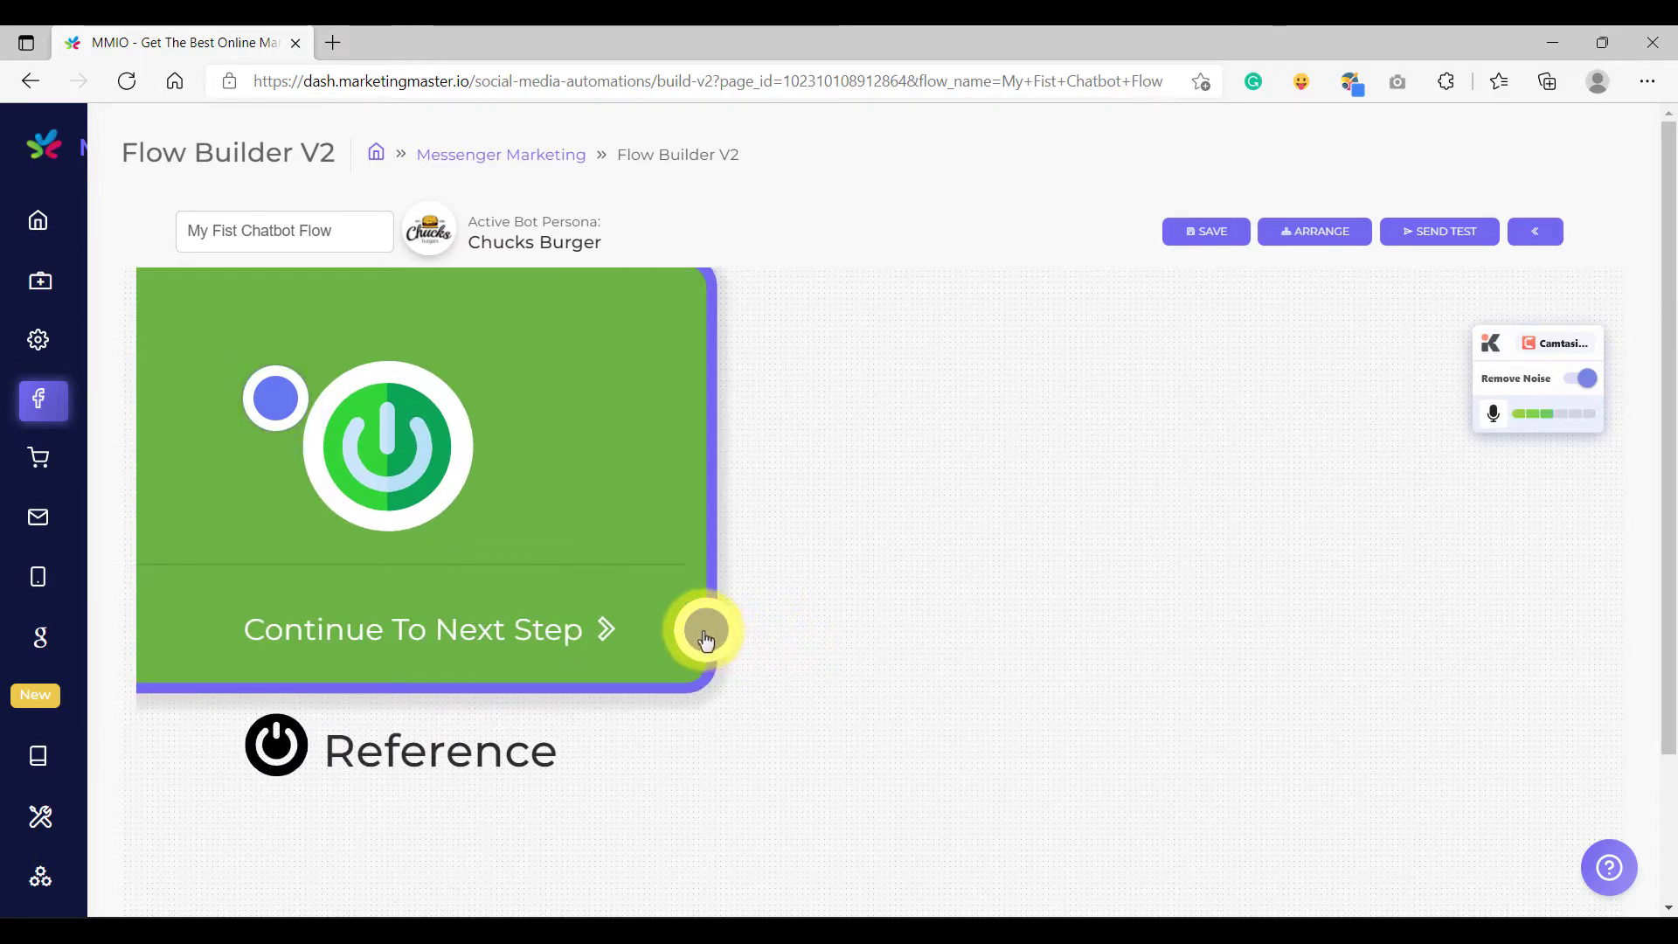
scroll(707, 642, "down", 3)
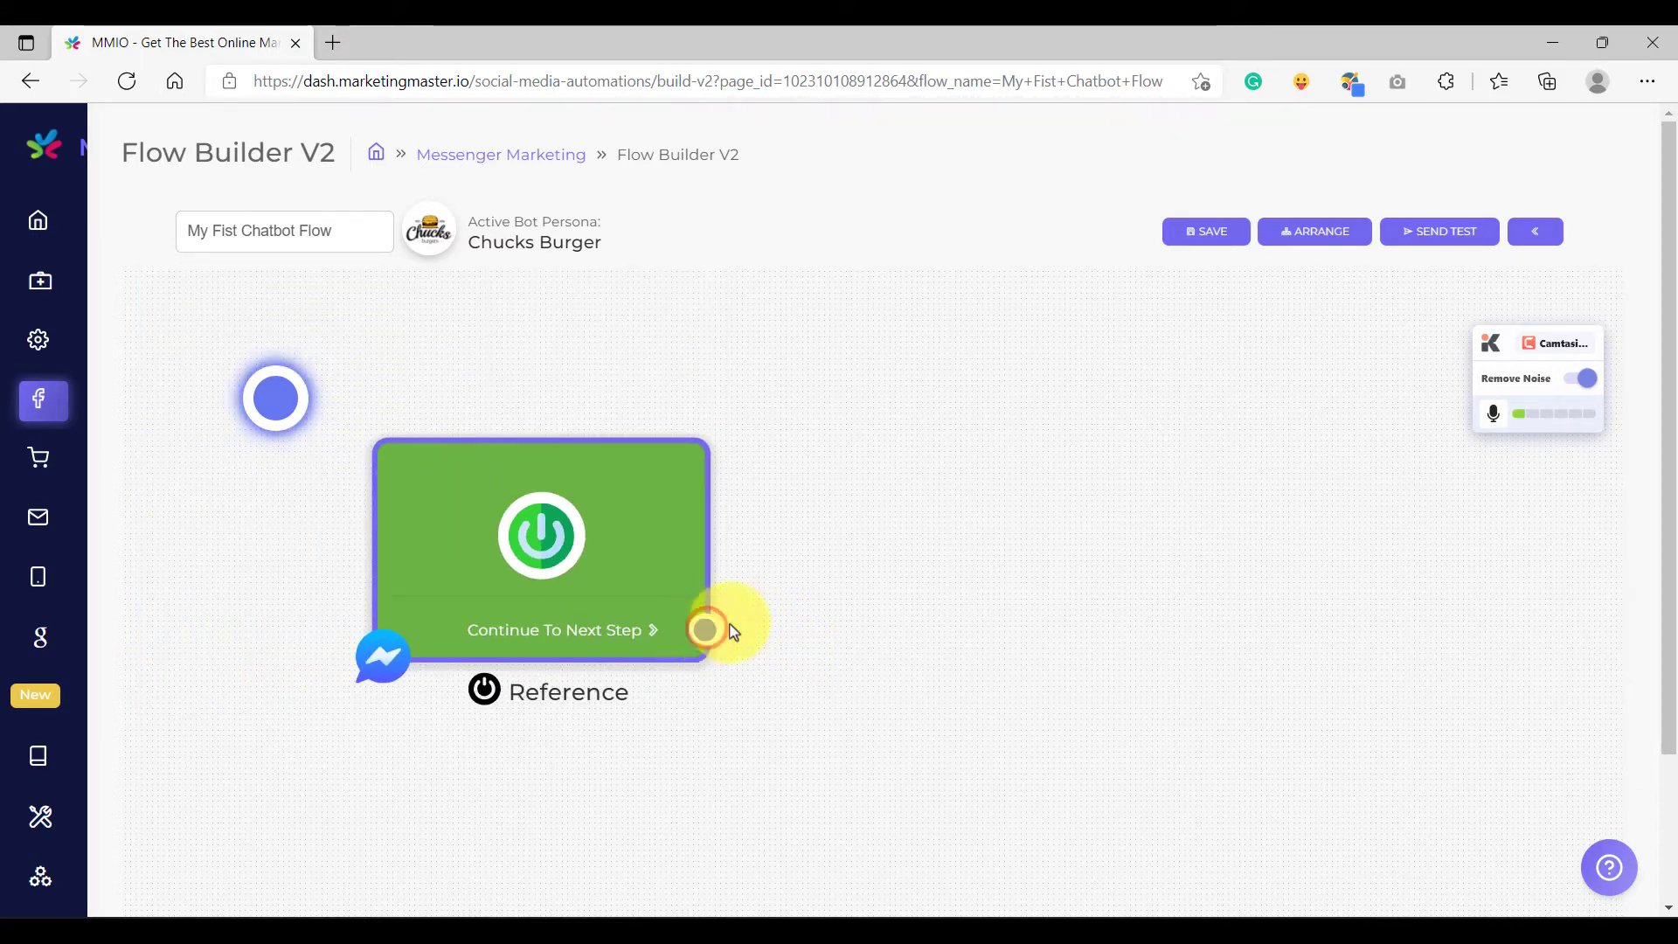
left_click_drag(710, 631, 929, 455)
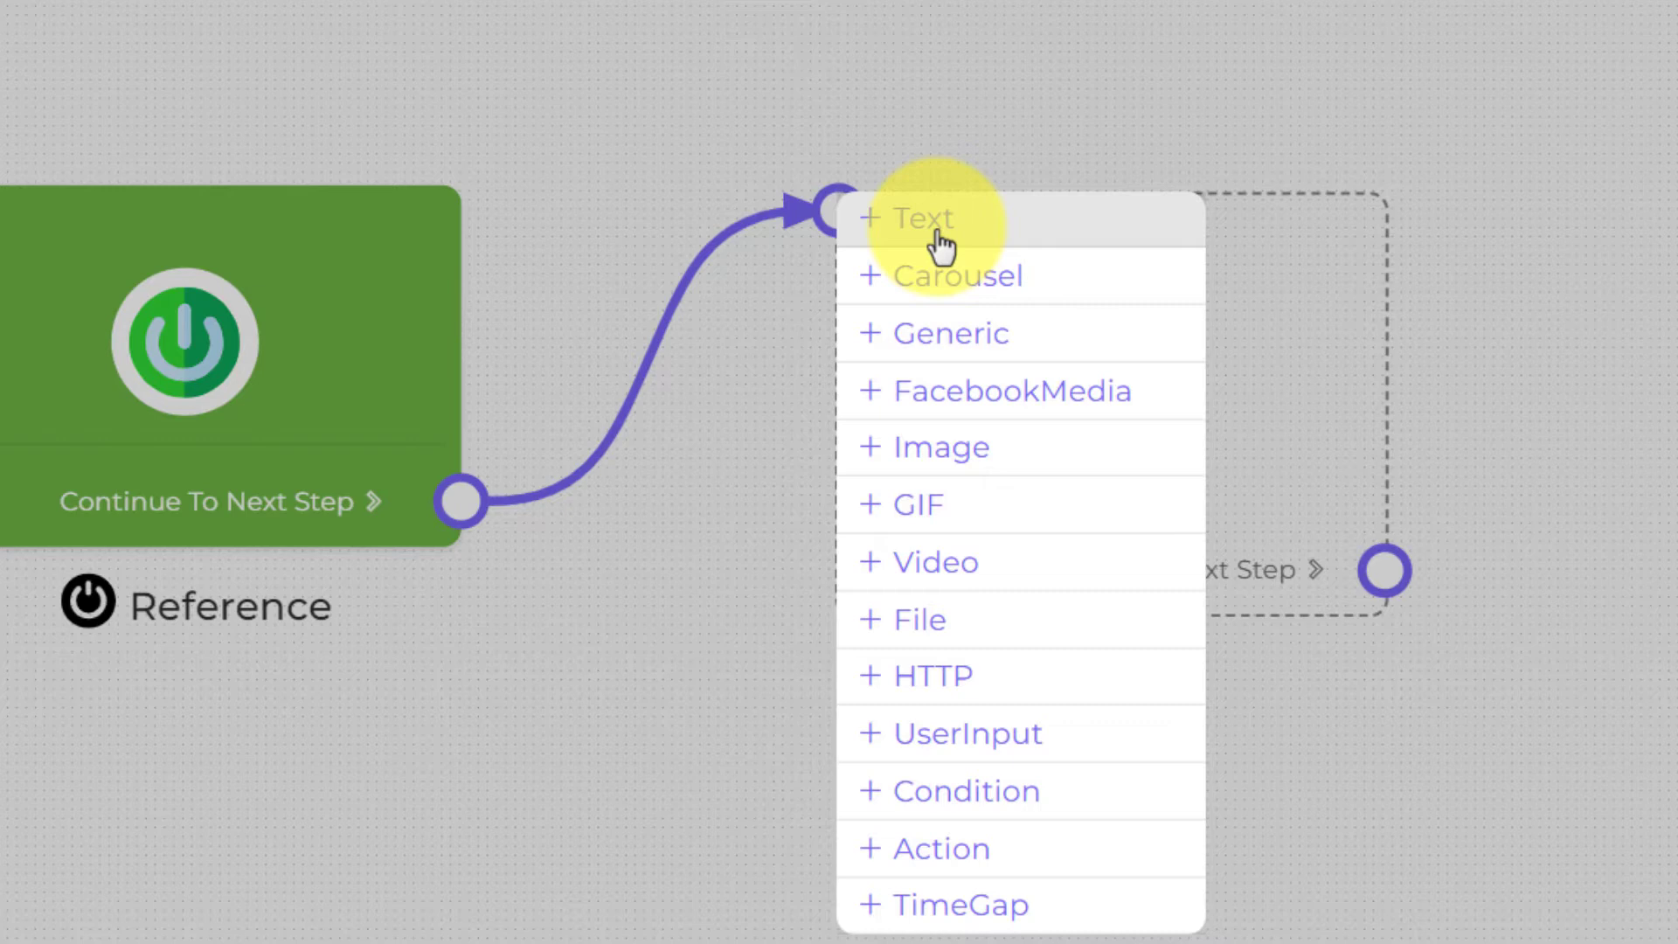
Attach a Text message step (Text#3) after the Reference node and open its message editor
left_click(938, 229)
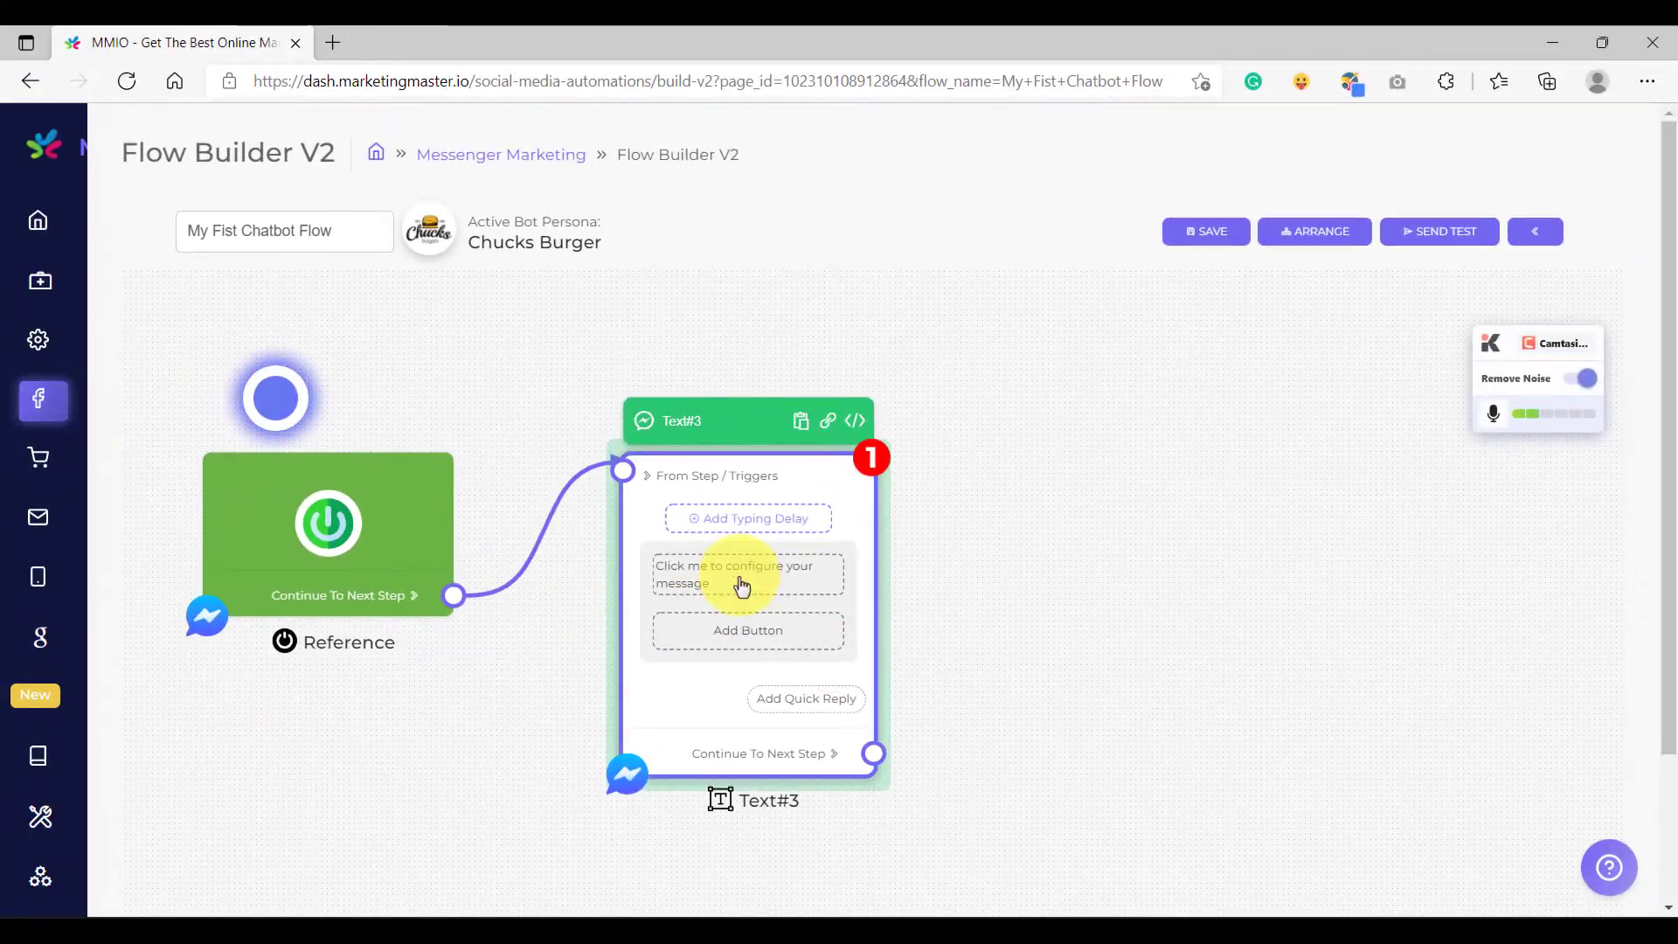
left_click_drag(723, 474, 655, 377)
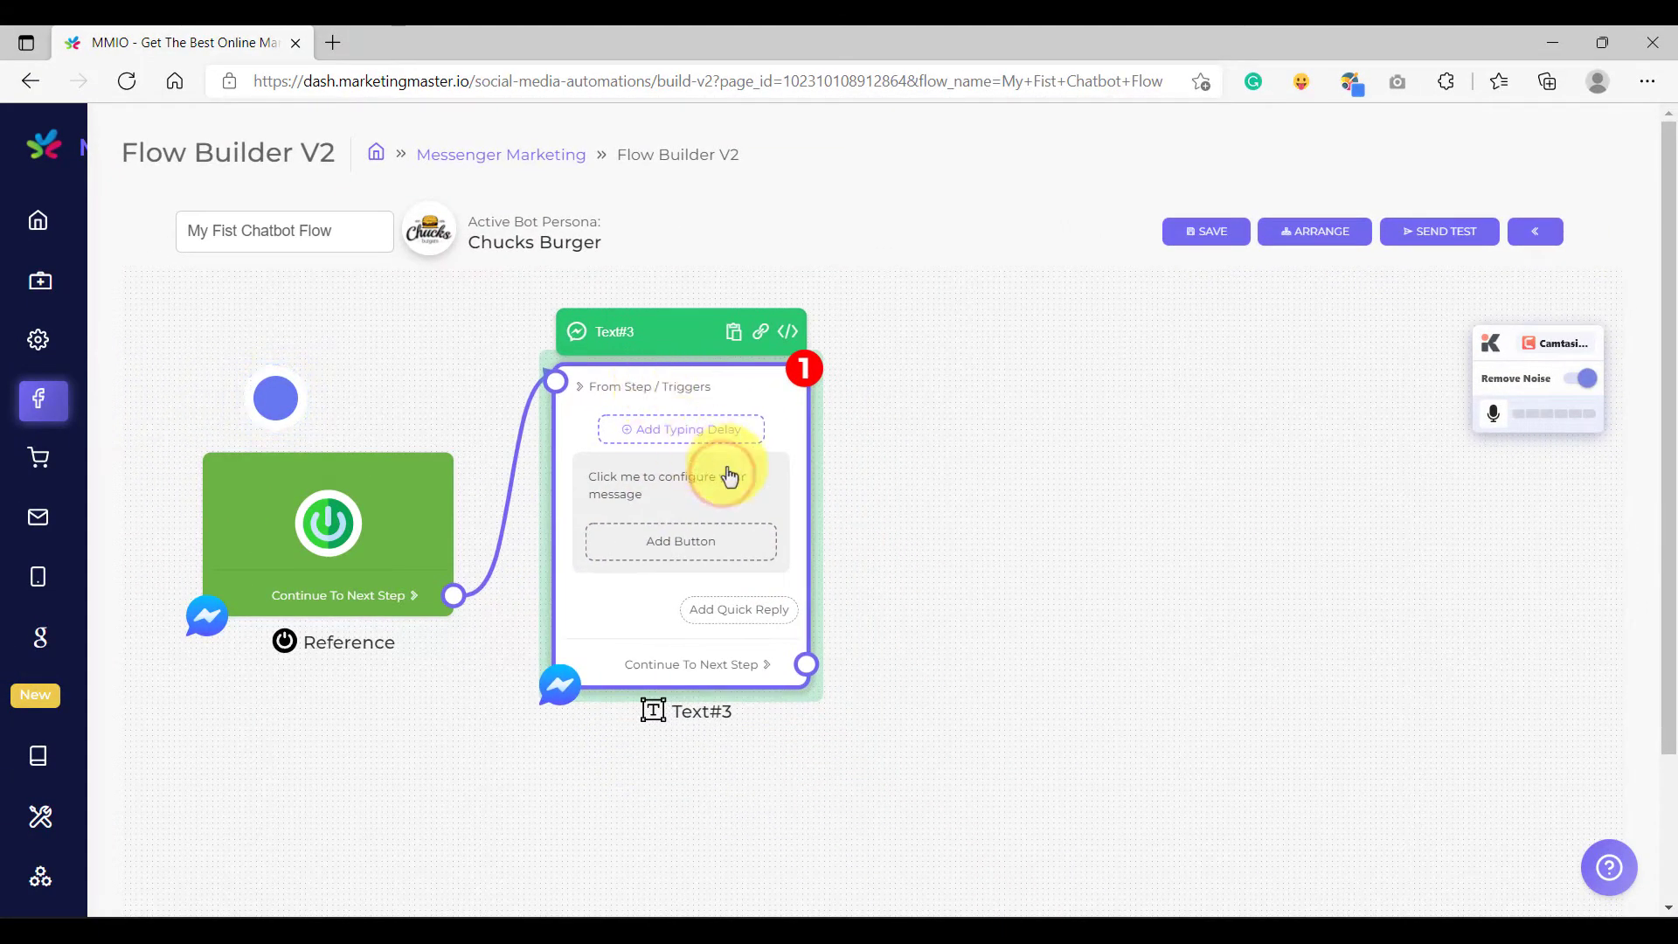
scroll(723, 470, "up", 3)
left_click(647, 491)
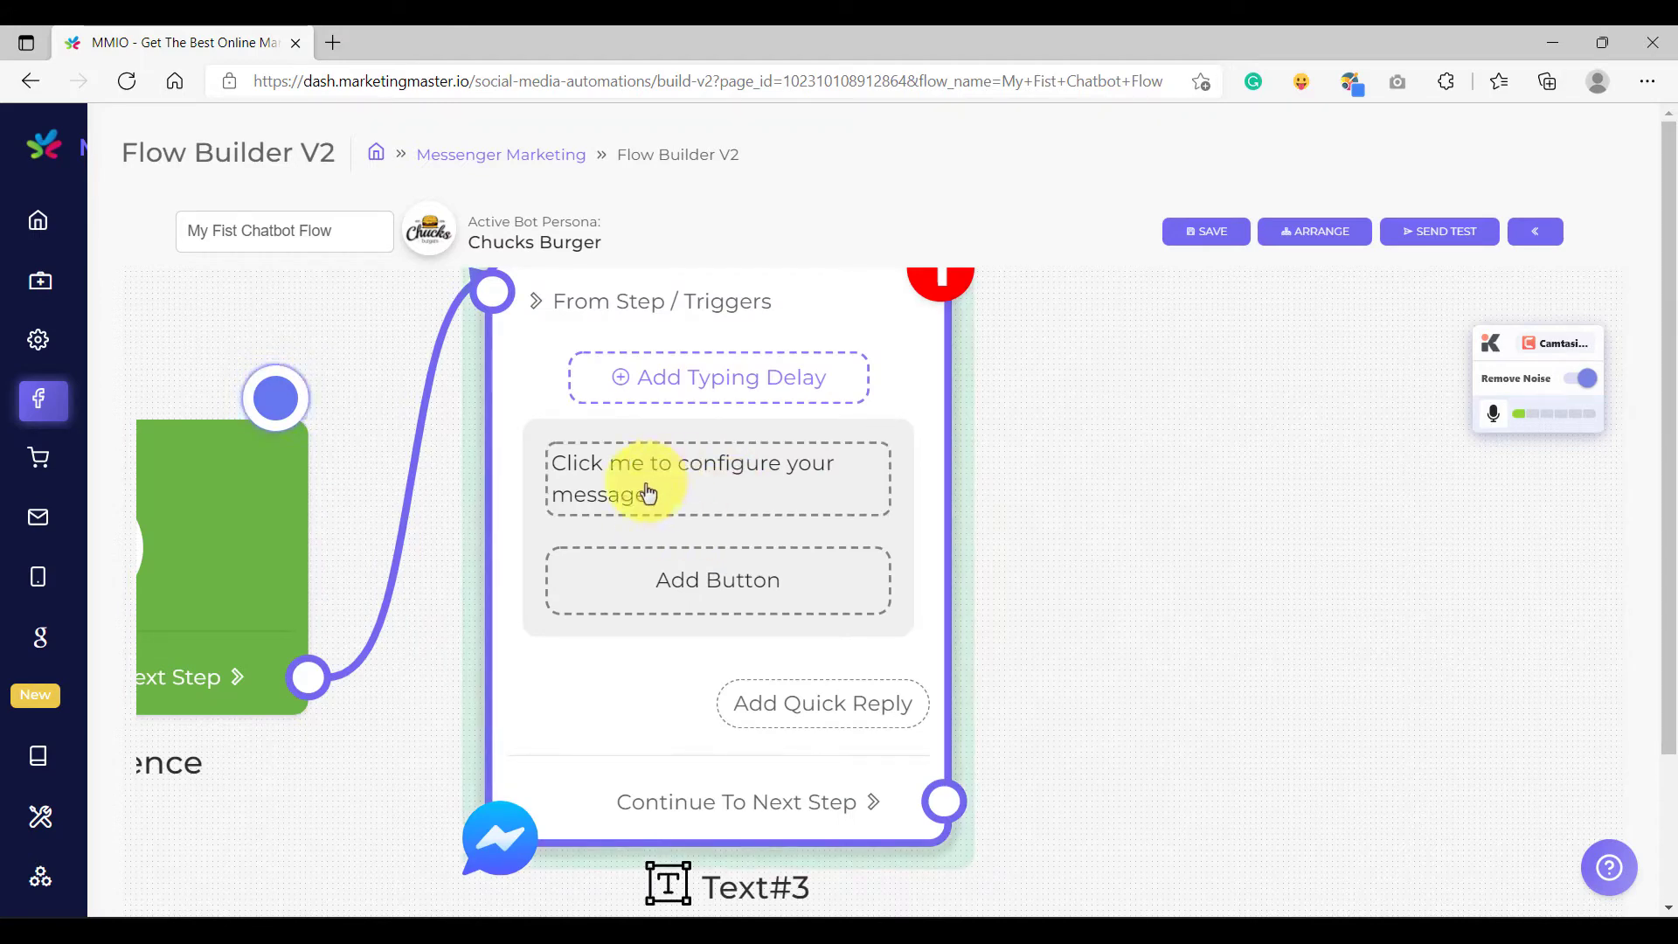
left_click(664, 501)
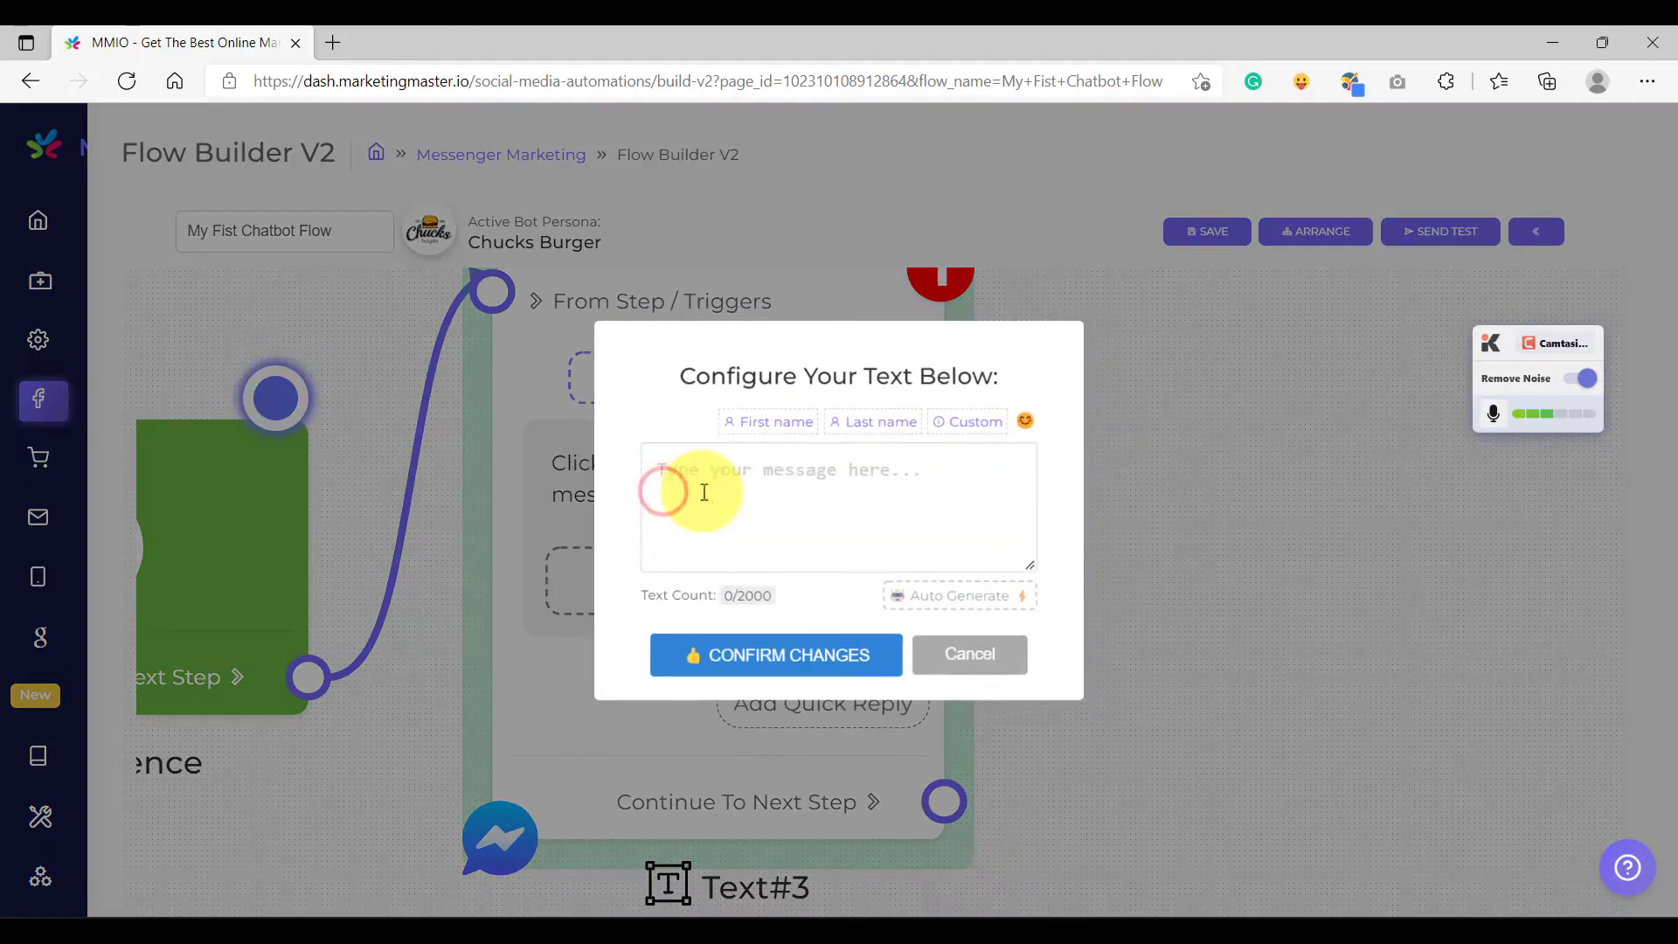
Enter 'Hello this is my first message!' as the Text#3 message and confirm it
left_click(759, 490)
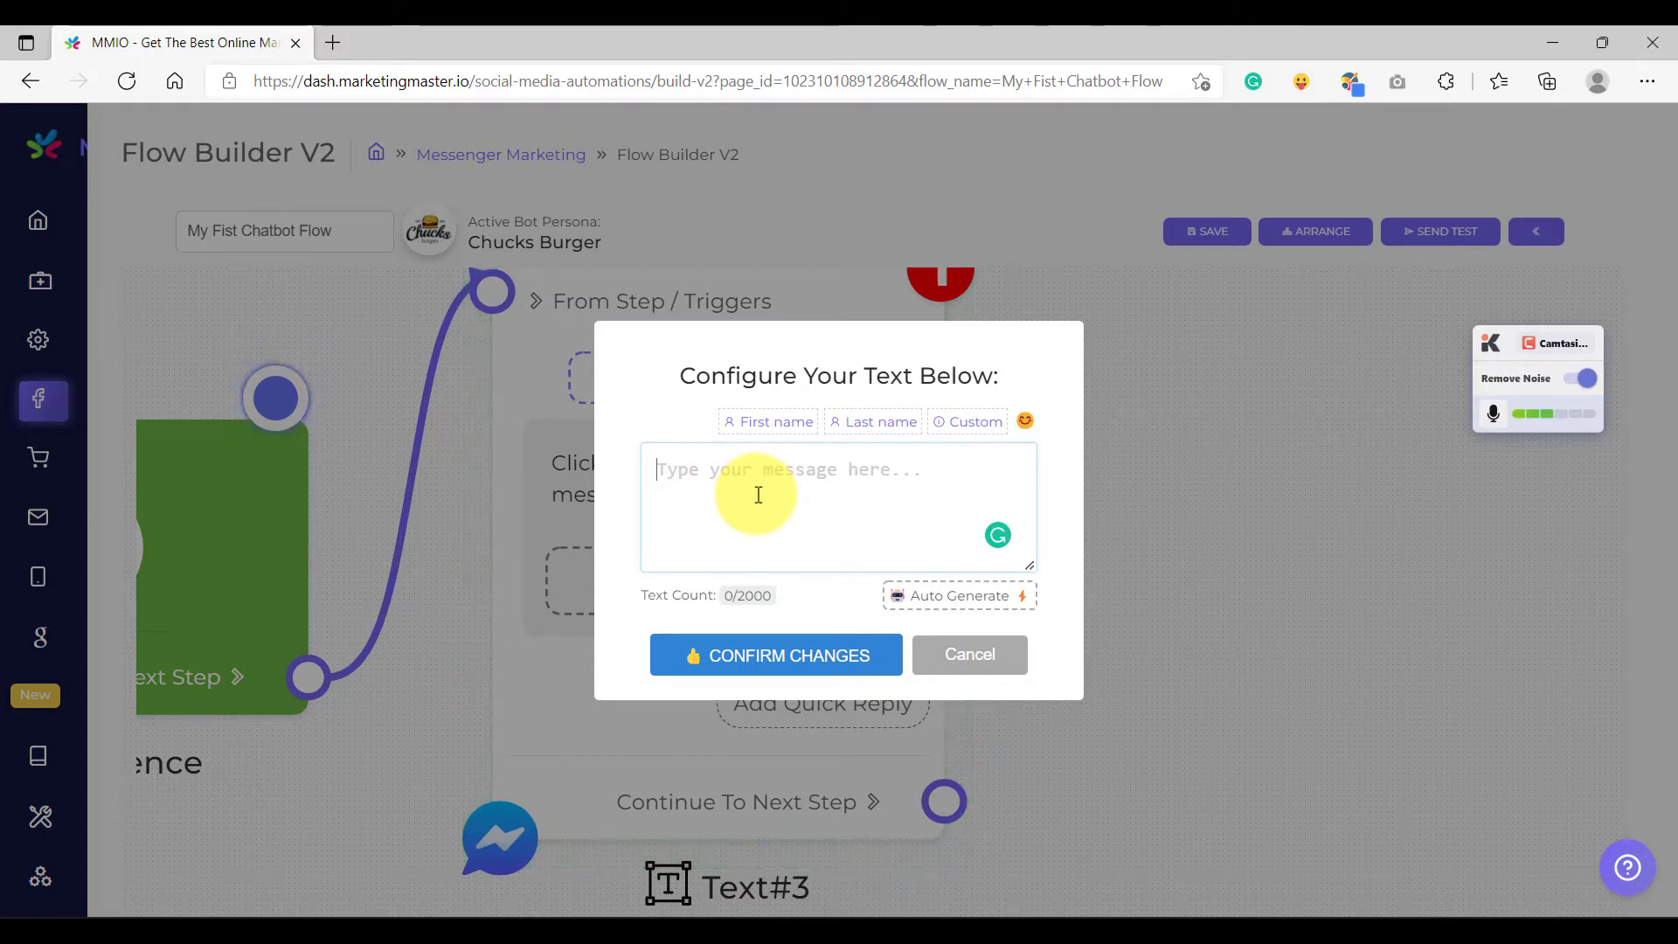
type("Hello ")
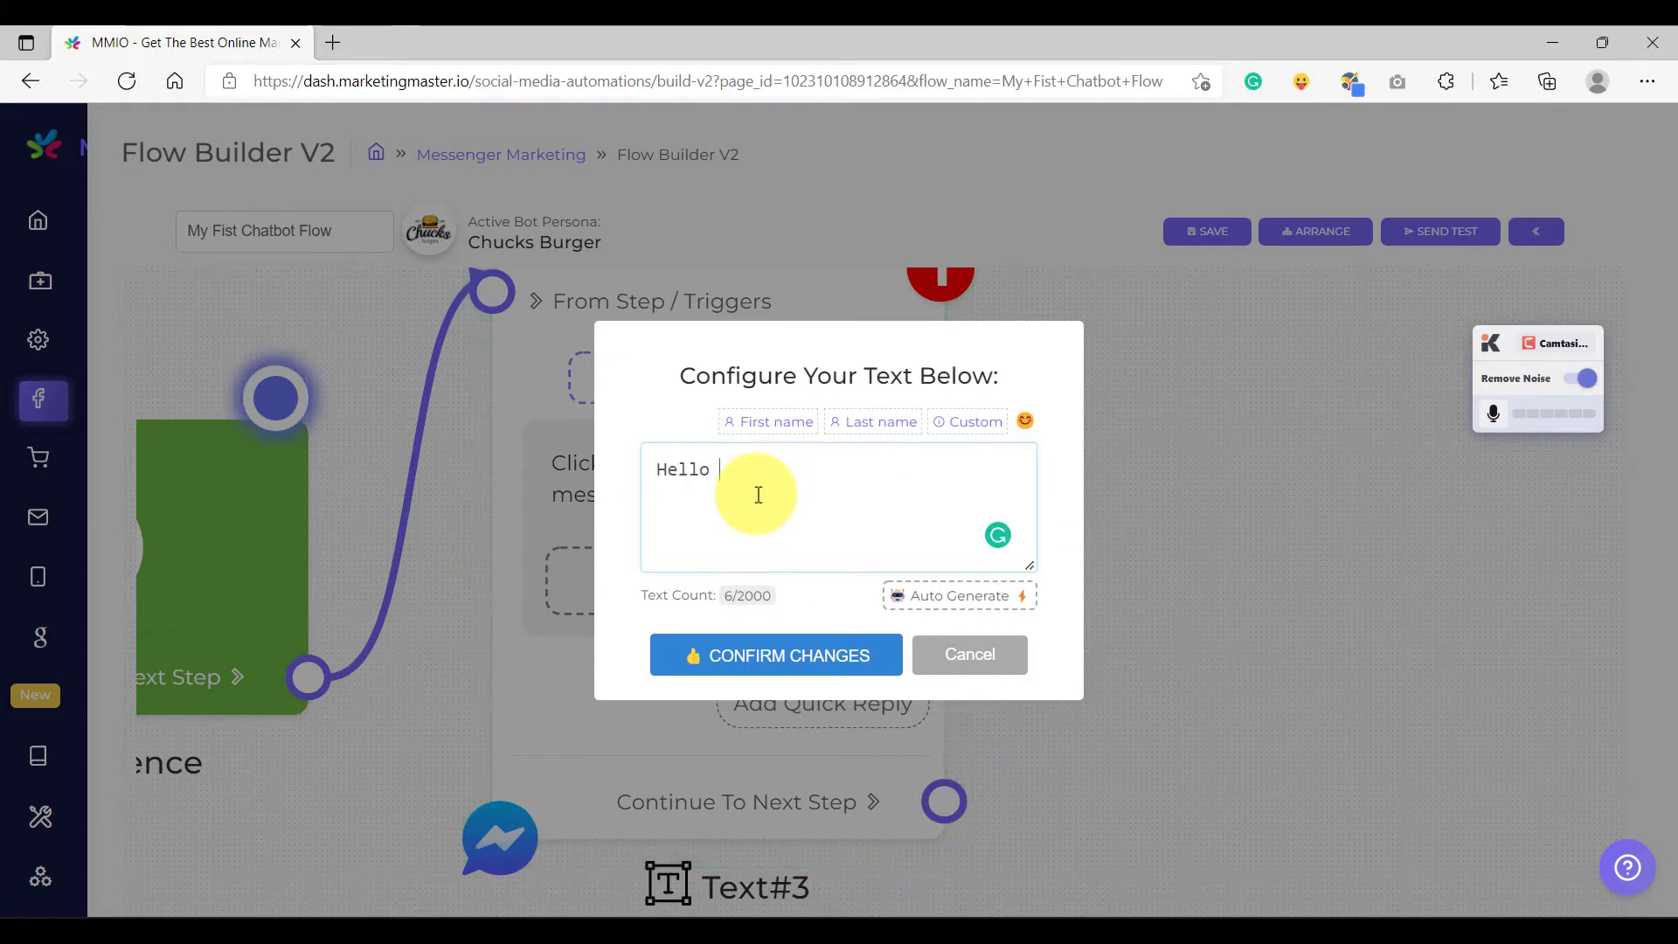
type("this is my first mess")
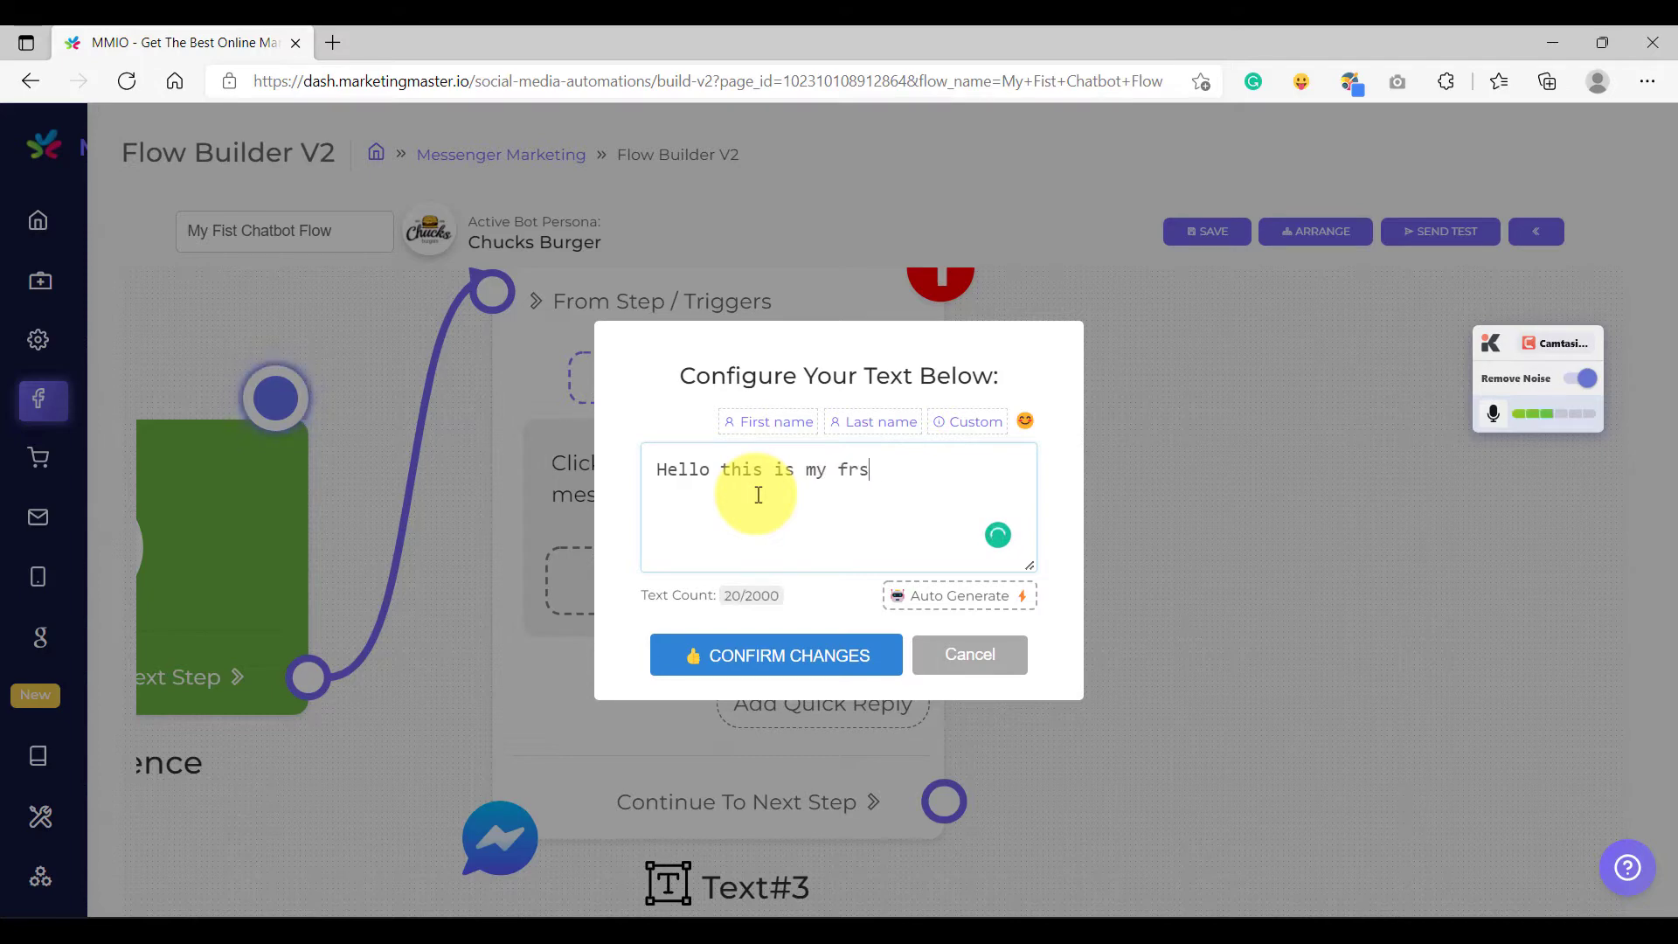
type("age!")
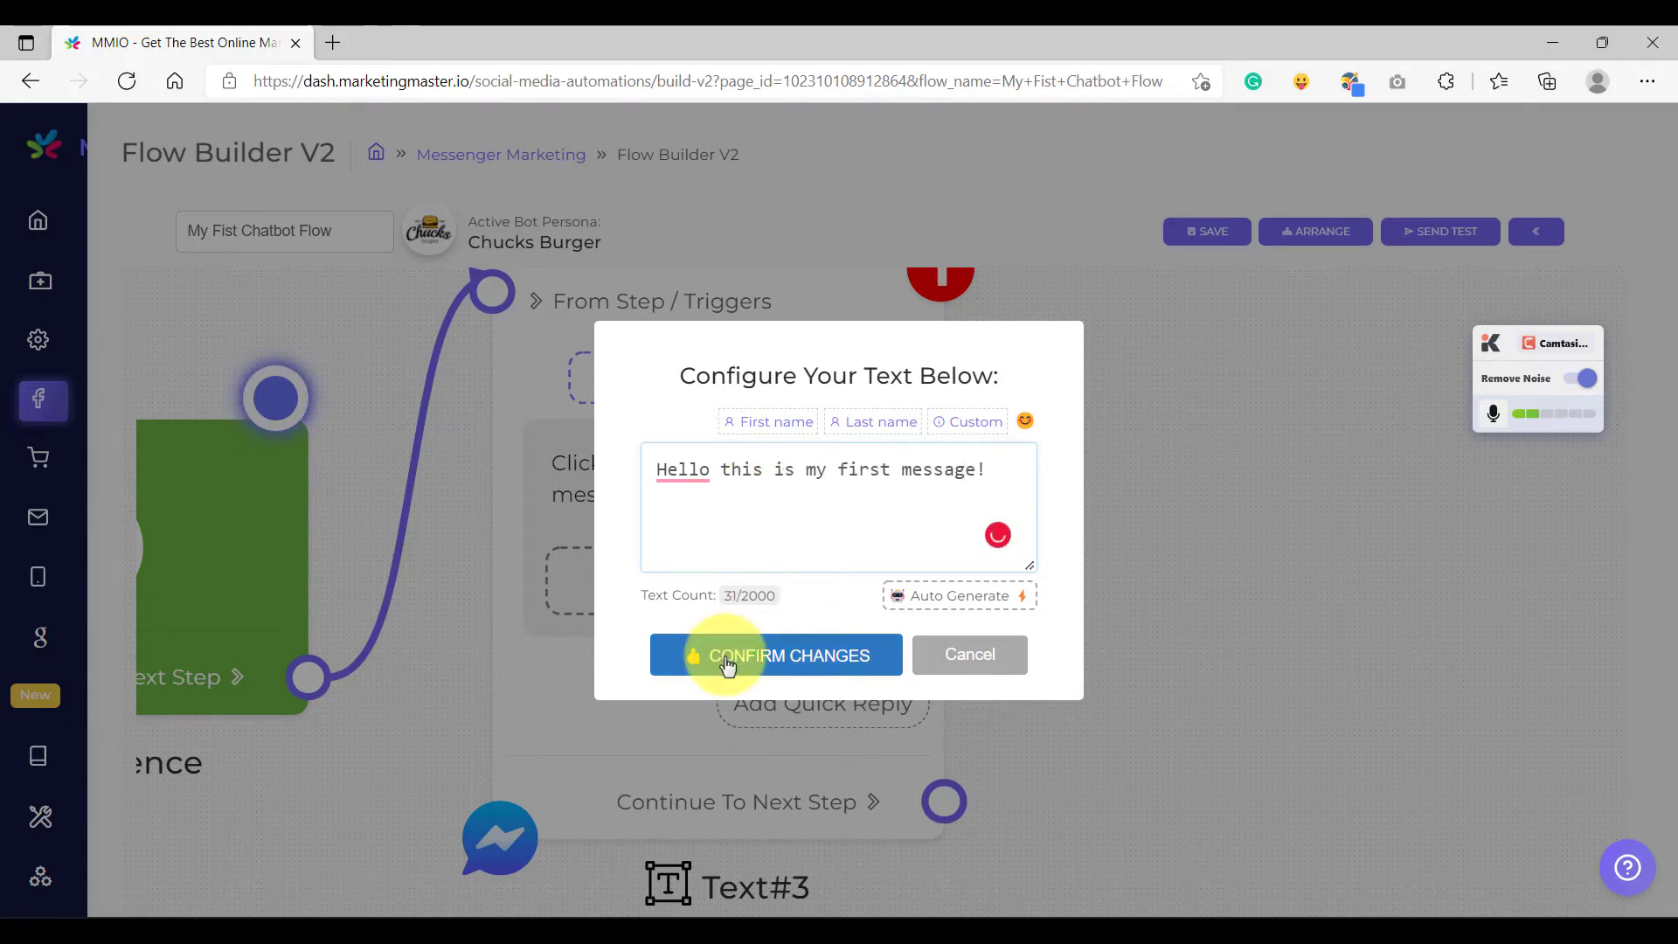
left_click(728, 664)
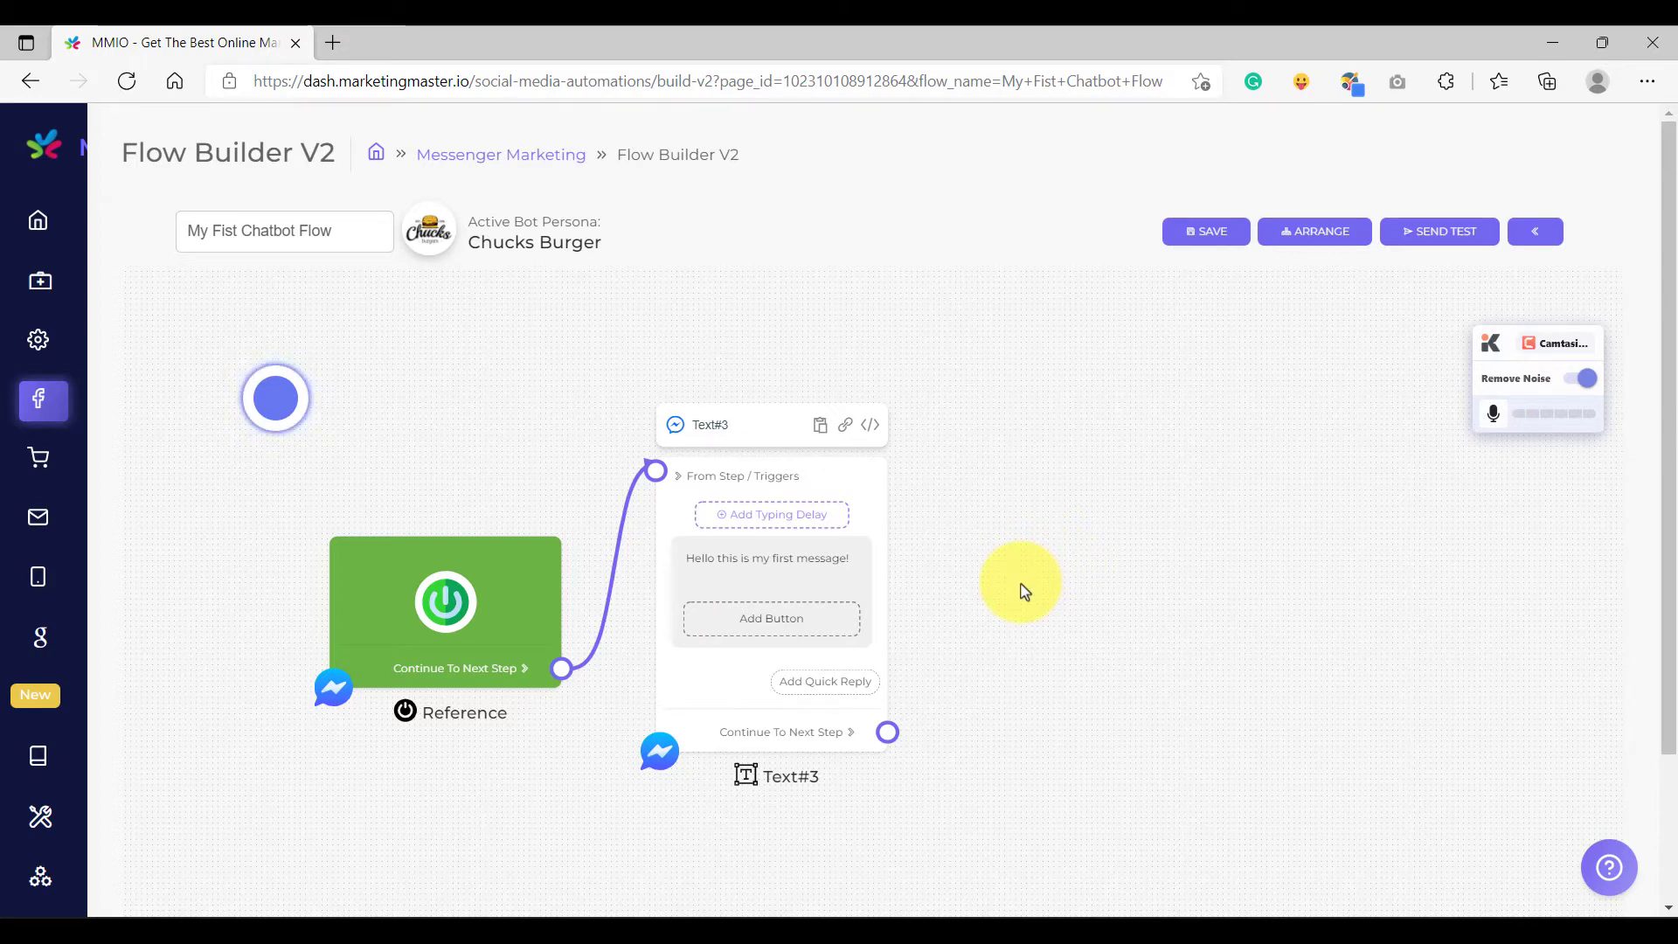
Save the flow and dismiss the 'Flow Data SAVED!' confirmation
left_click(1199, 243)
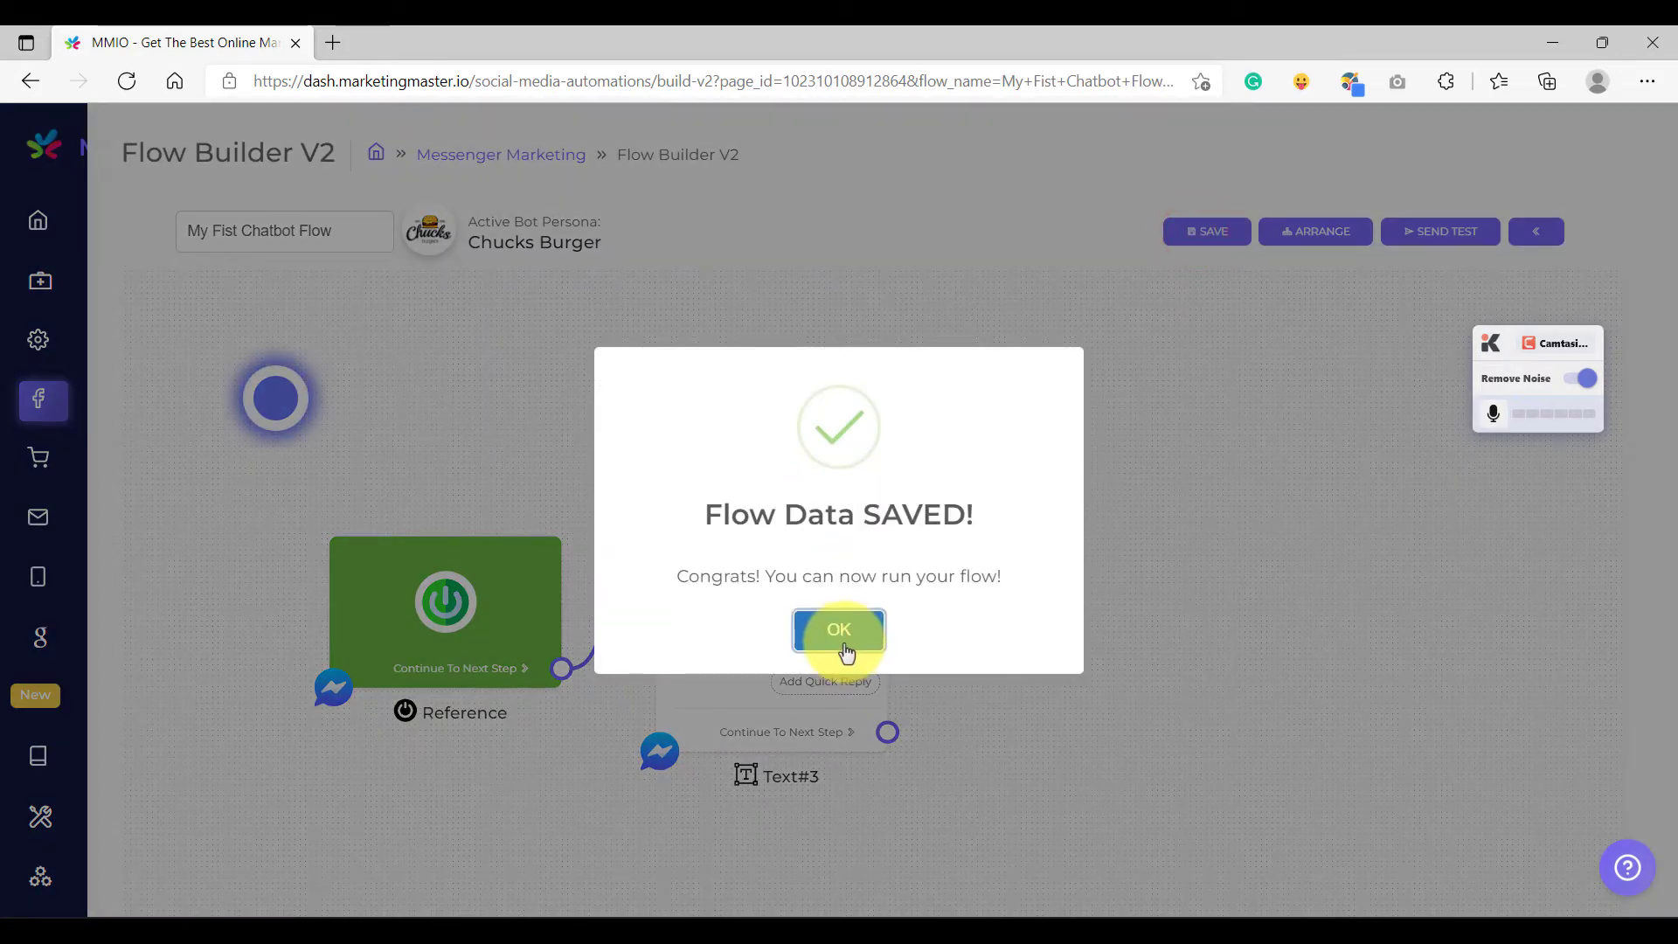
left_click(841, 647)
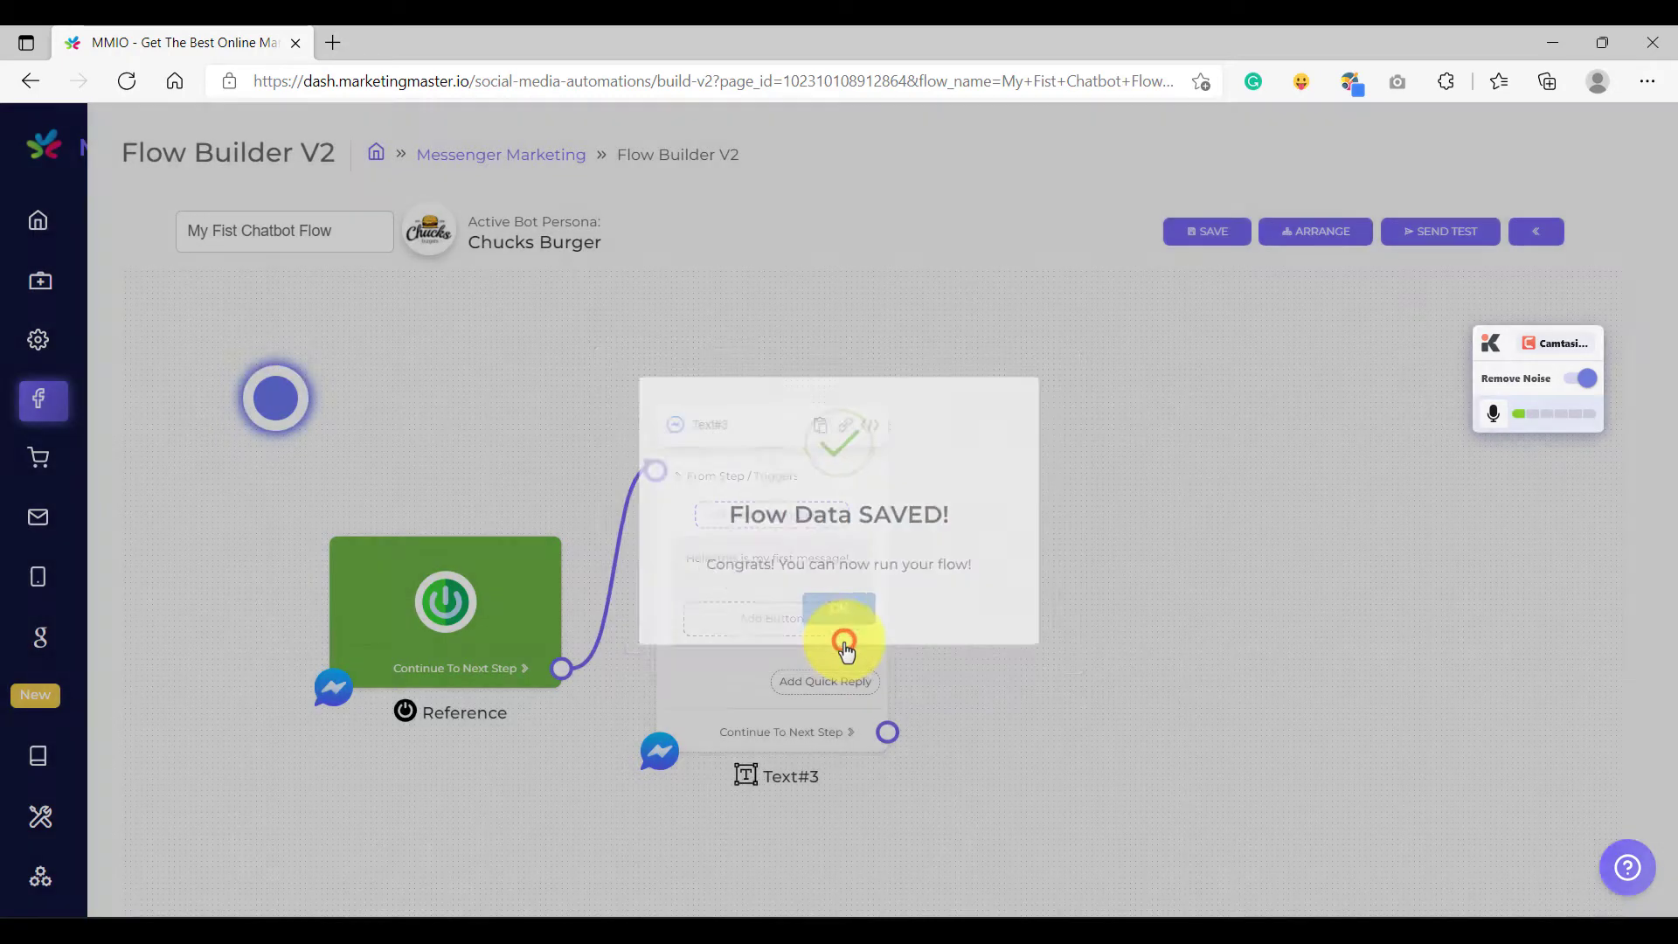
Send a Messenger test, then open the Get Started help article from the warning
left_click(1435, 238)
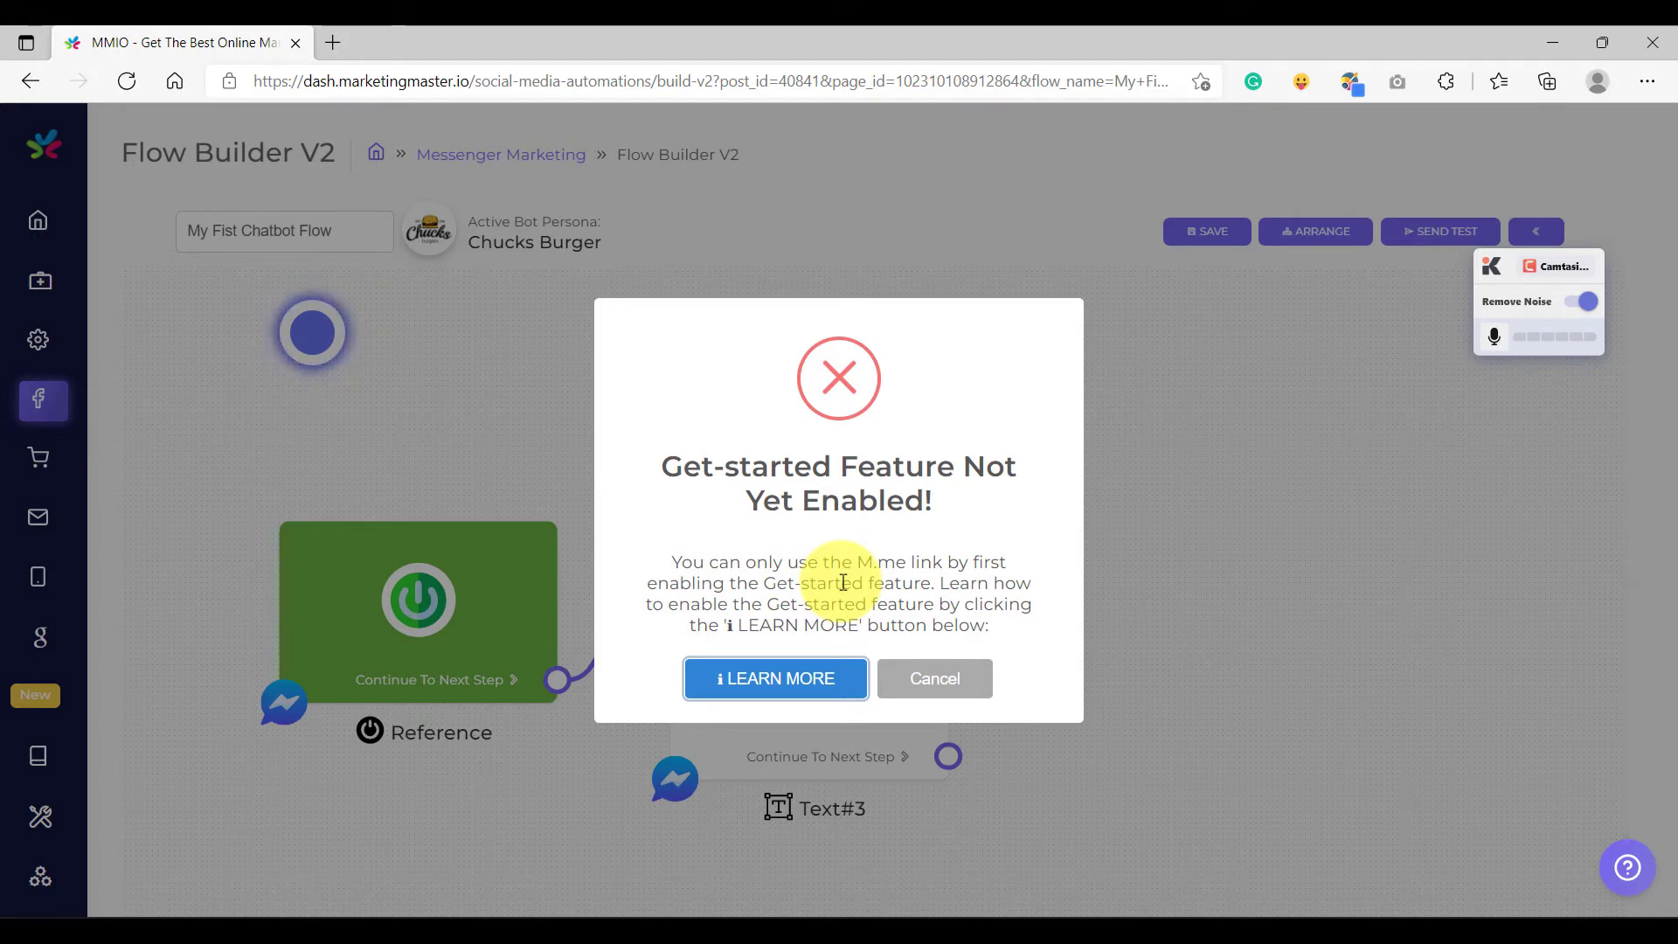
left_click(766, 695)
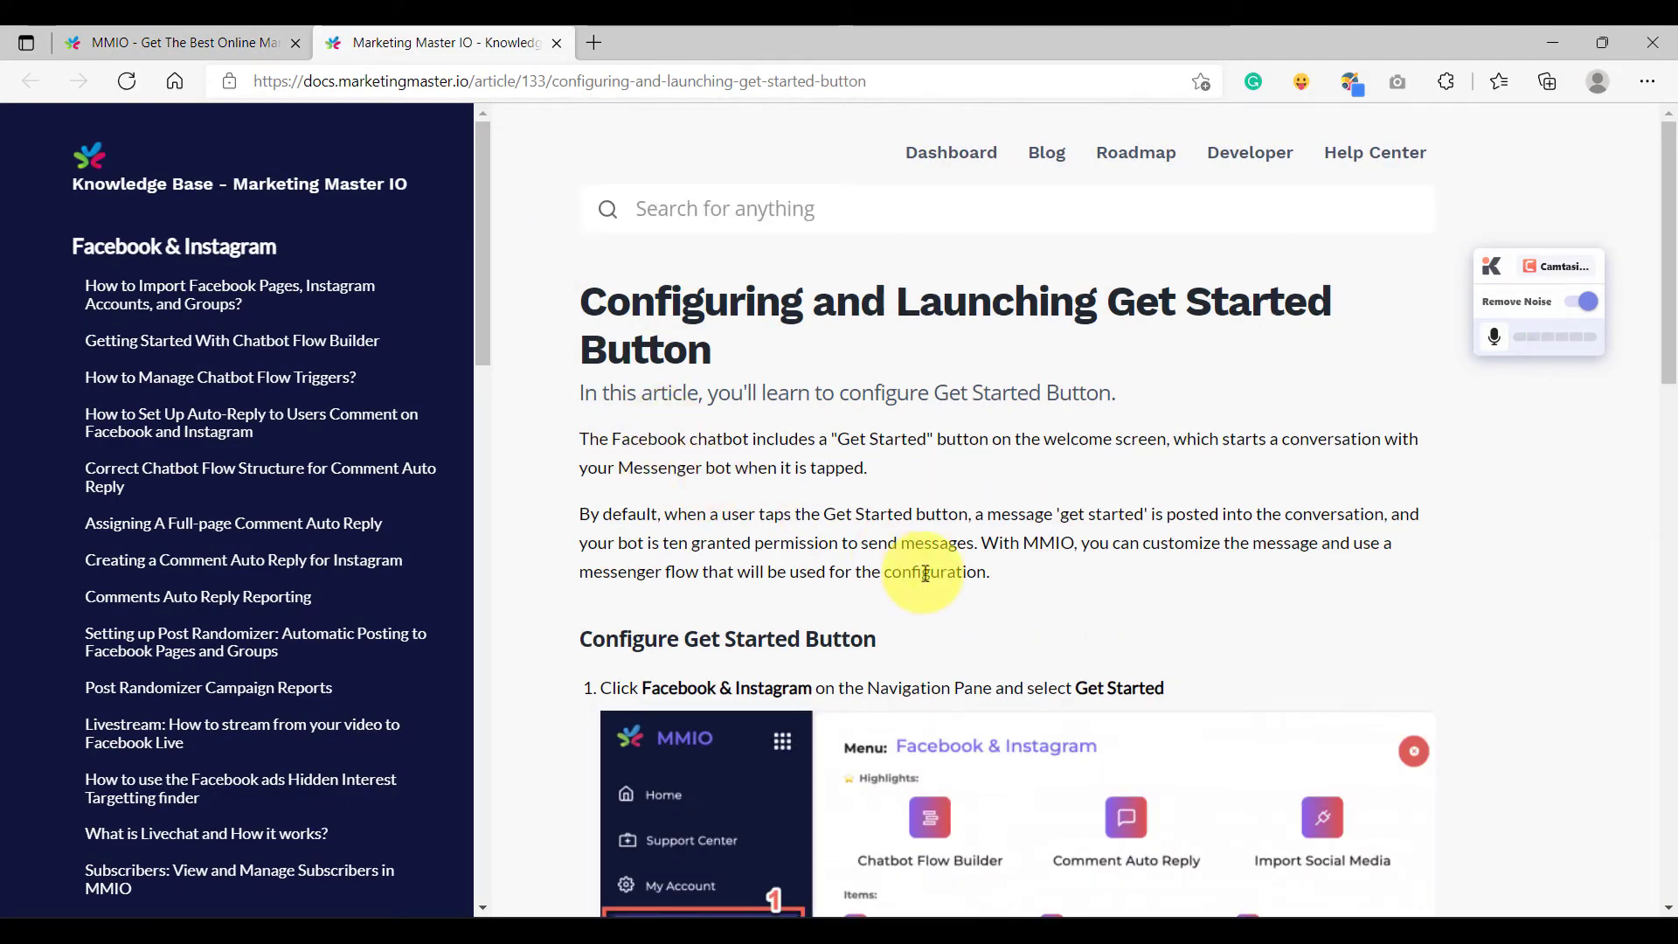
Review the article's 'Enable Get-started using Chatbot Flow' section, then return to Flow Builder
scroll(932, 572, "down", 1)
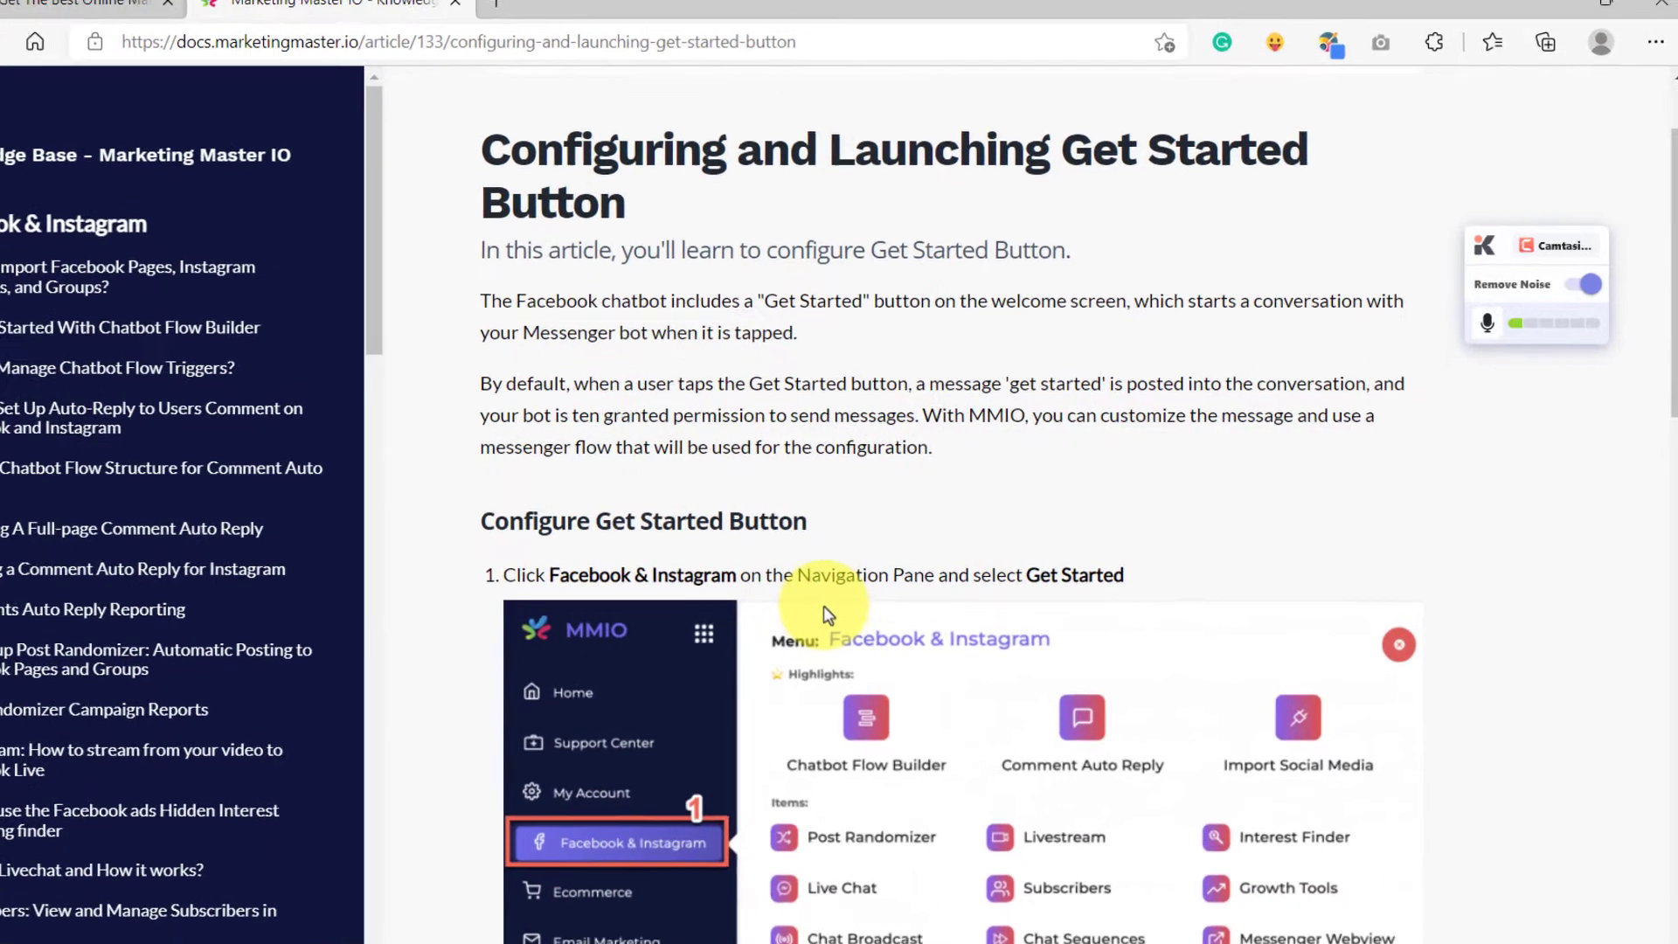
scroll(909, 582, "down", 2)
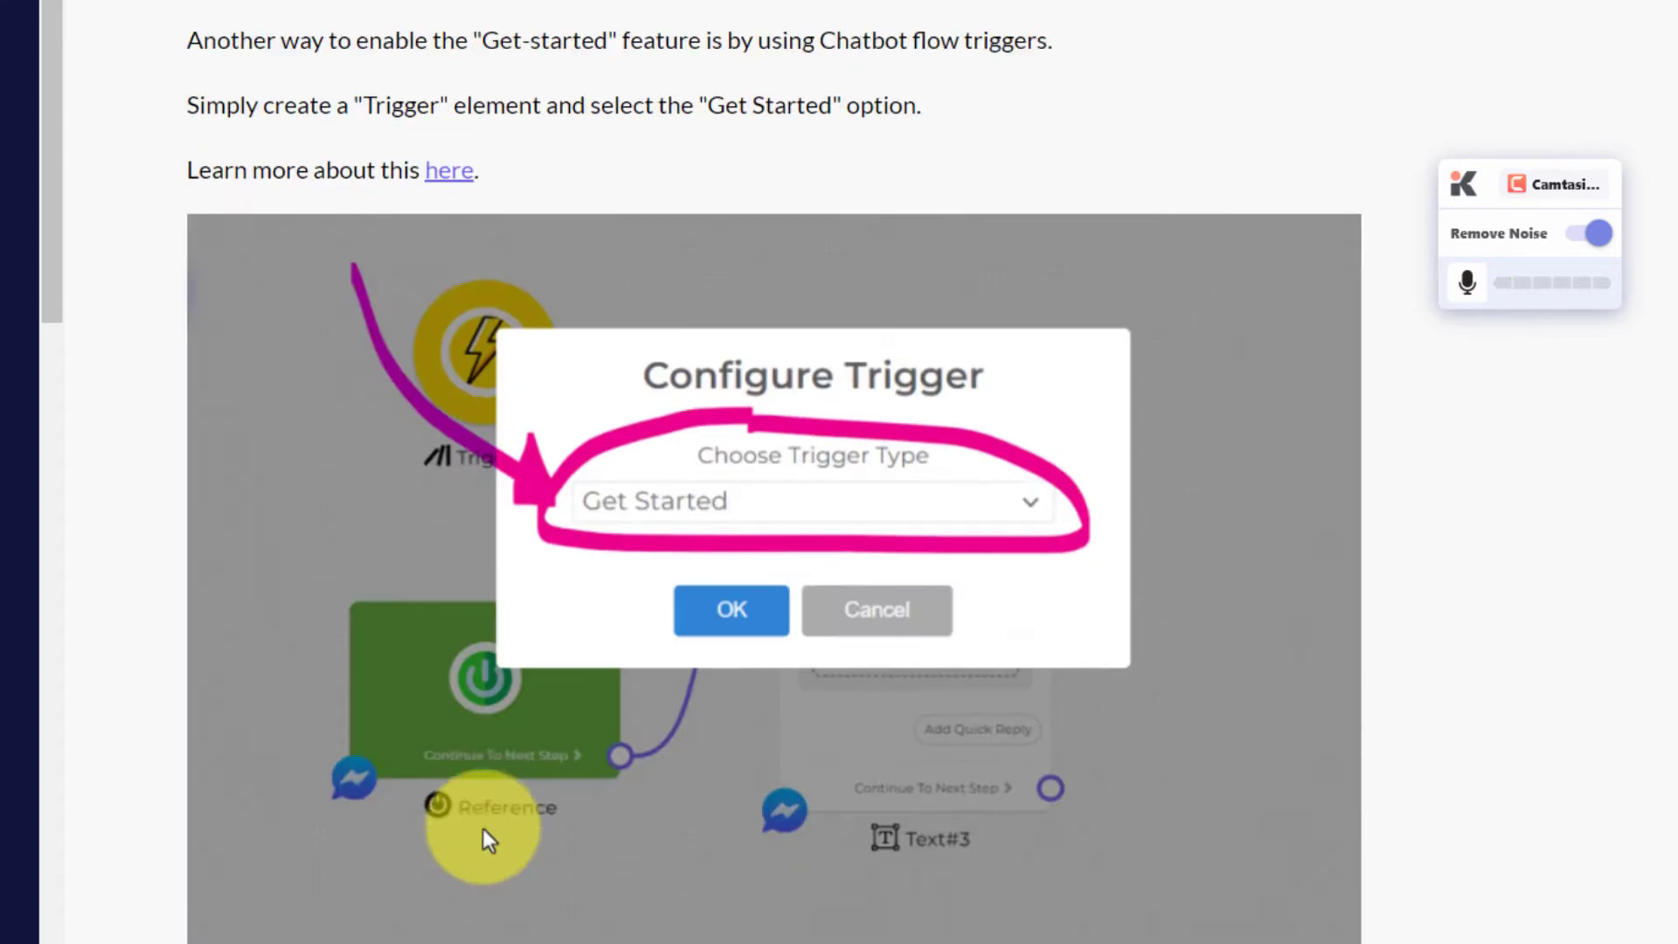
scroll(482, 828, "up", 3)
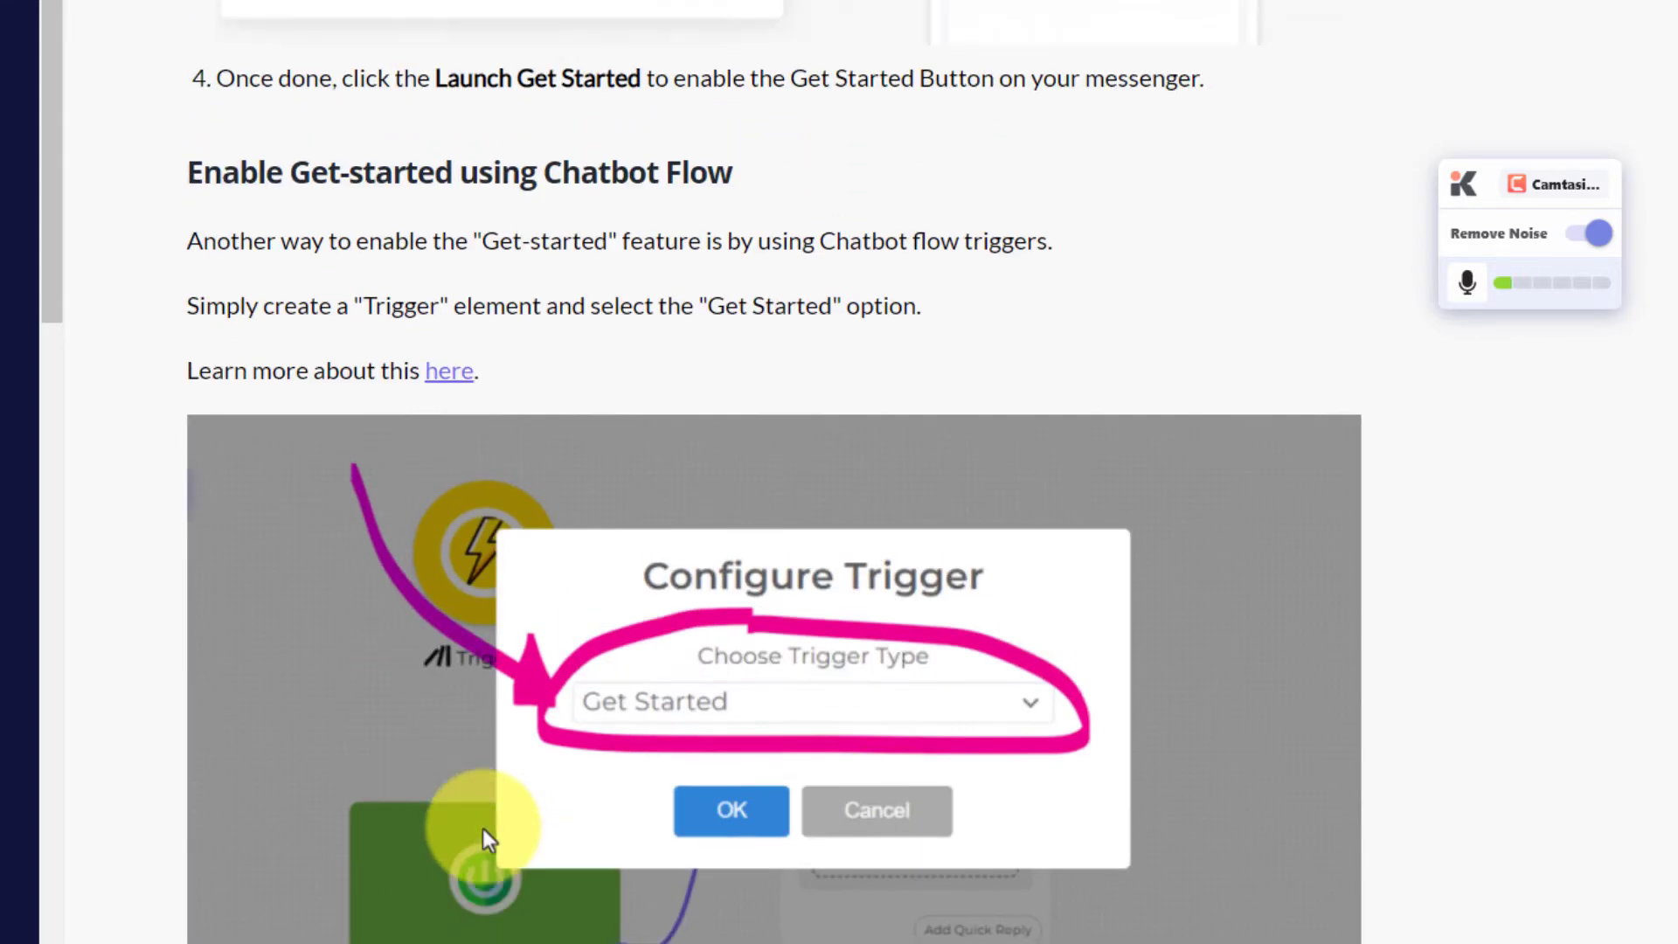
scroll(525, 786, "up", 4)
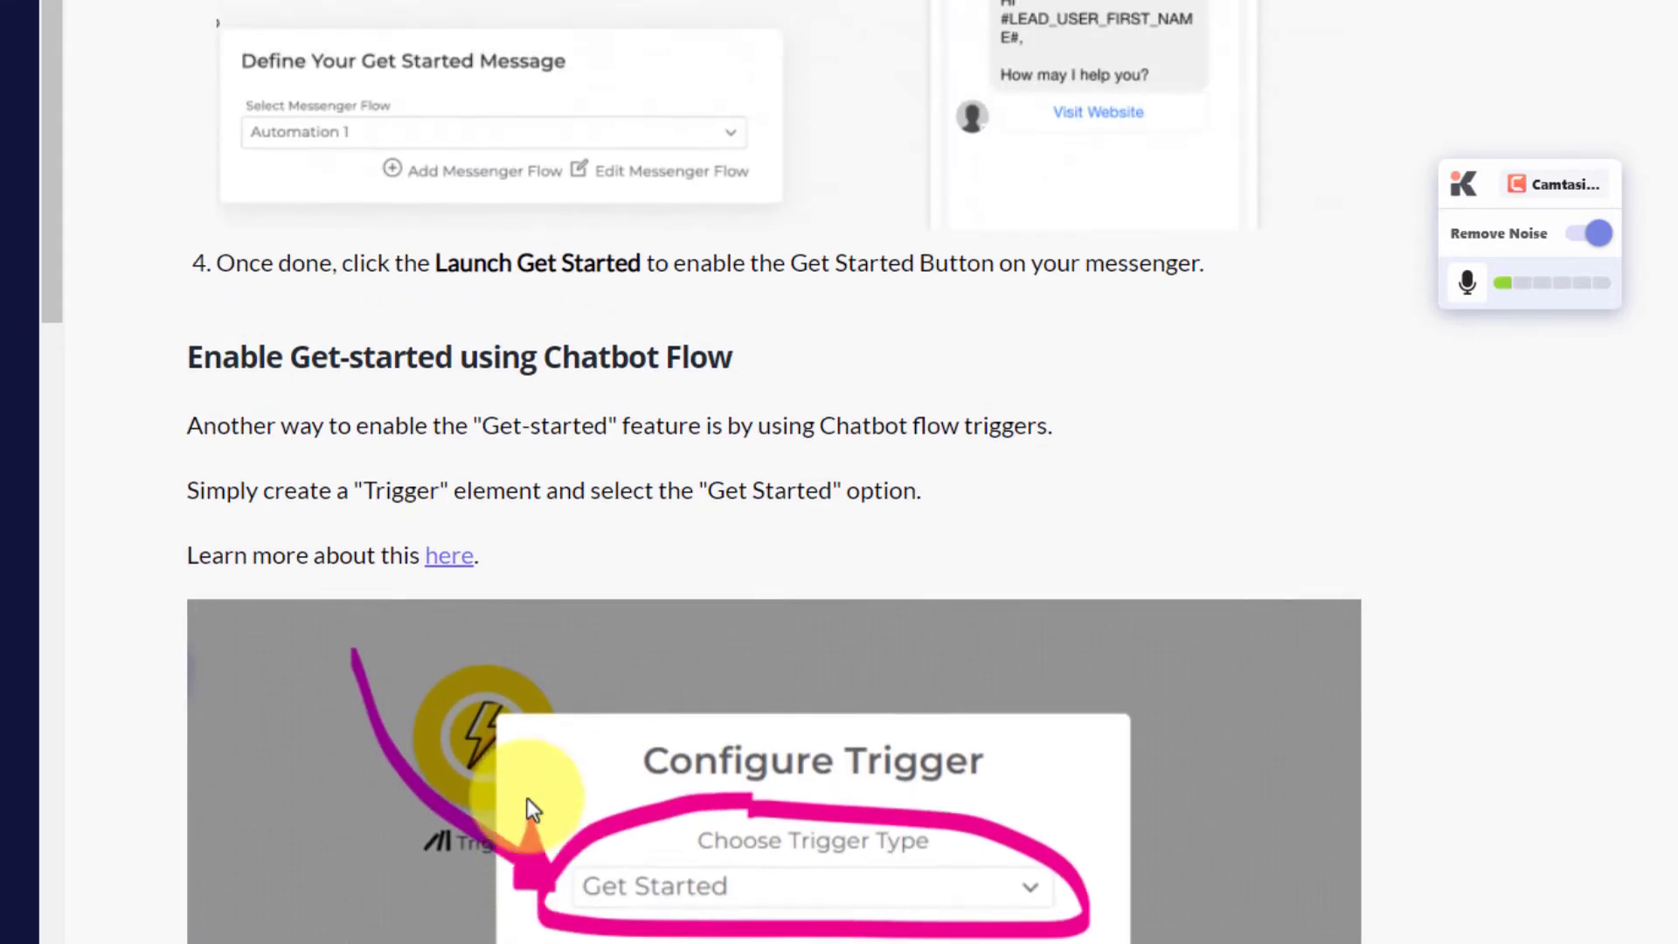
scroll(454, 647, "down", 2)
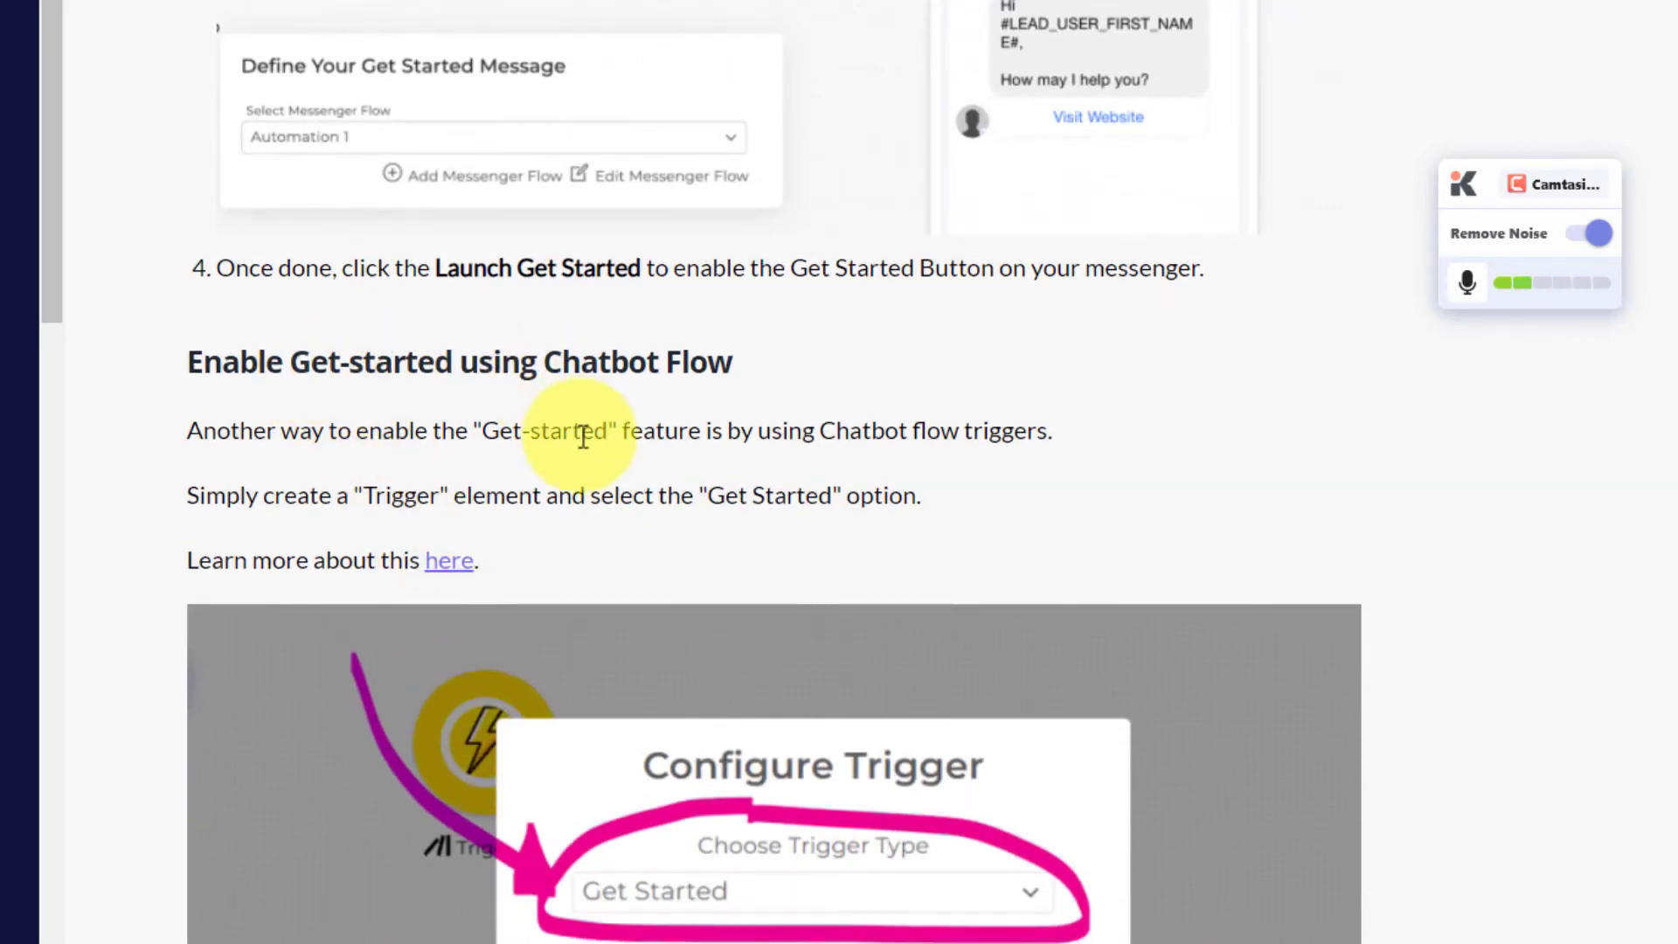
scroll(581, 437, "down", 4)
scroll(536, 458, "up", 2)
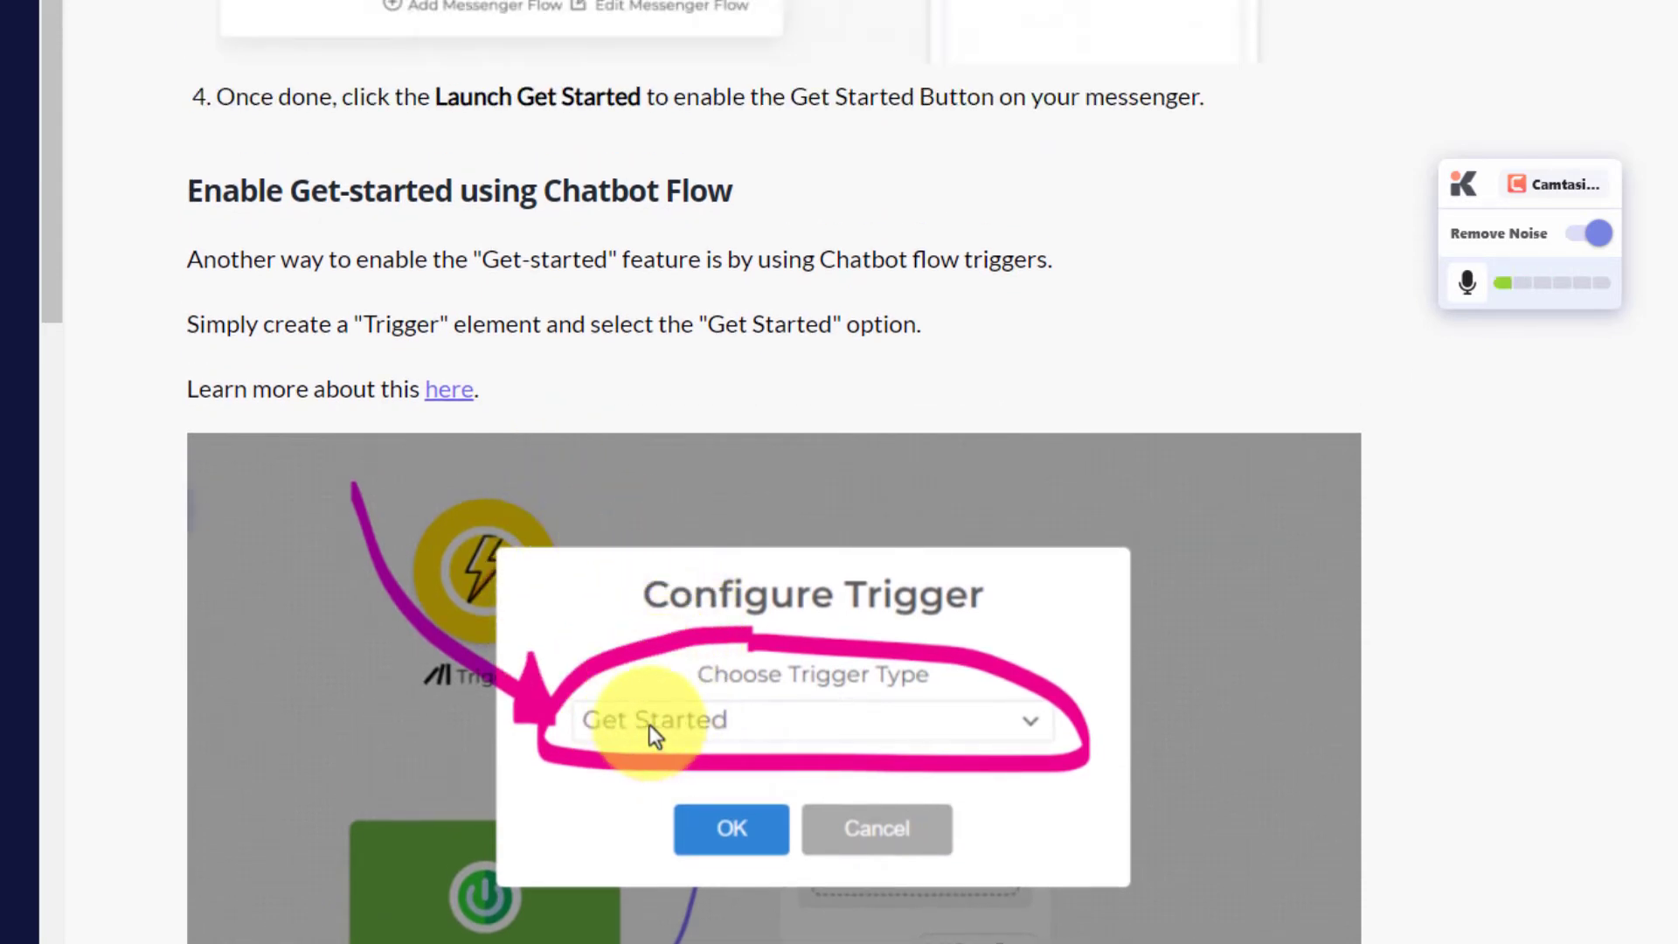
triple_click(659, 190)
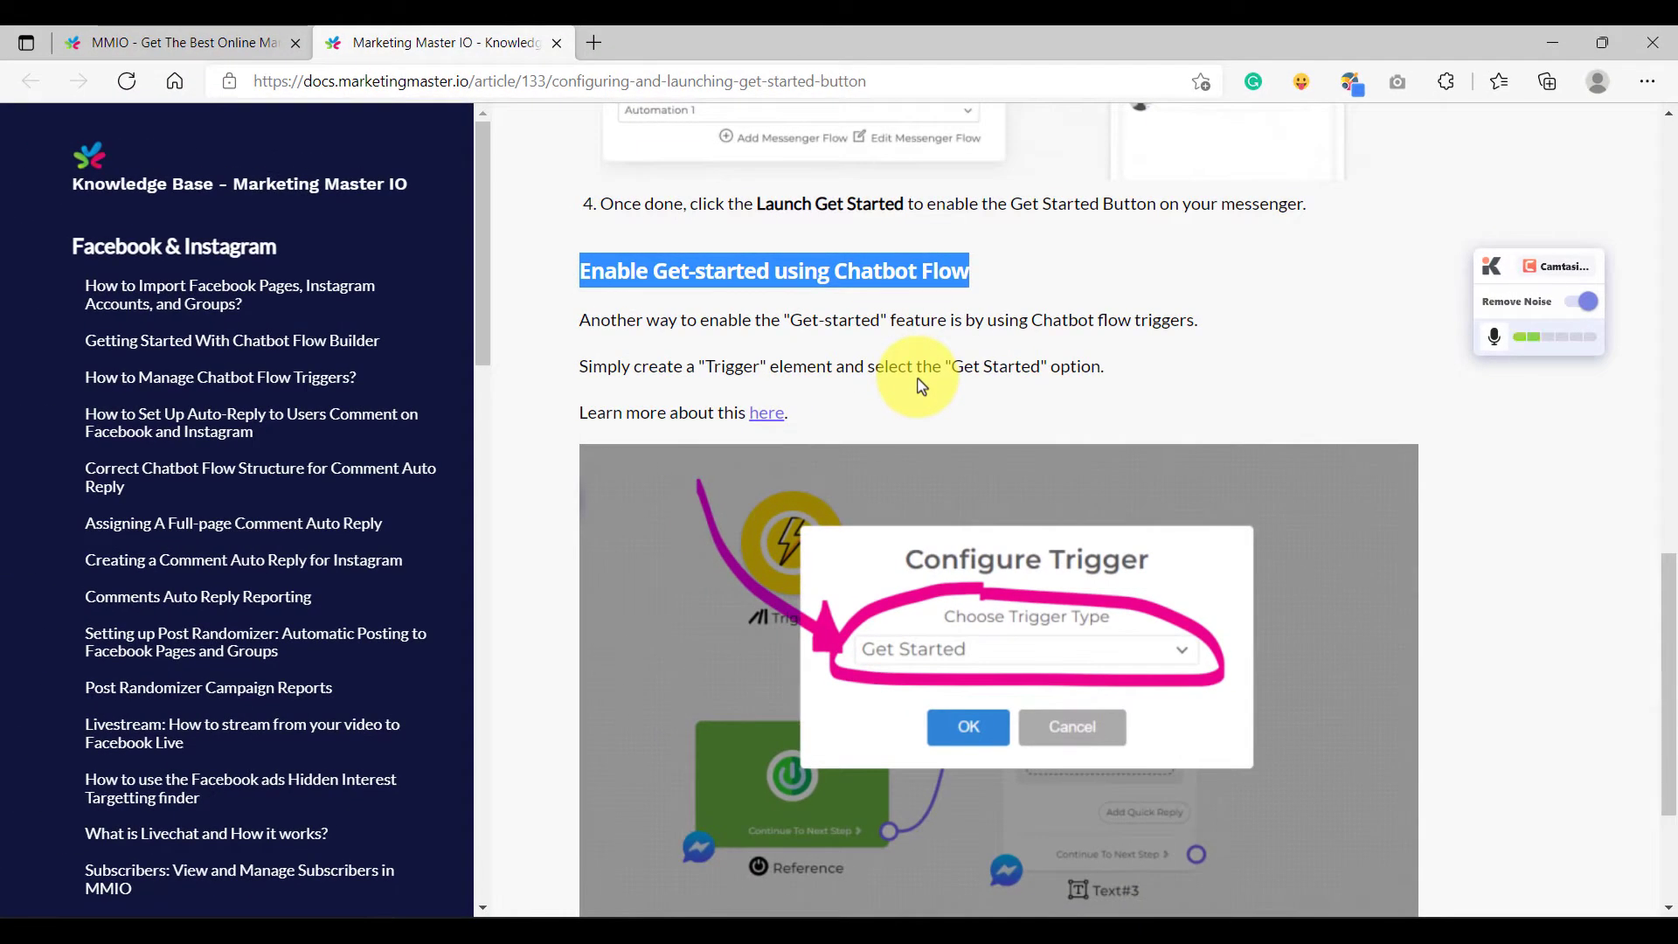
left_click(162, 48)
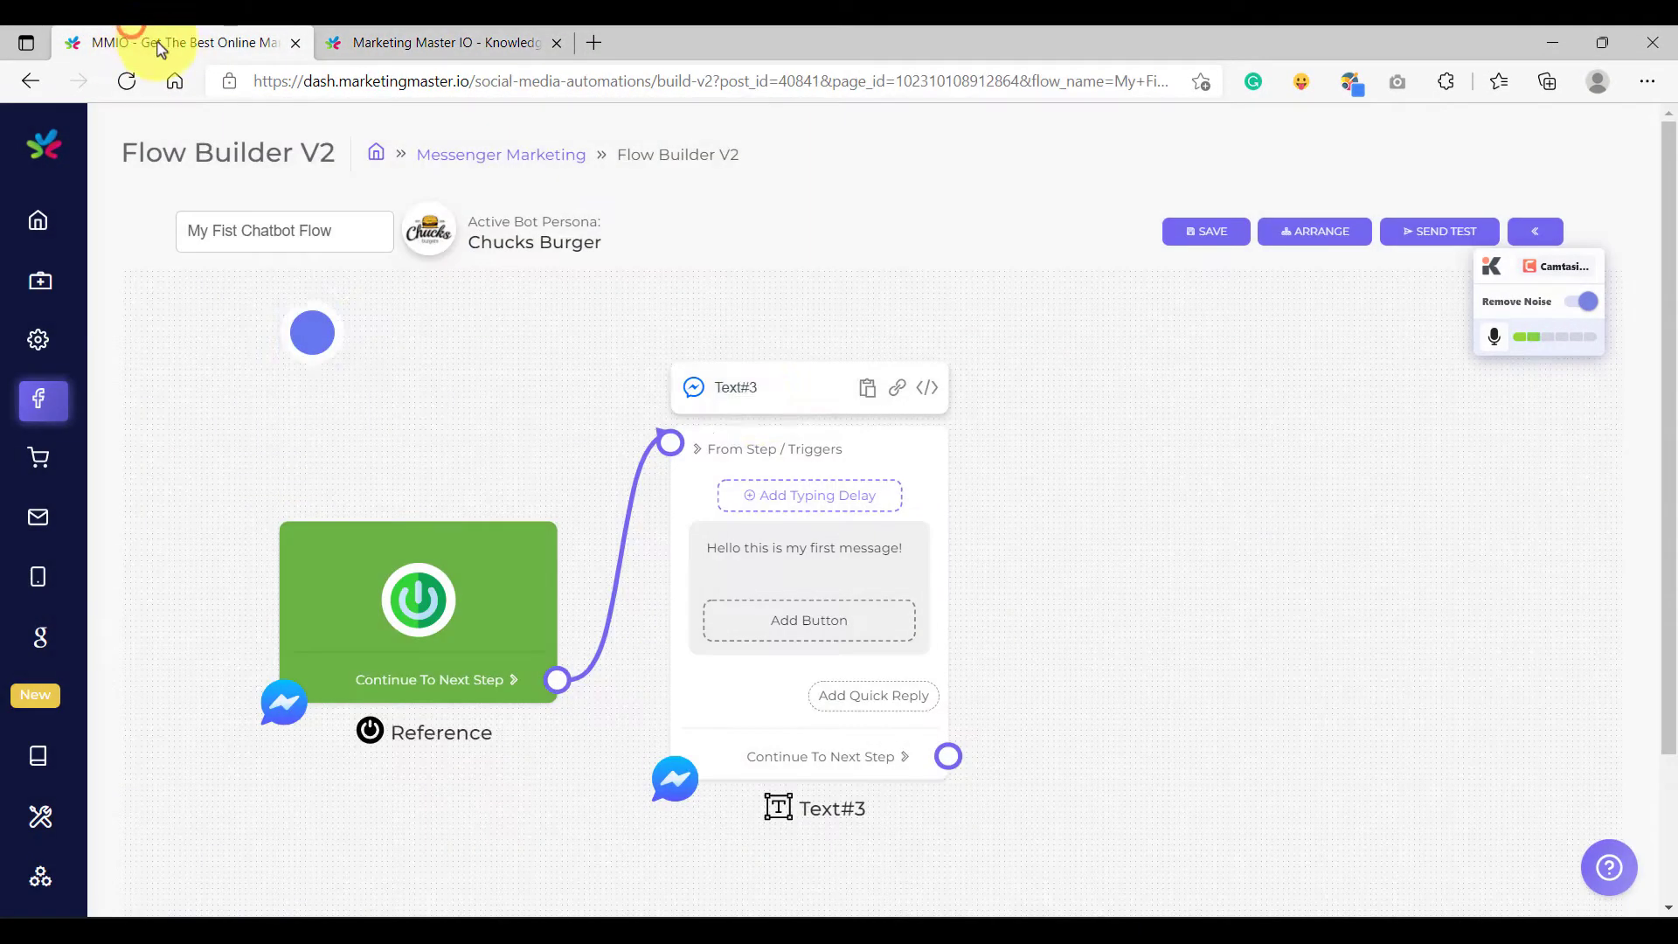
scroll(684, 433, "down", 1)
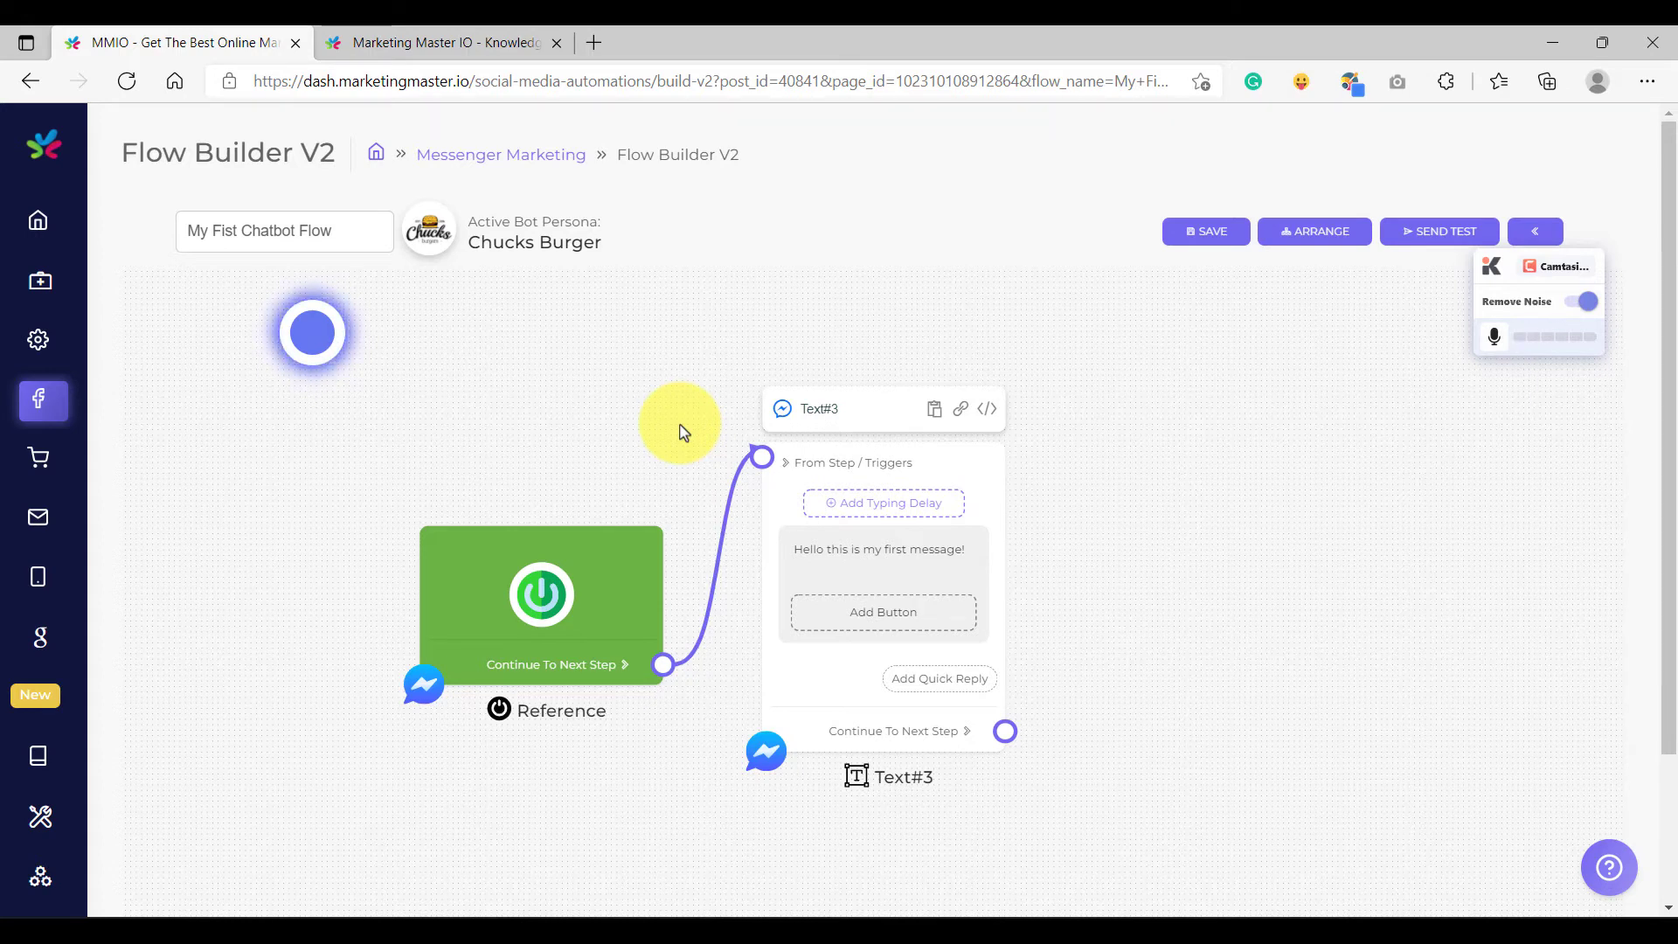
right_click(610, 387)
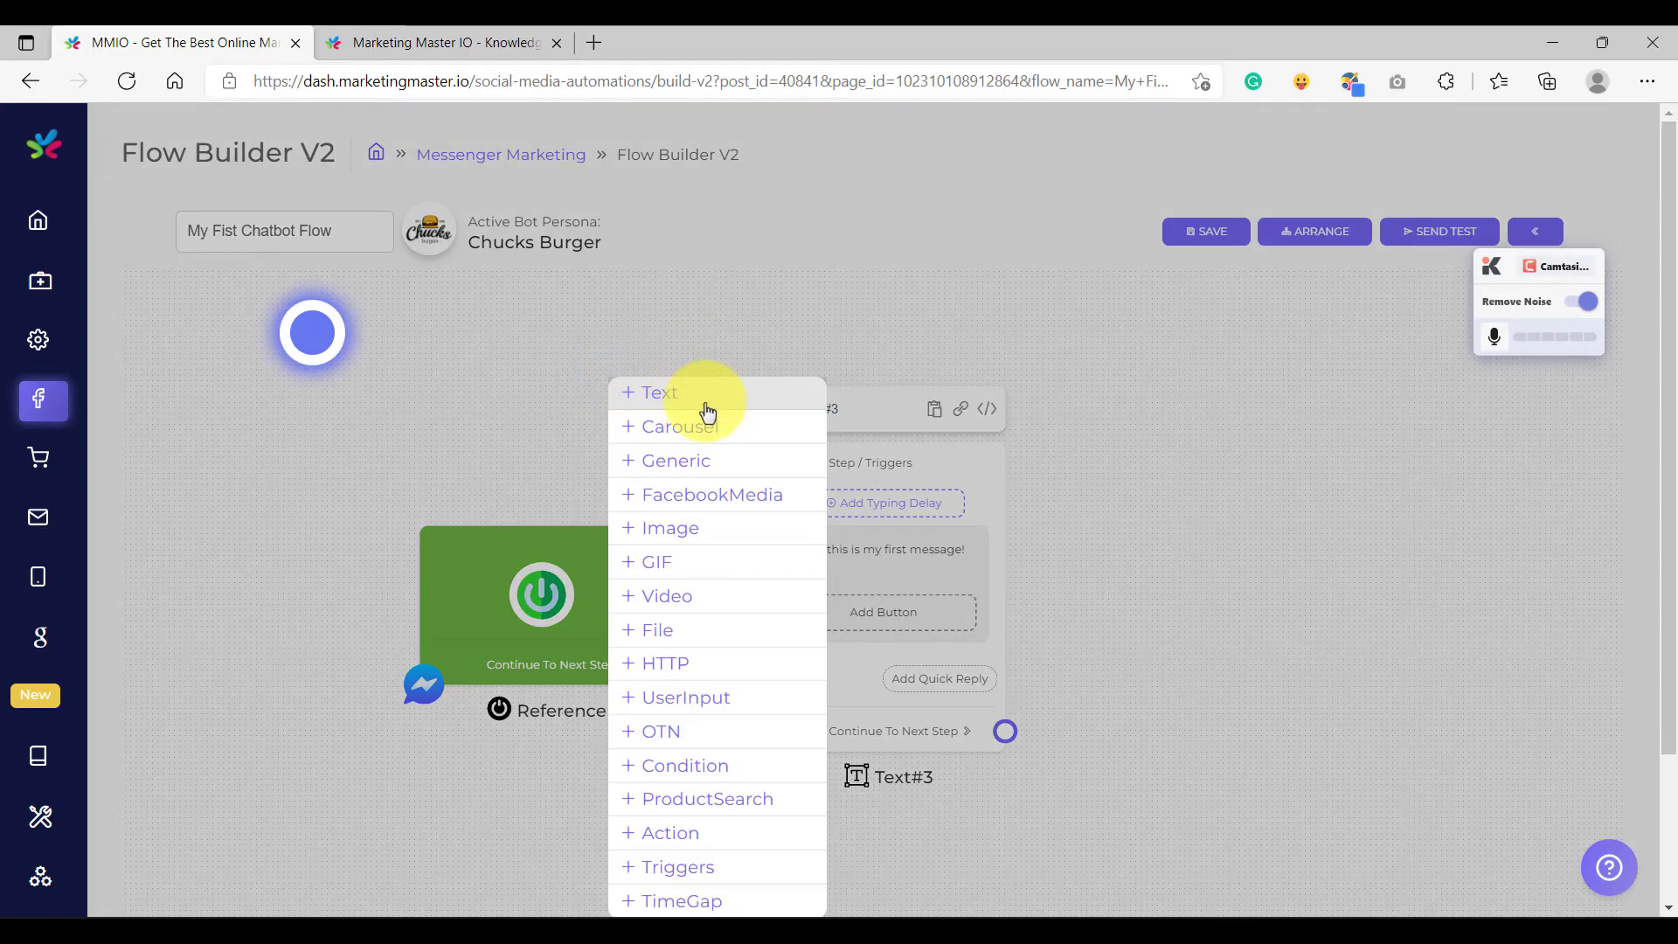
left_click(724, 874)
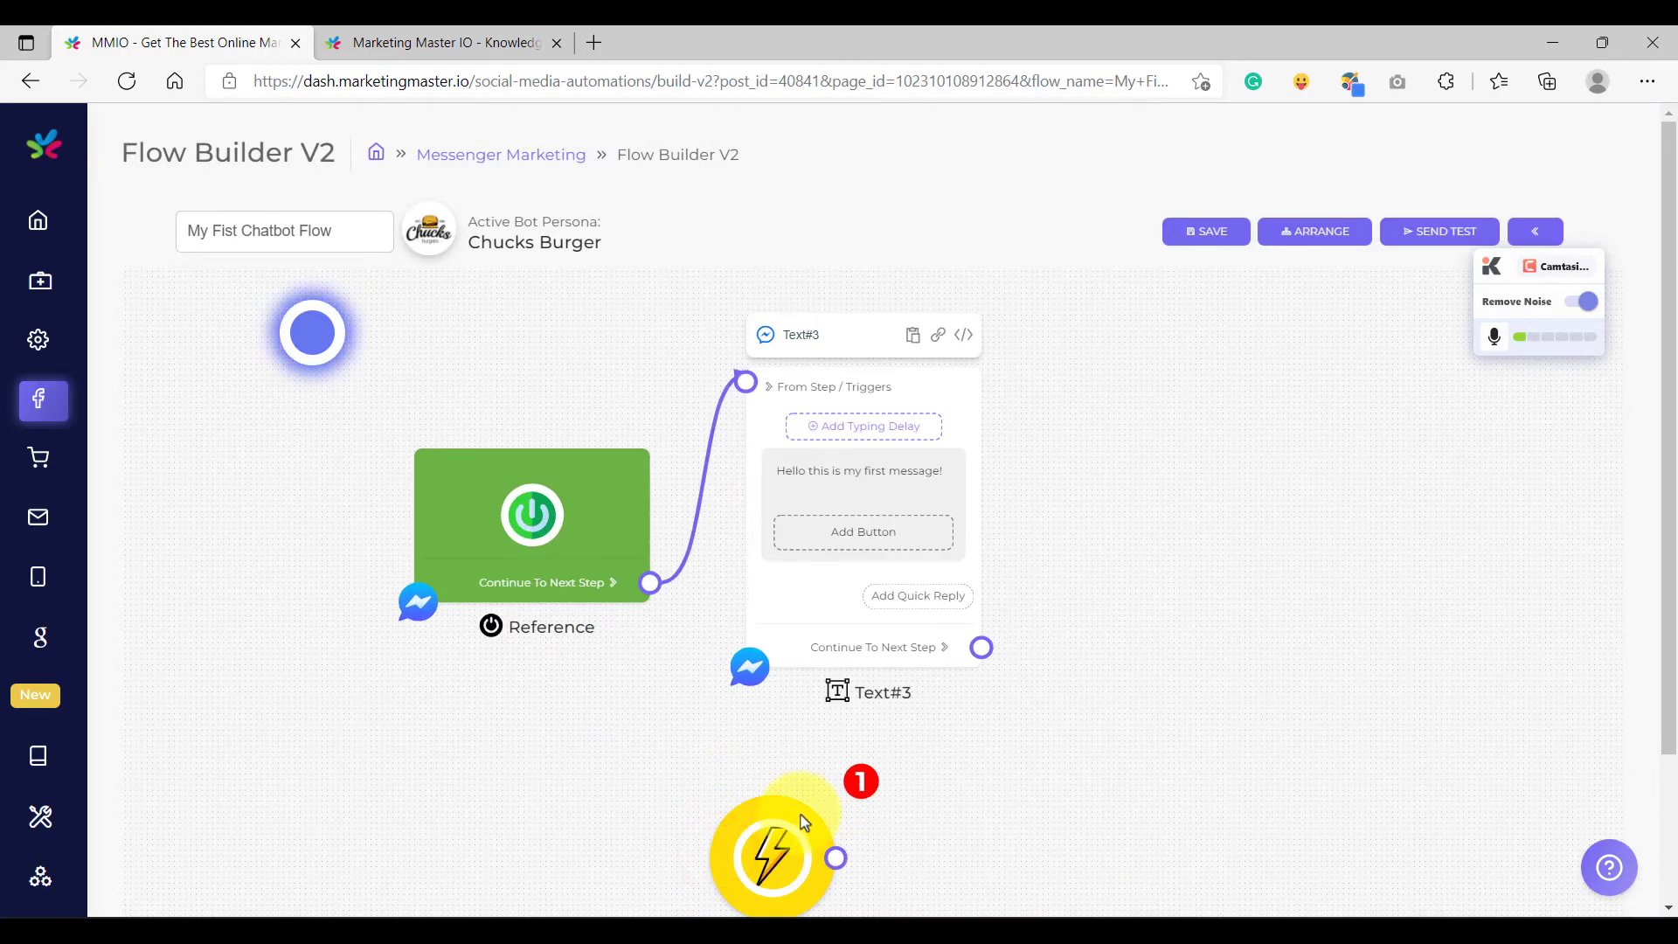
left_click_drag(697, 723, 588, 354)
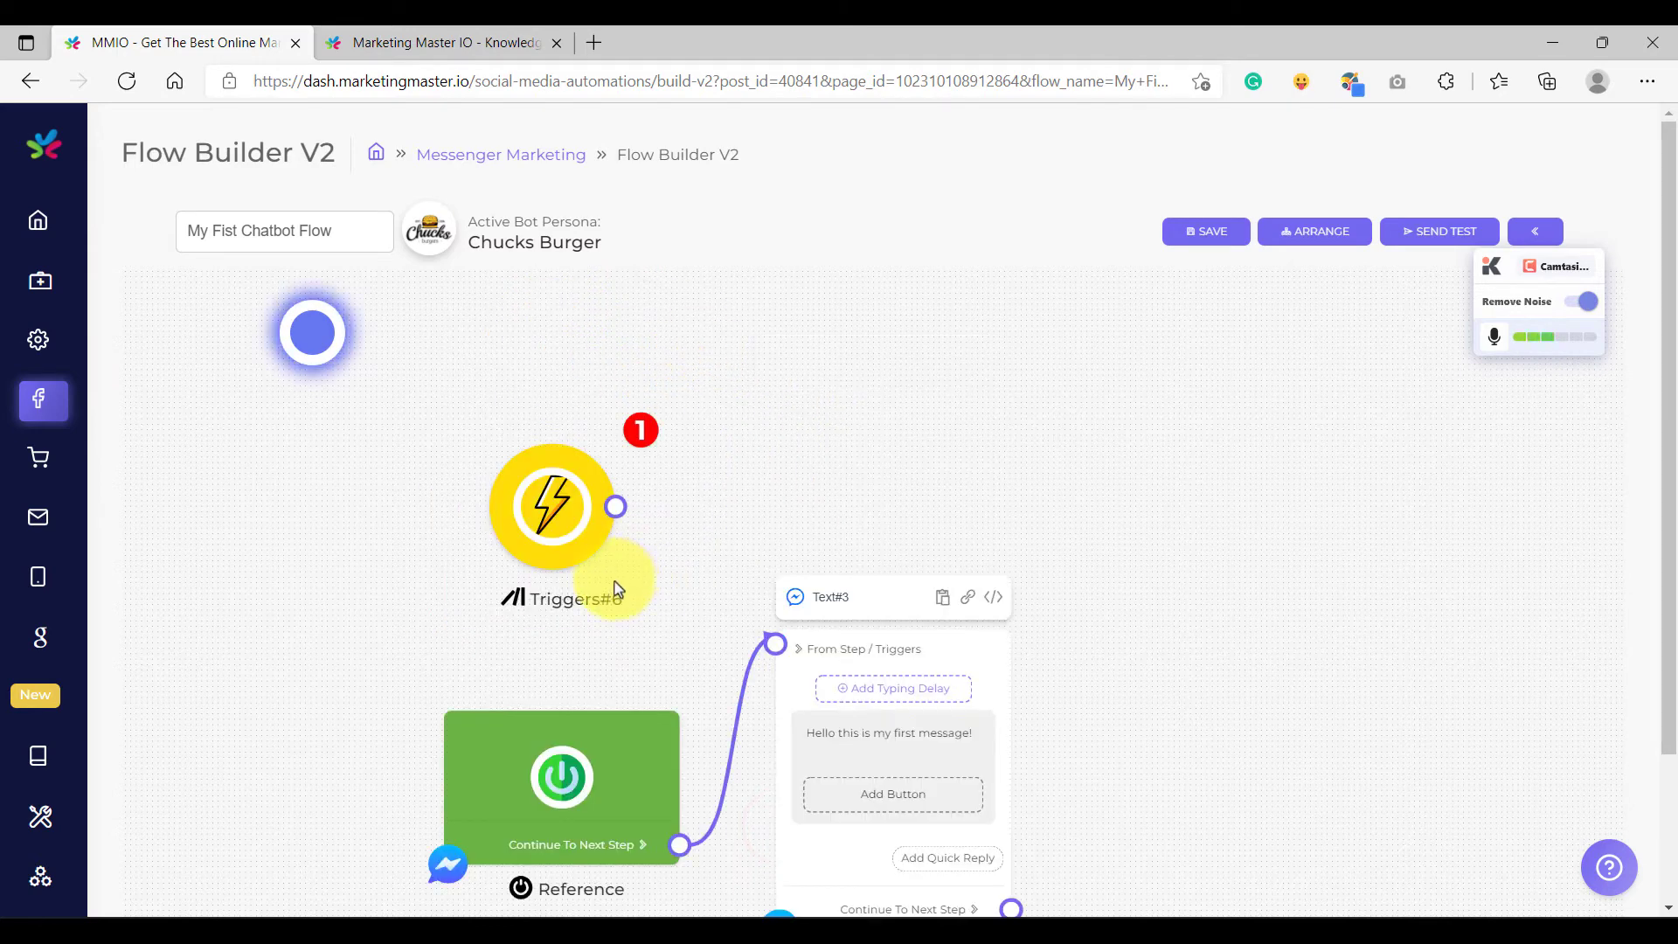
scroll(616, 584, "up", 2)
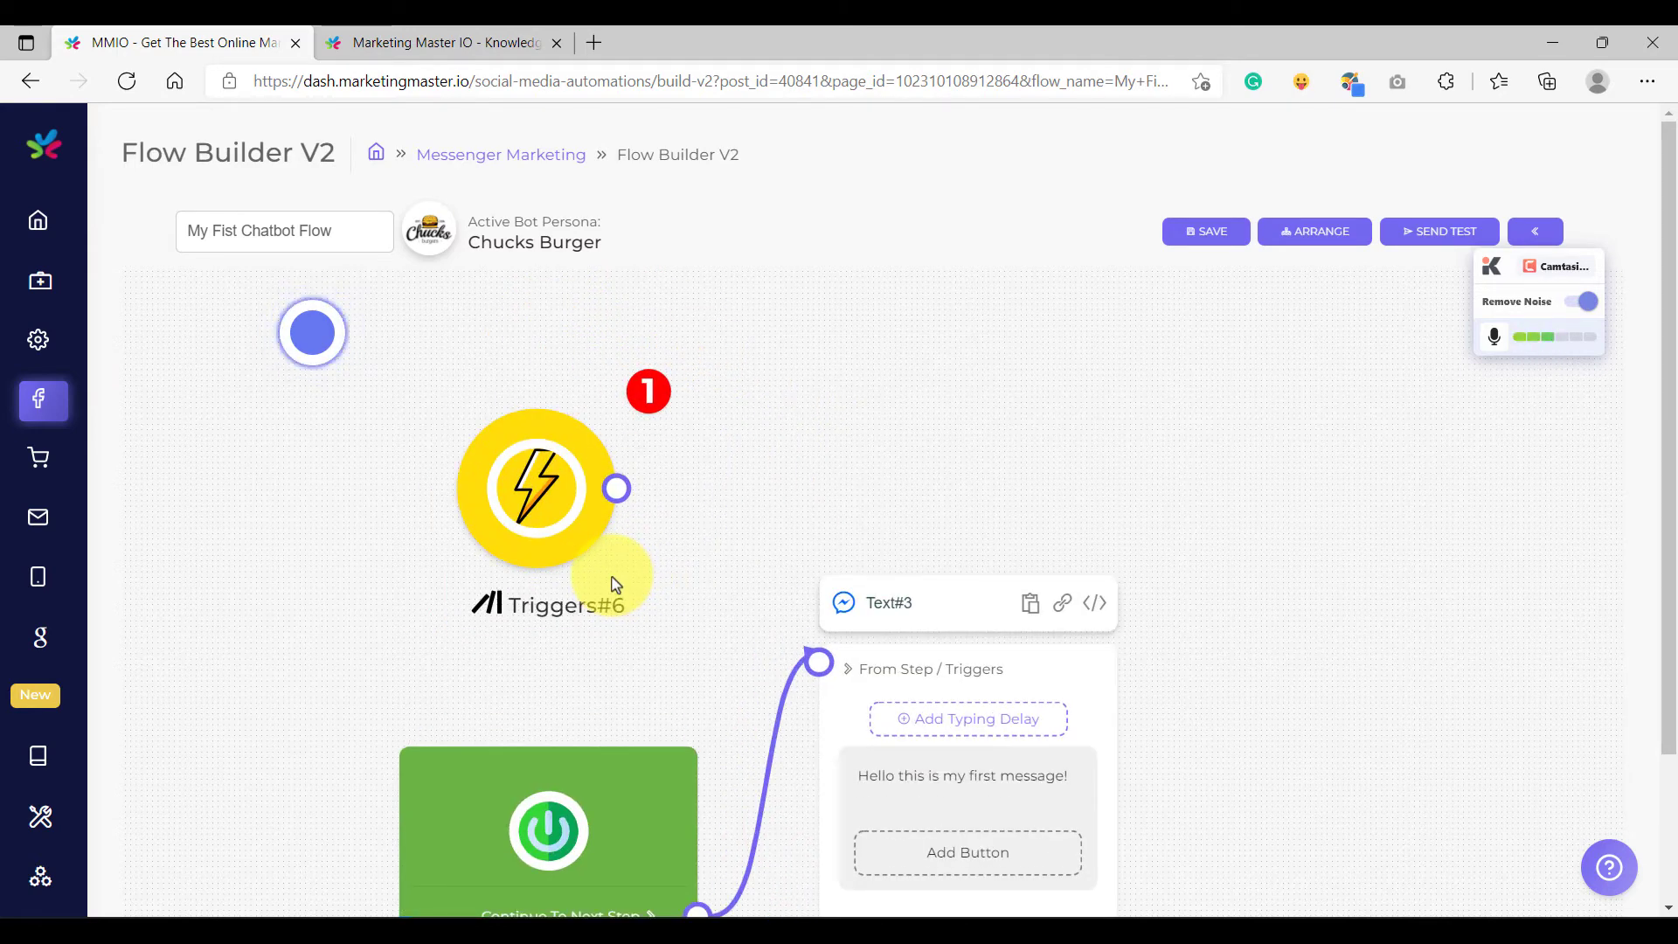
scroll(431, 499, "up", 3)
scroll(431, 498, "down", 4)
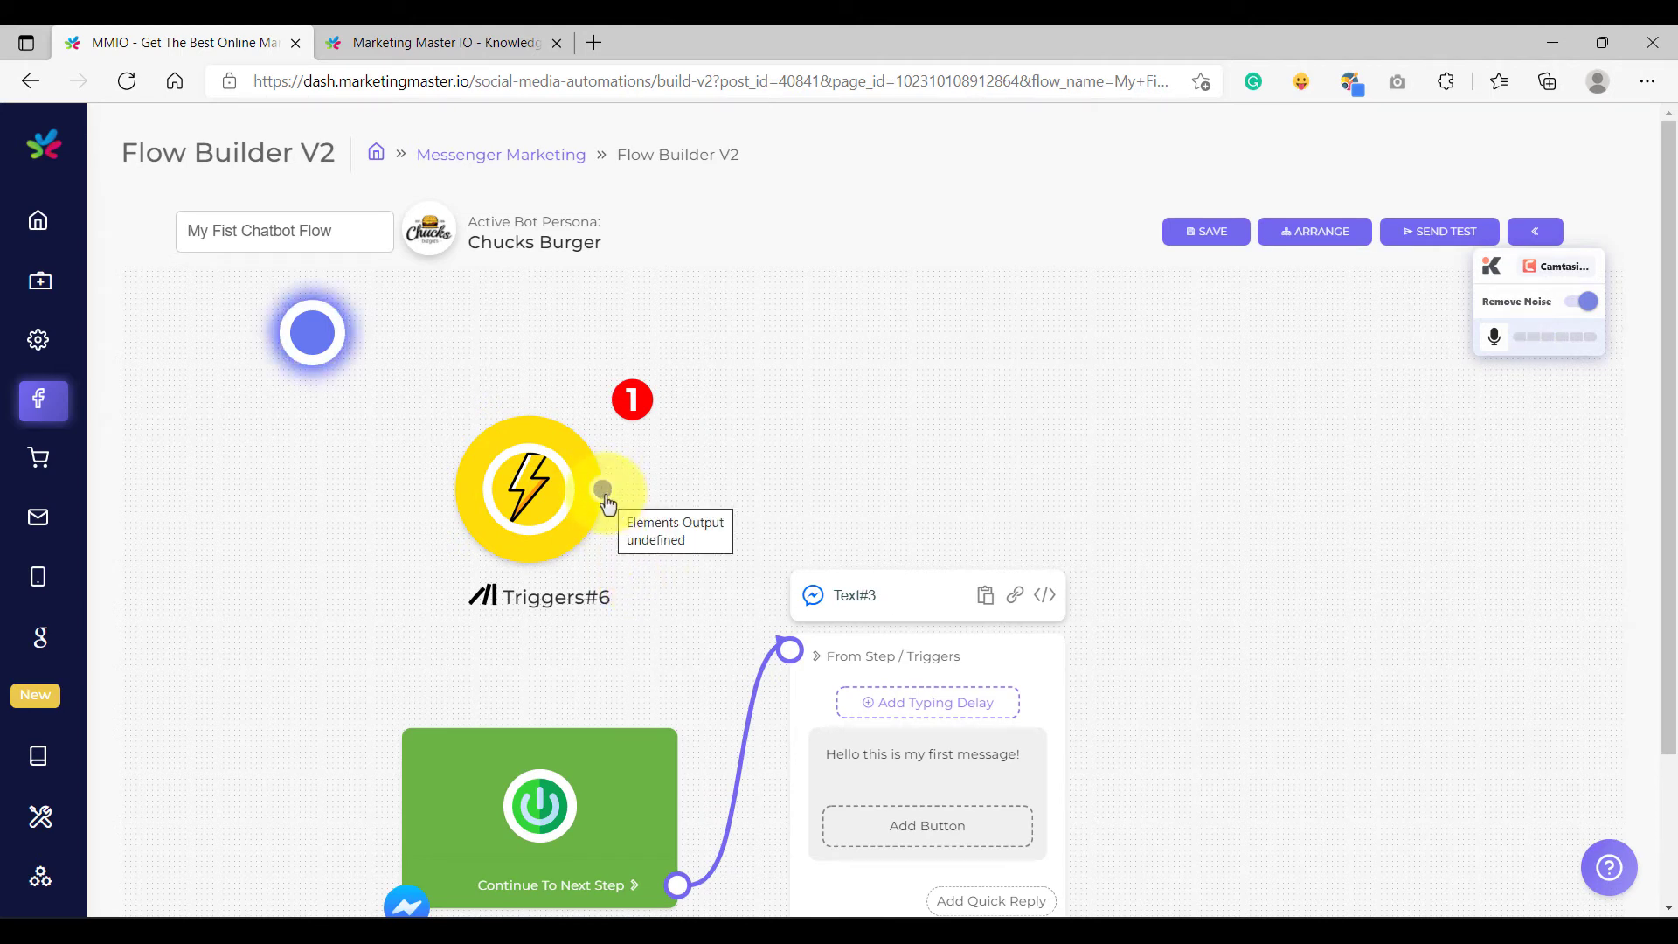
scroll(603, 496, "up", 1)
scroll(603, 497, "down", 2)
left_click(826, 507)
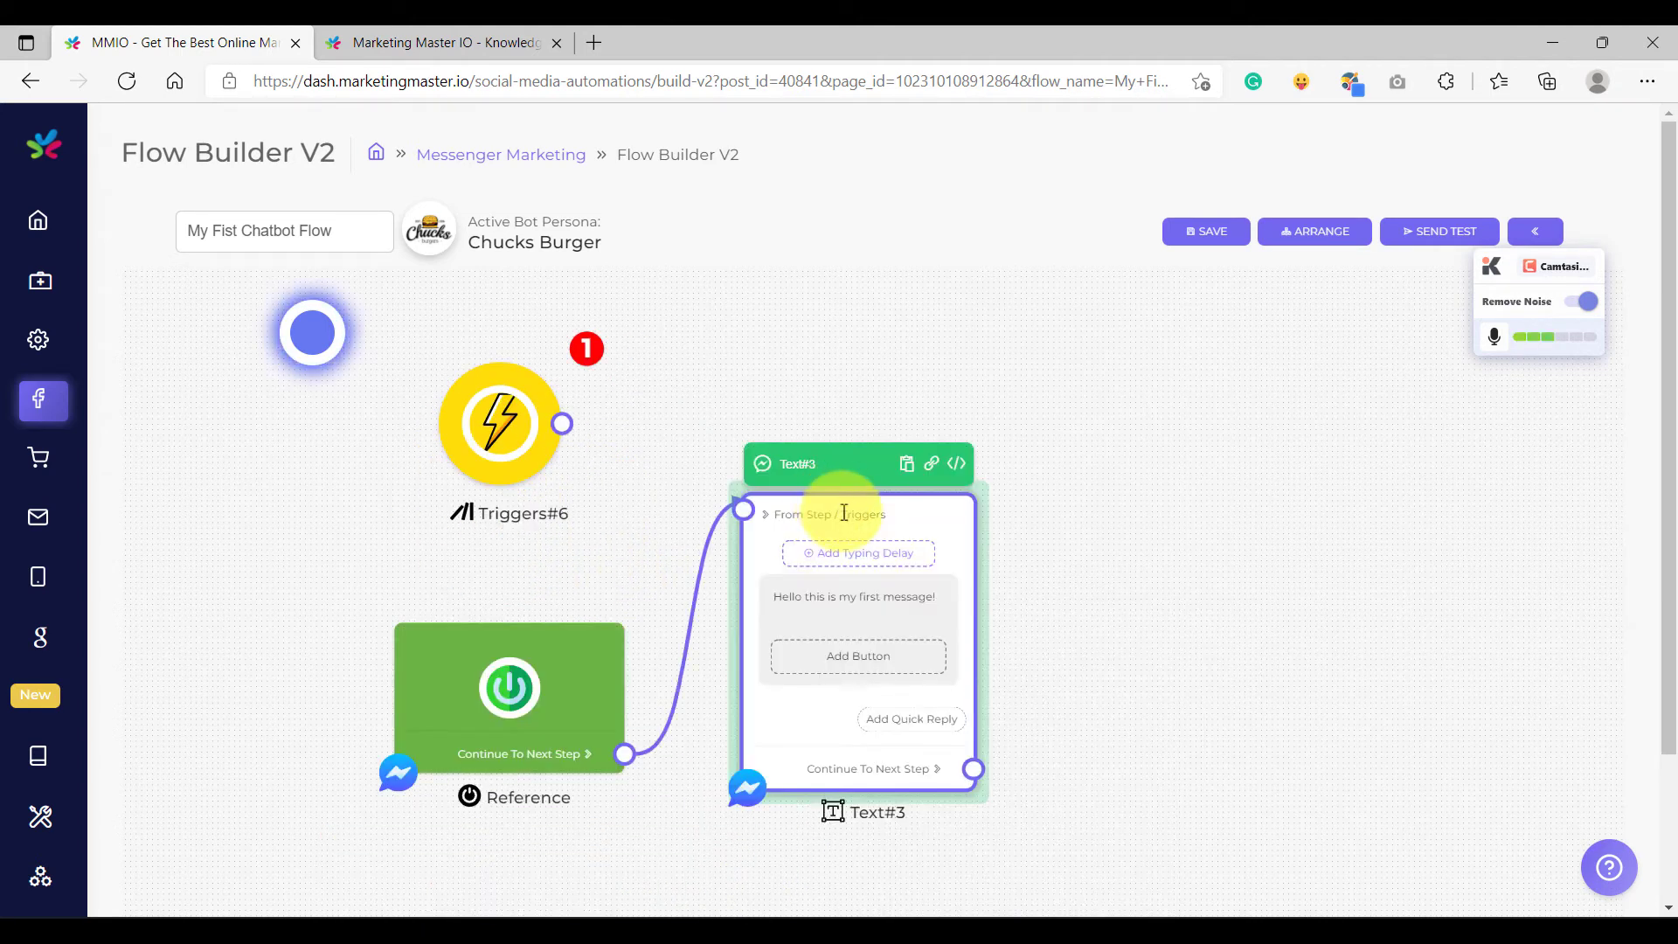
scroll(782, 538, "up", 4)
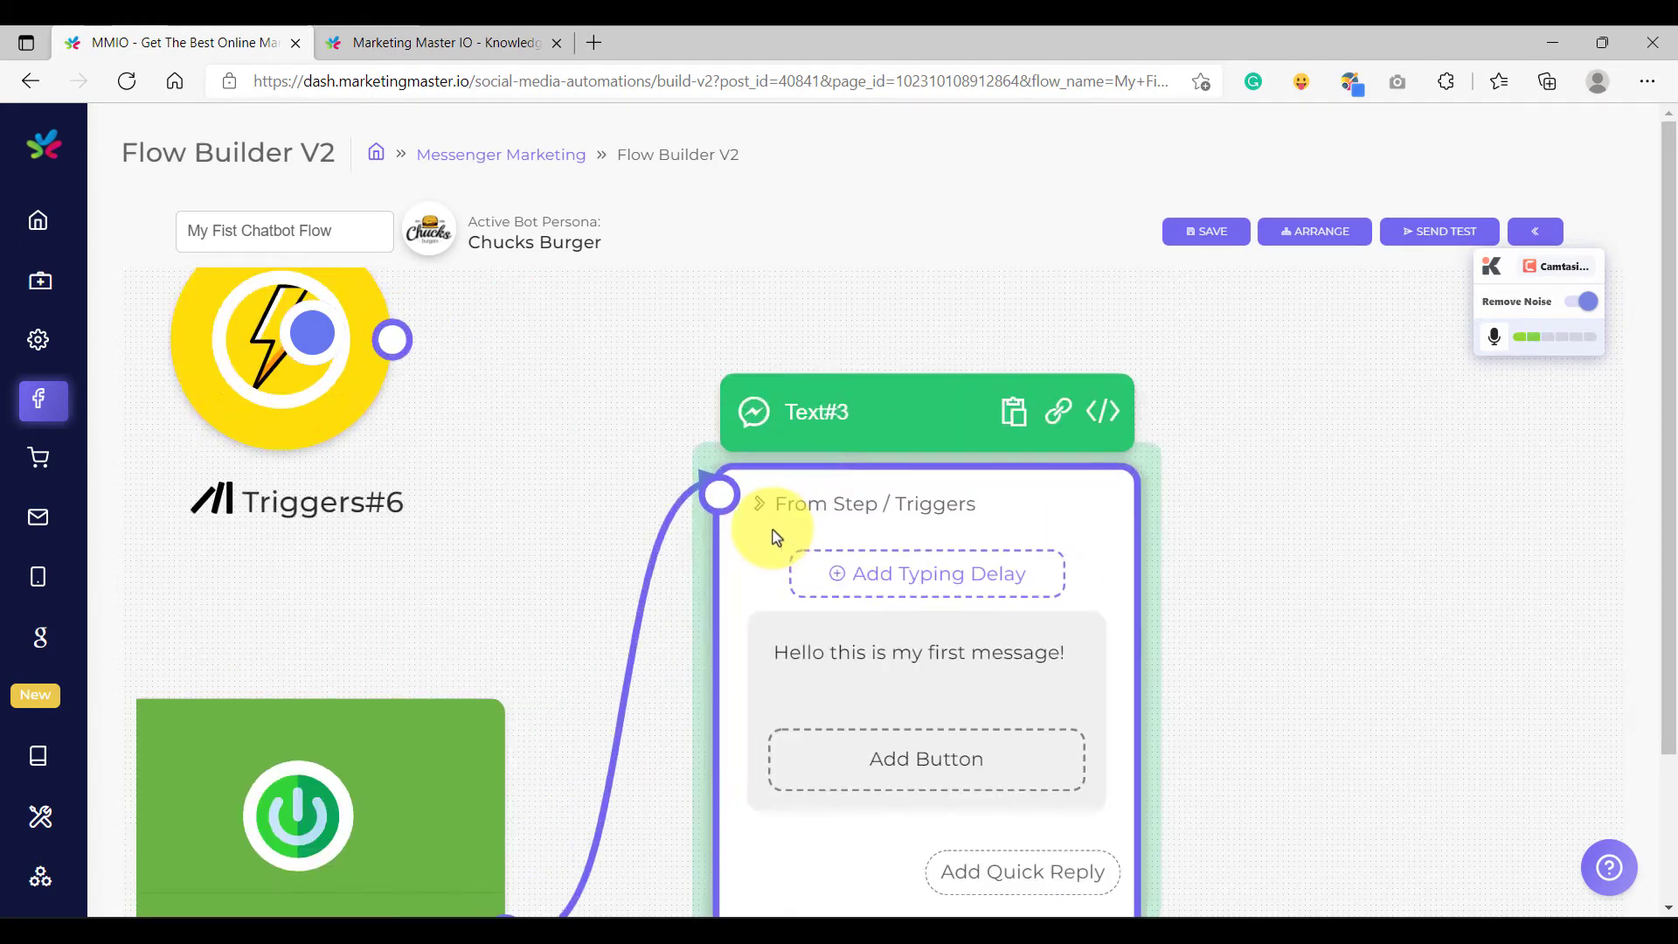
left_click(824, 460)
scroll(690, 493, "up", 3)
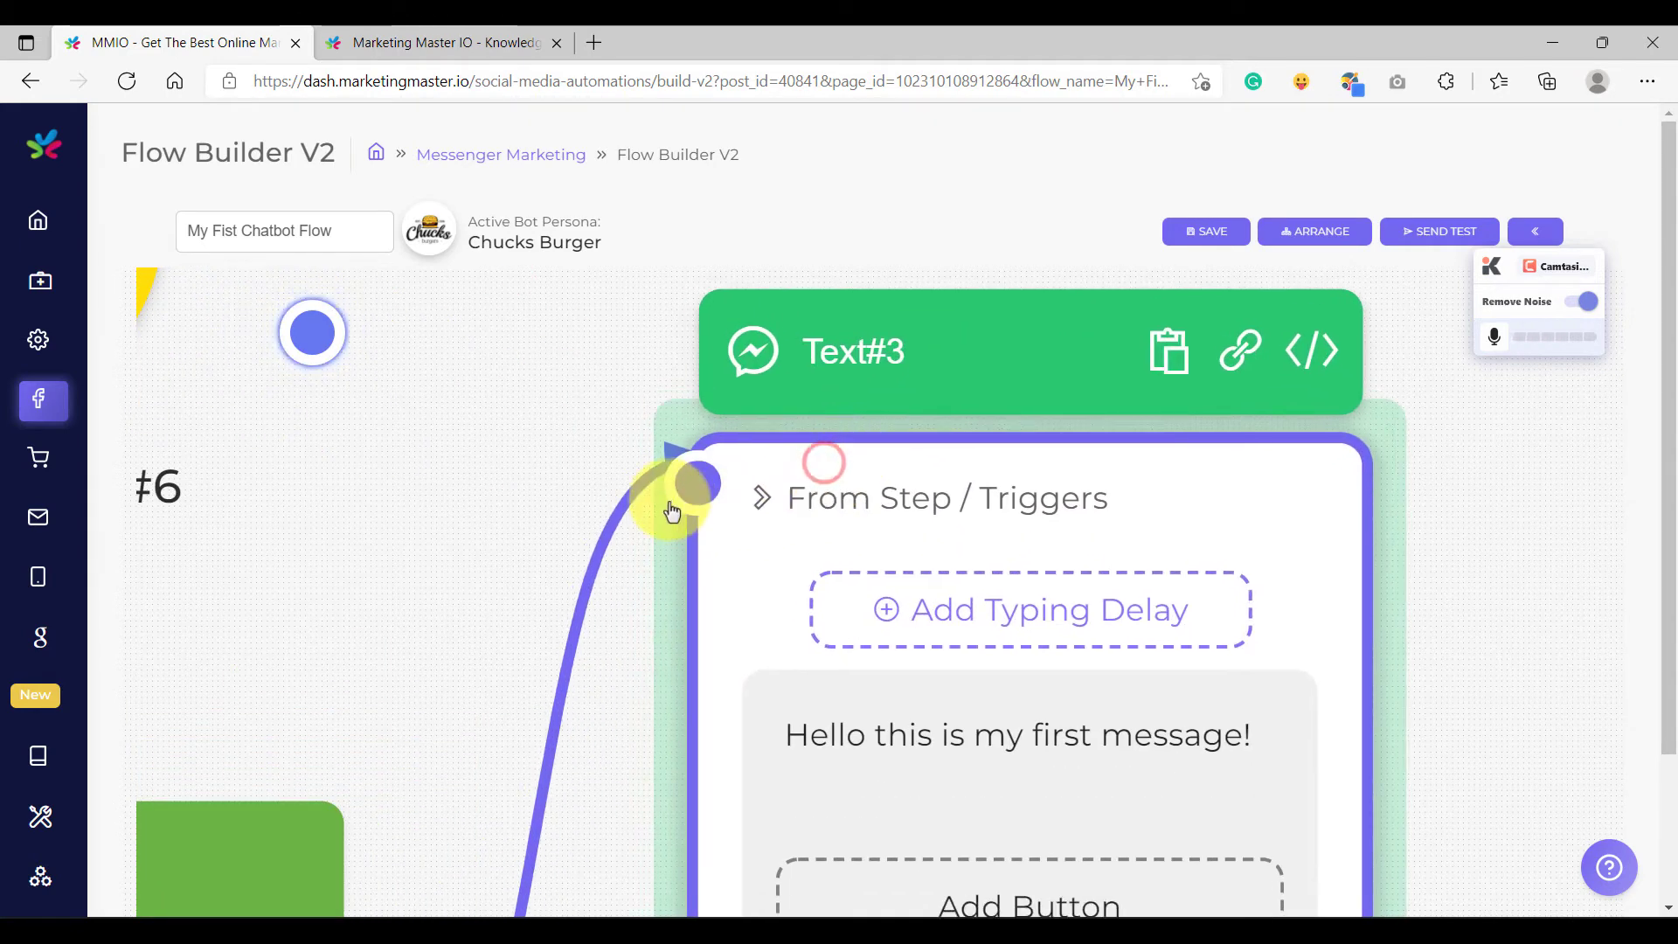
scroll(677, 510, "down", 6)
scroll(881, 645, "up", 3)
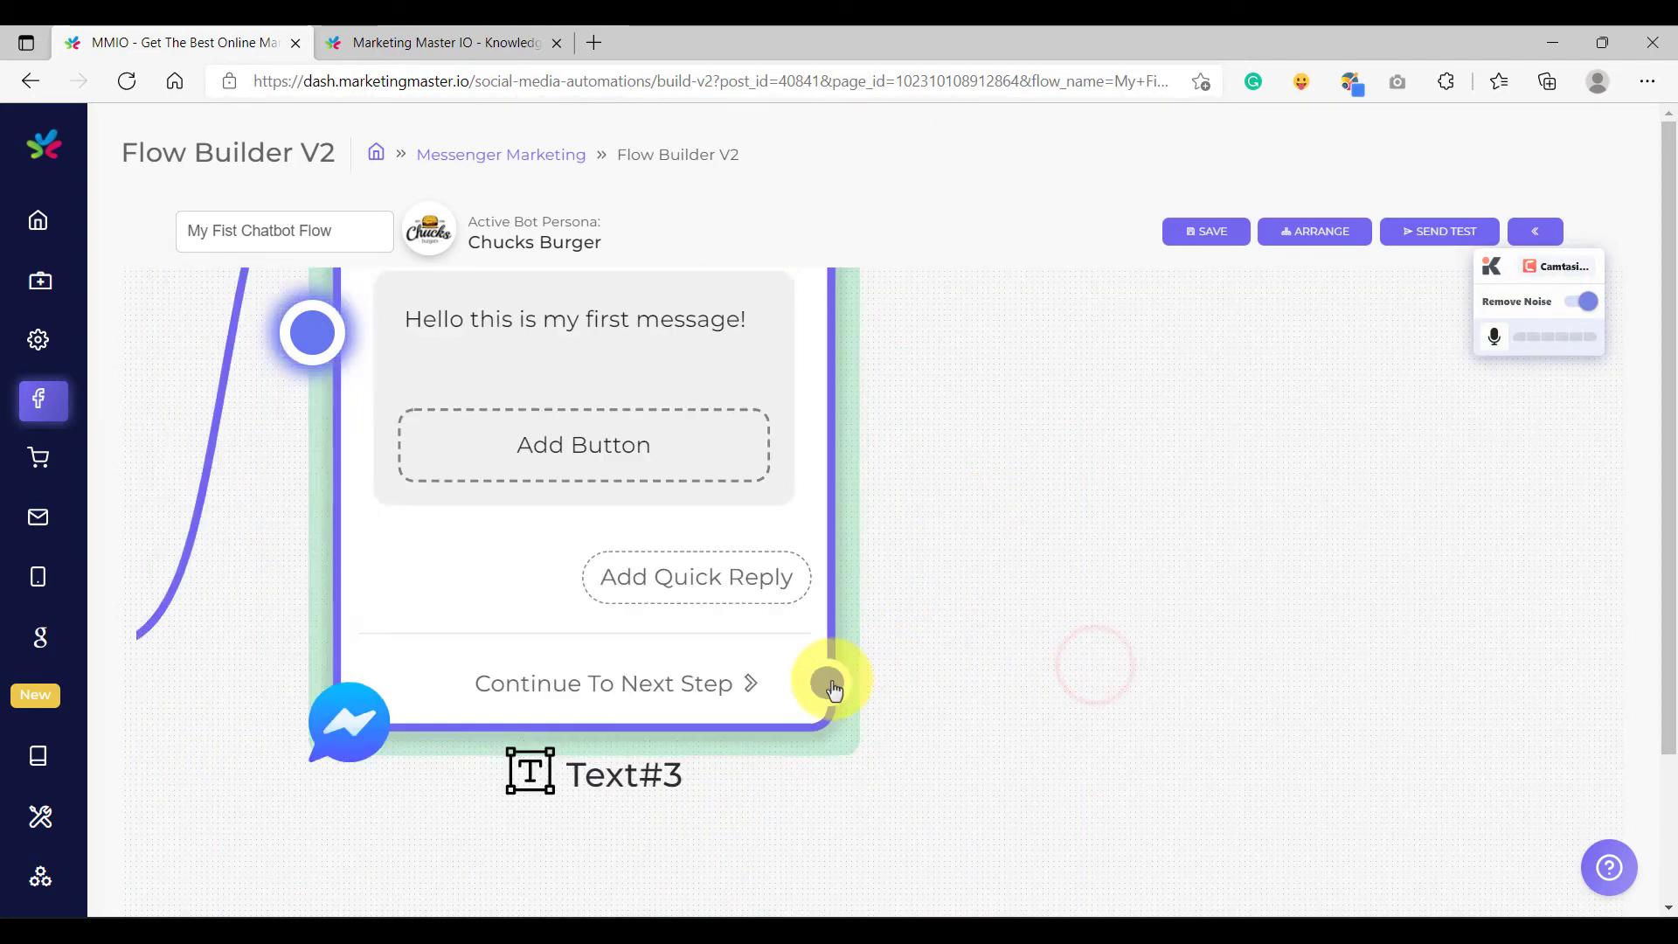
scroll(969, 635, "down", 4)
scroll(722, 550, "up", 4)
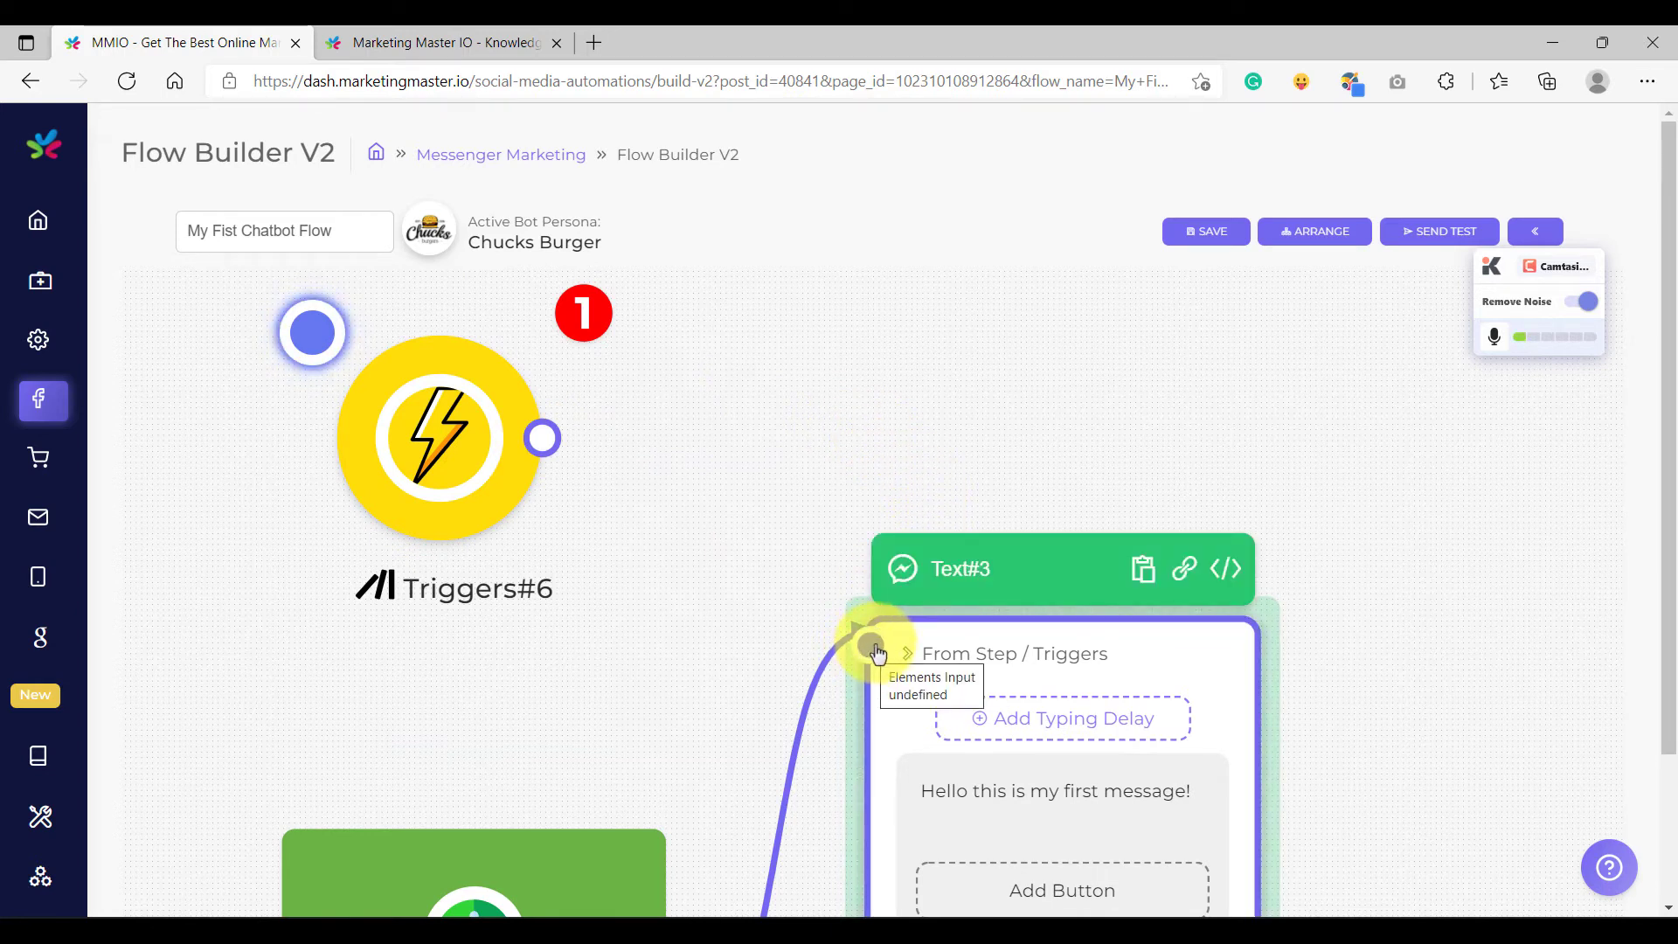
Link Triggers#6's output to the Text#3 'Hello this is my first message!' step, then recentre the flow
left_click_drag(542, 437, 869, 644)
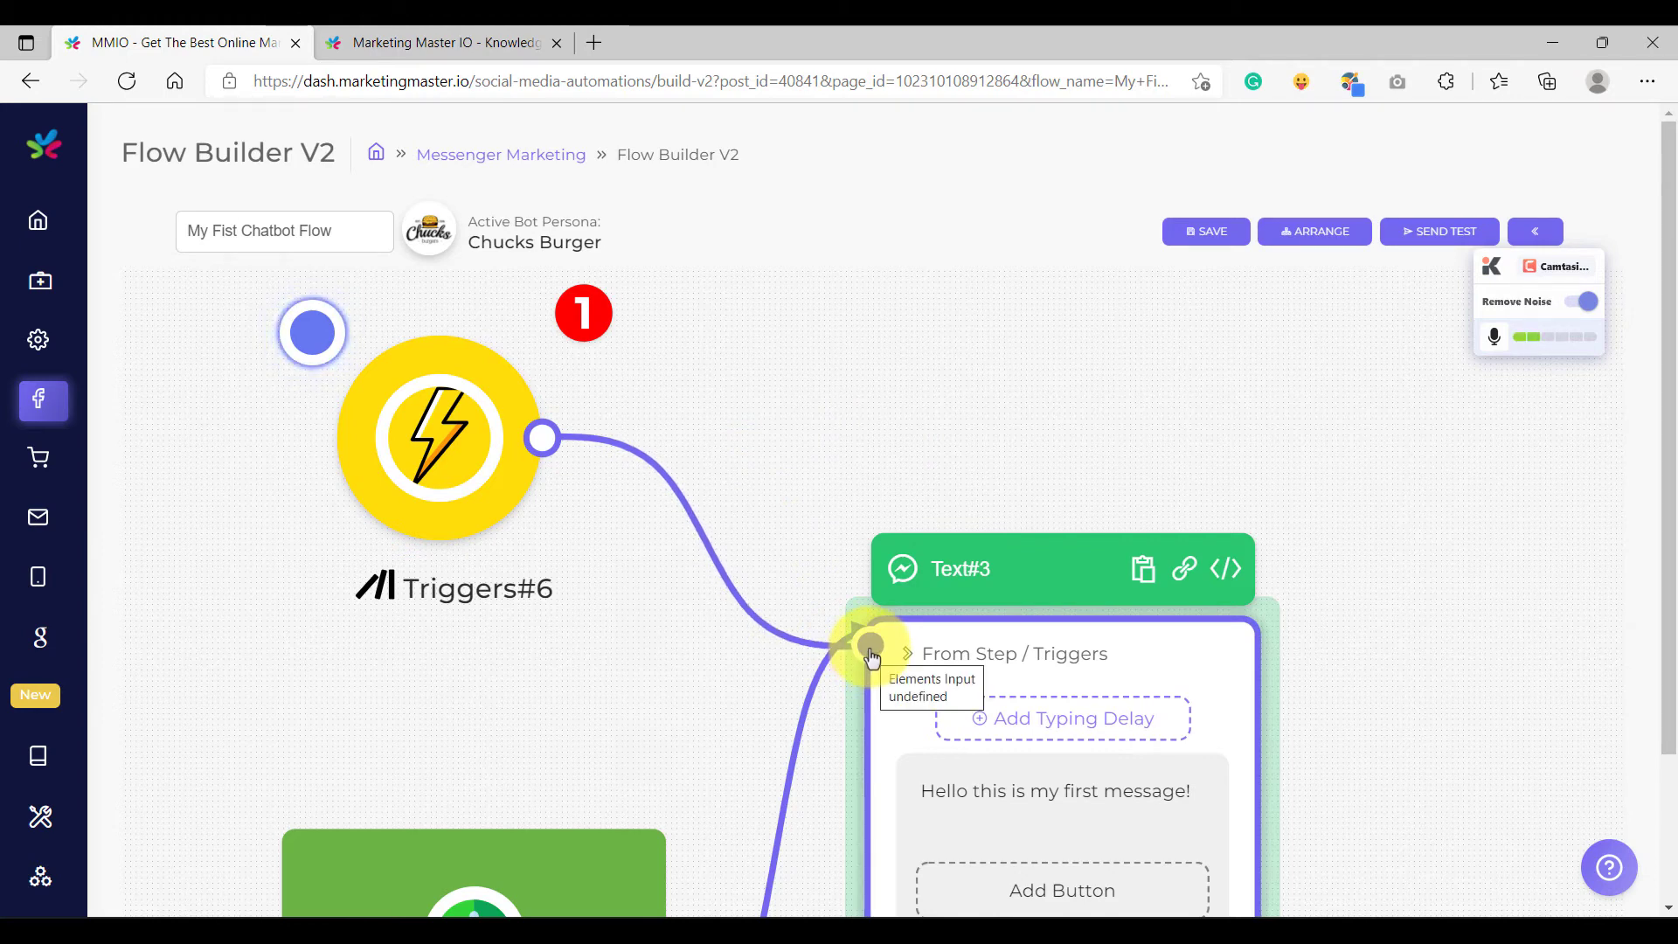
scroll(655, 595, "down", 2)
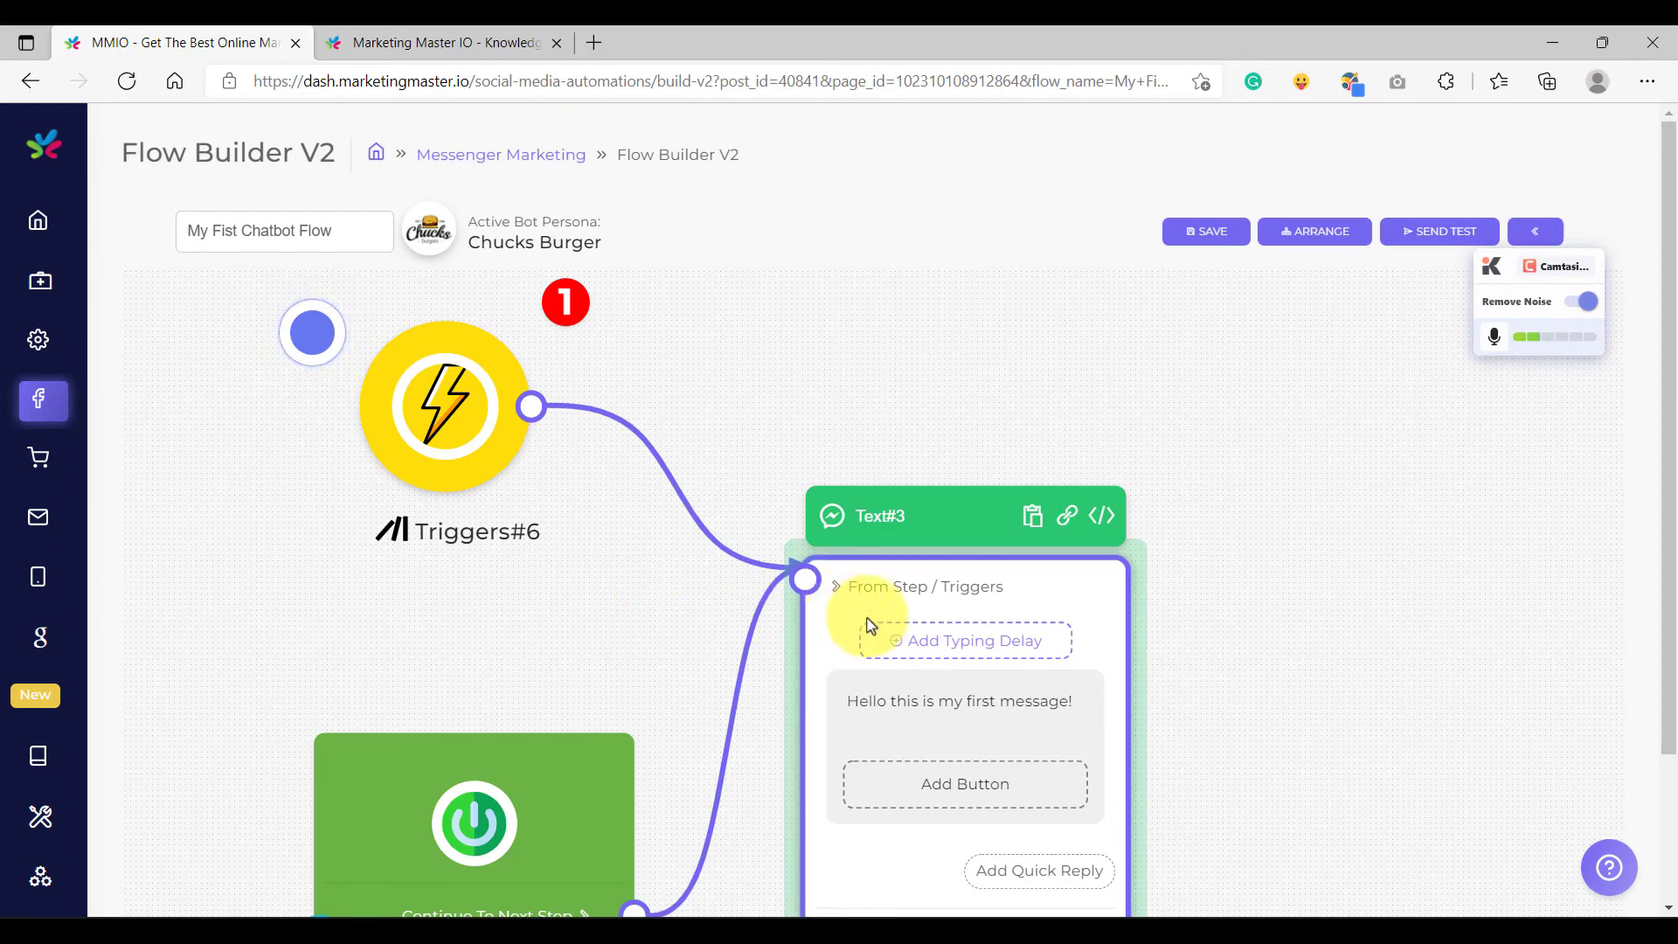
scroll(642, 583, "down", 1)
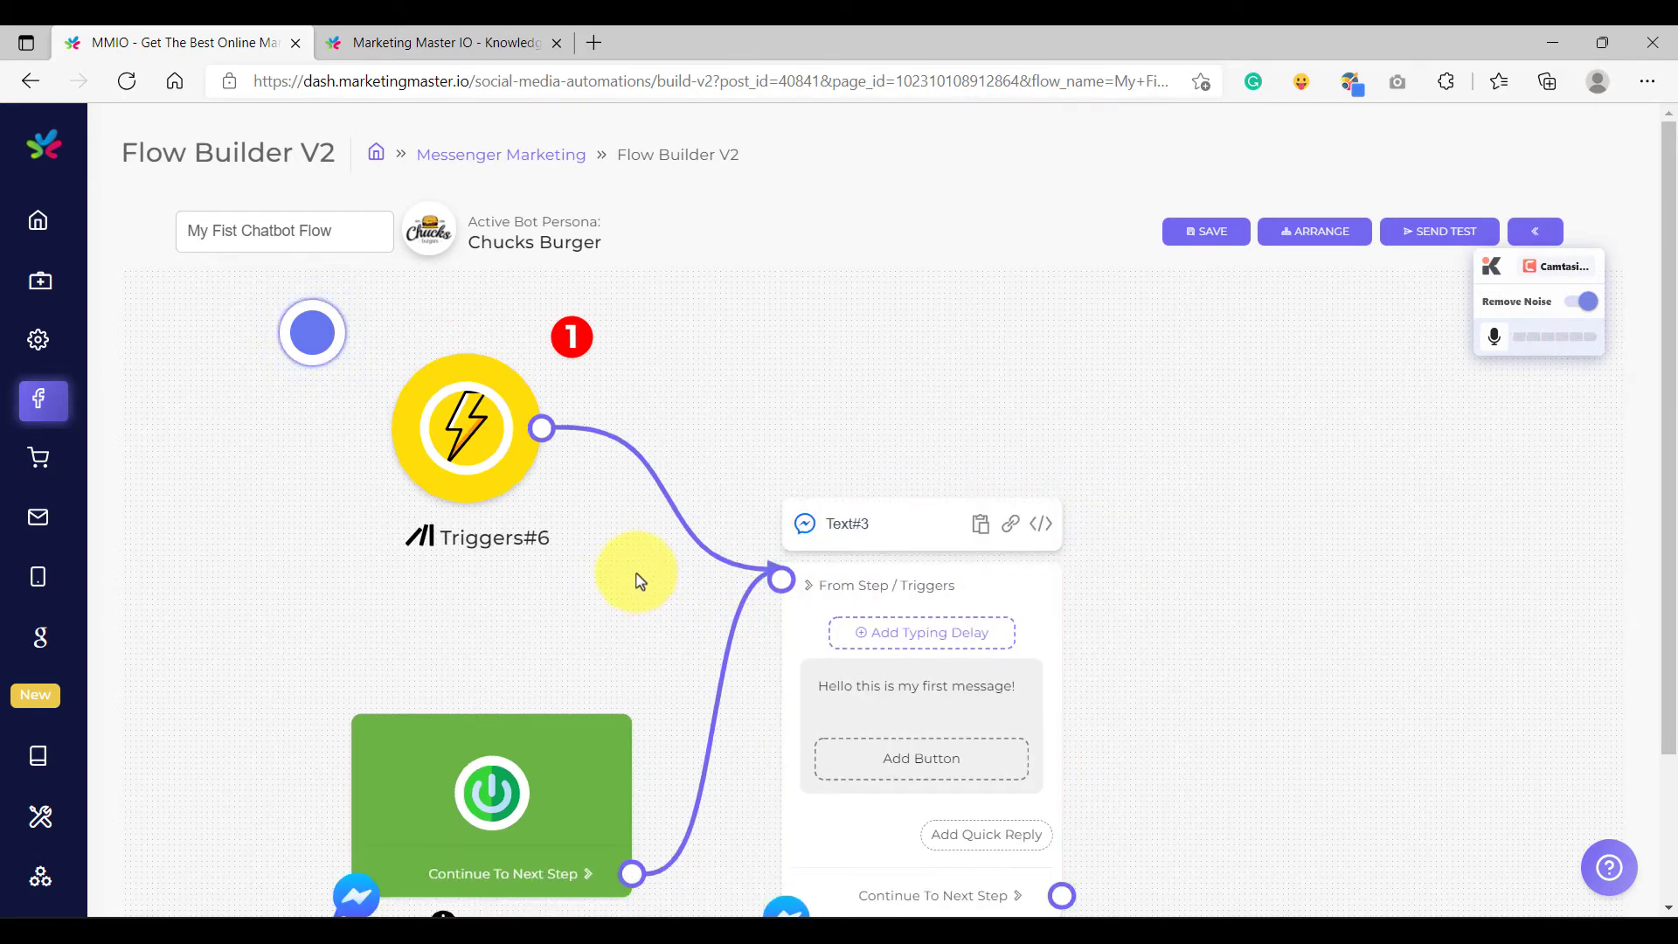
left_click_drag(612, 586, 798, 662)
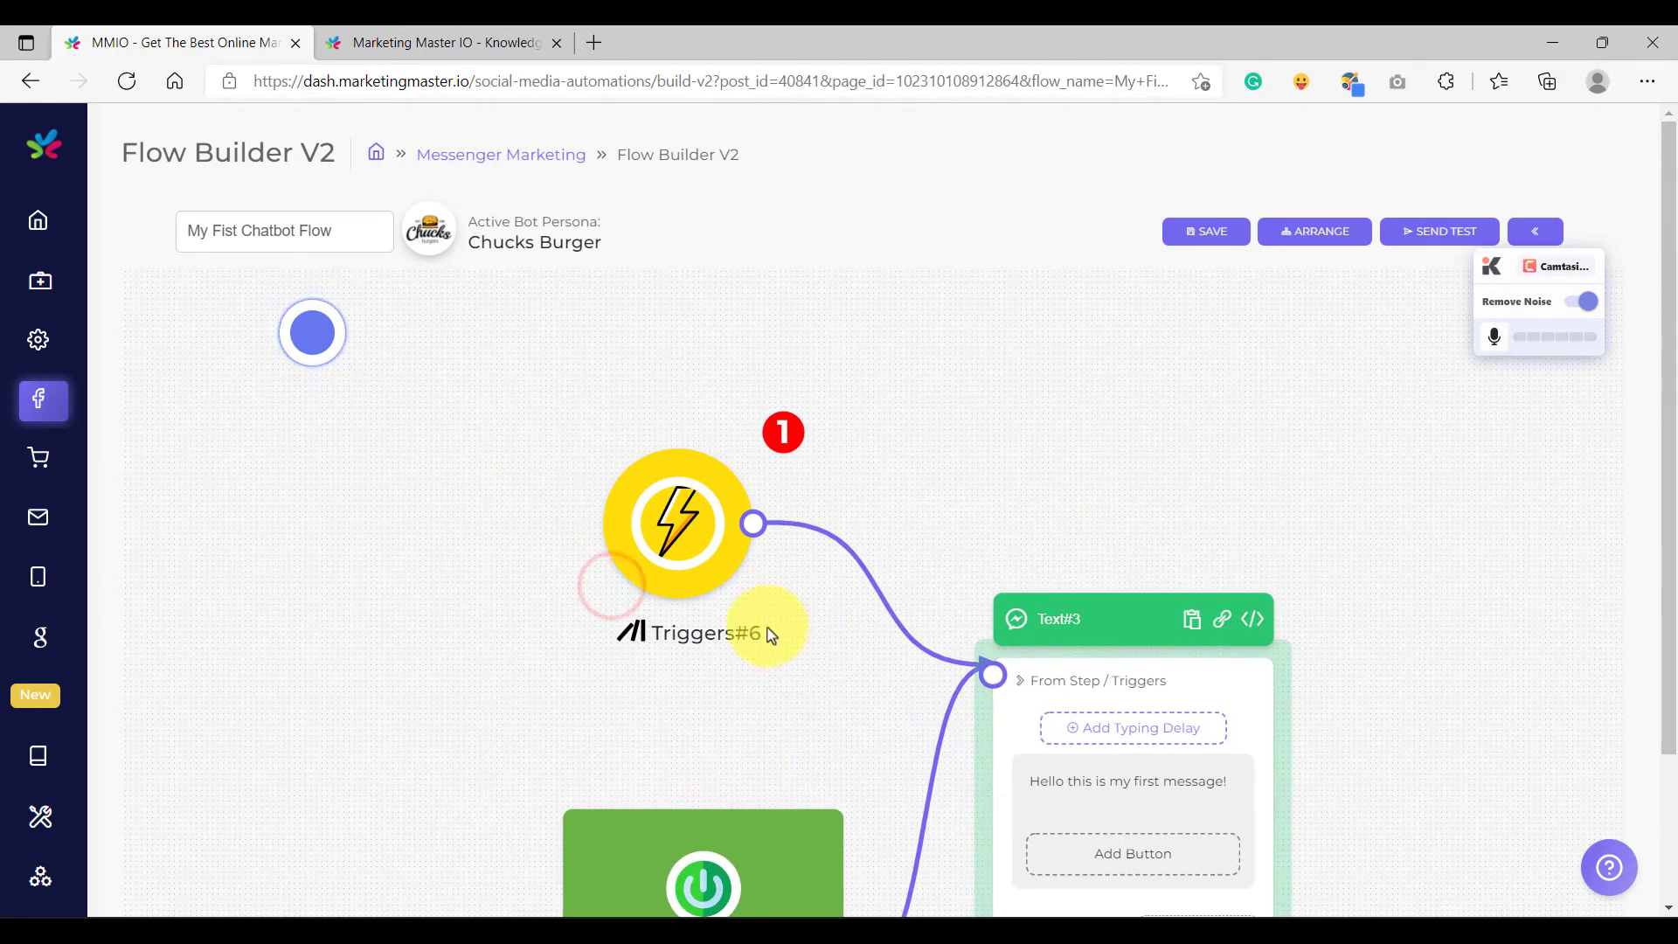
left_click_drag(877, 525, 872, 581)
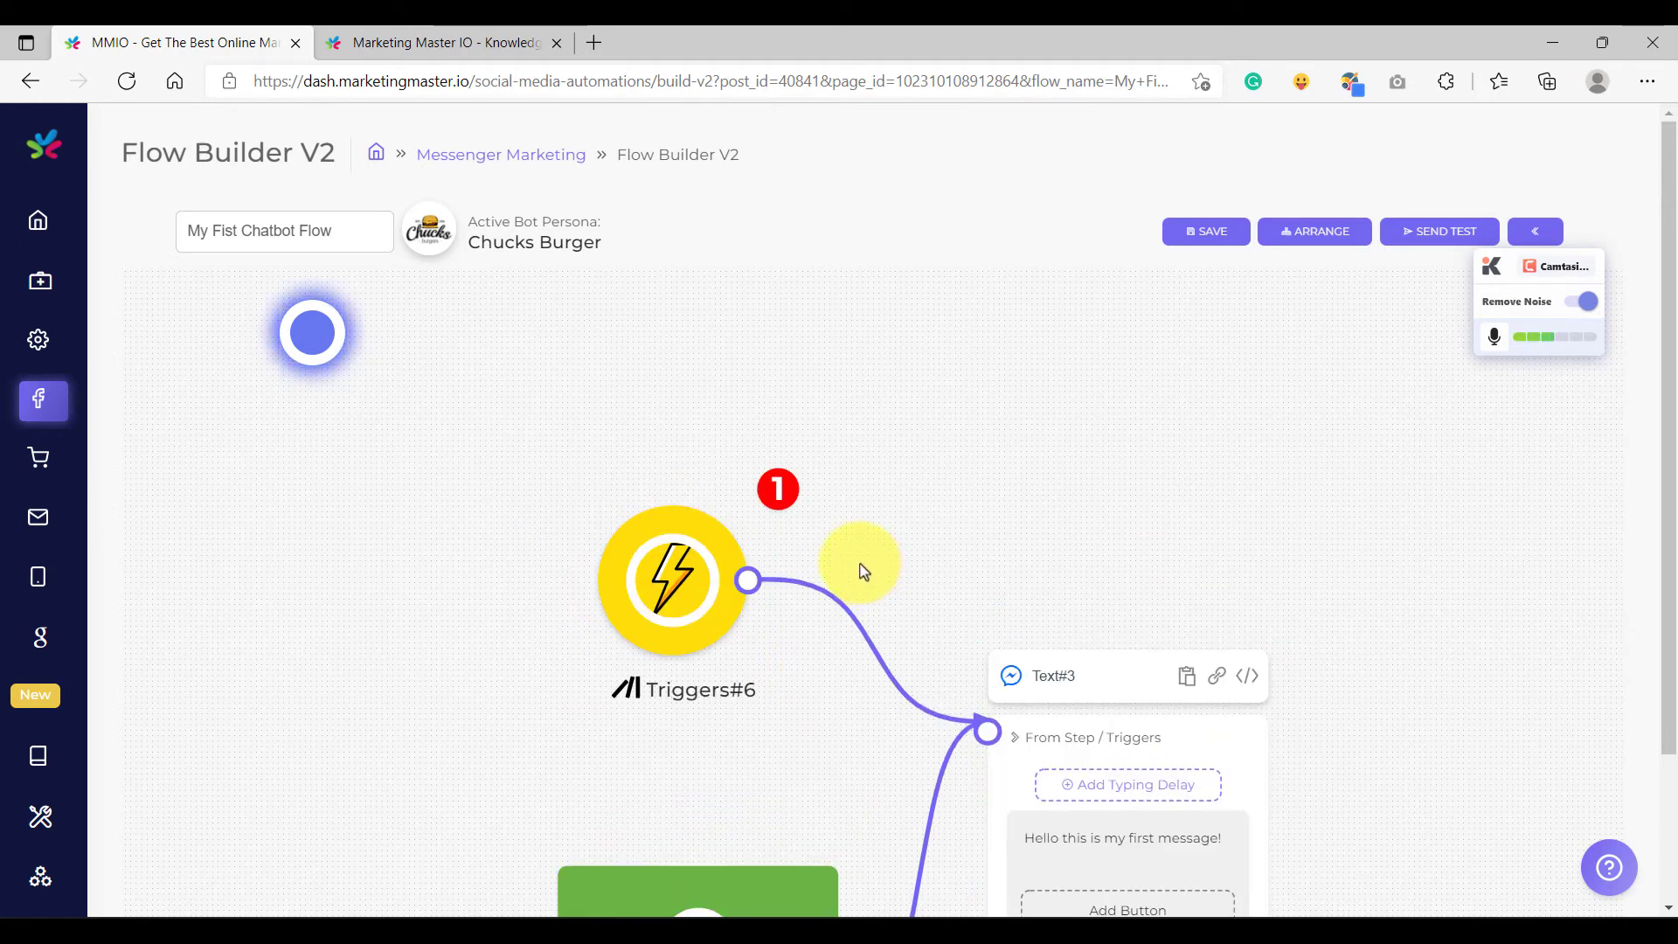
mouse_move(781, 495)
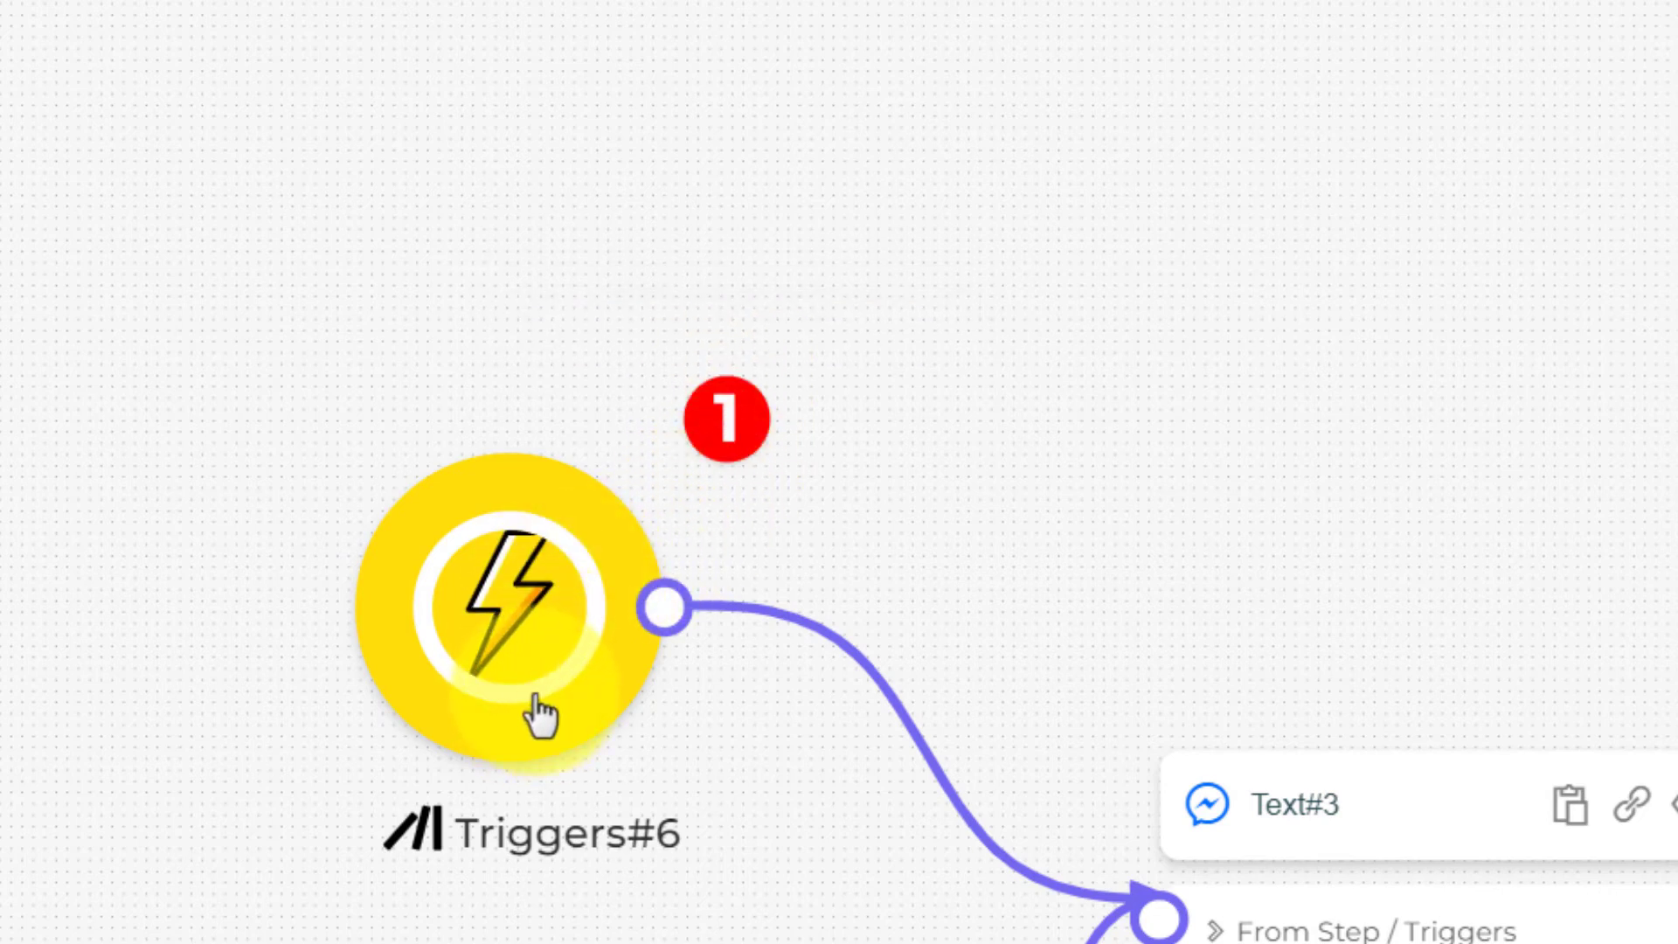
Set Triggers#6's trigger type to Get Started and confirm it
left_click(529, 622)
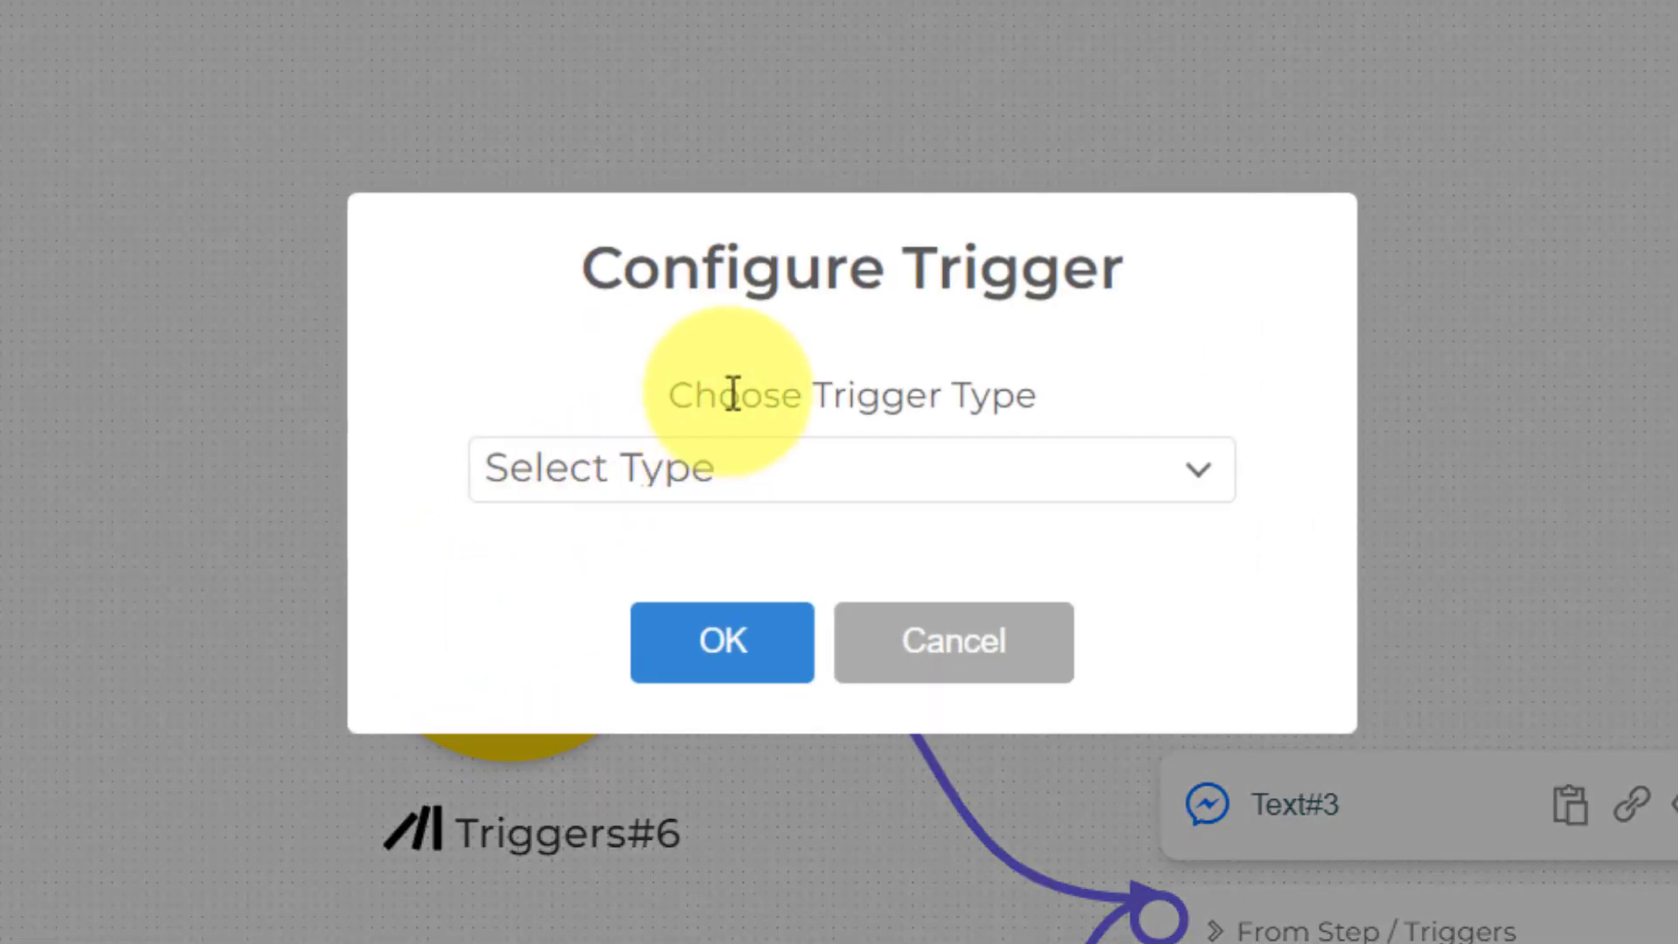
left_click(673, 472)
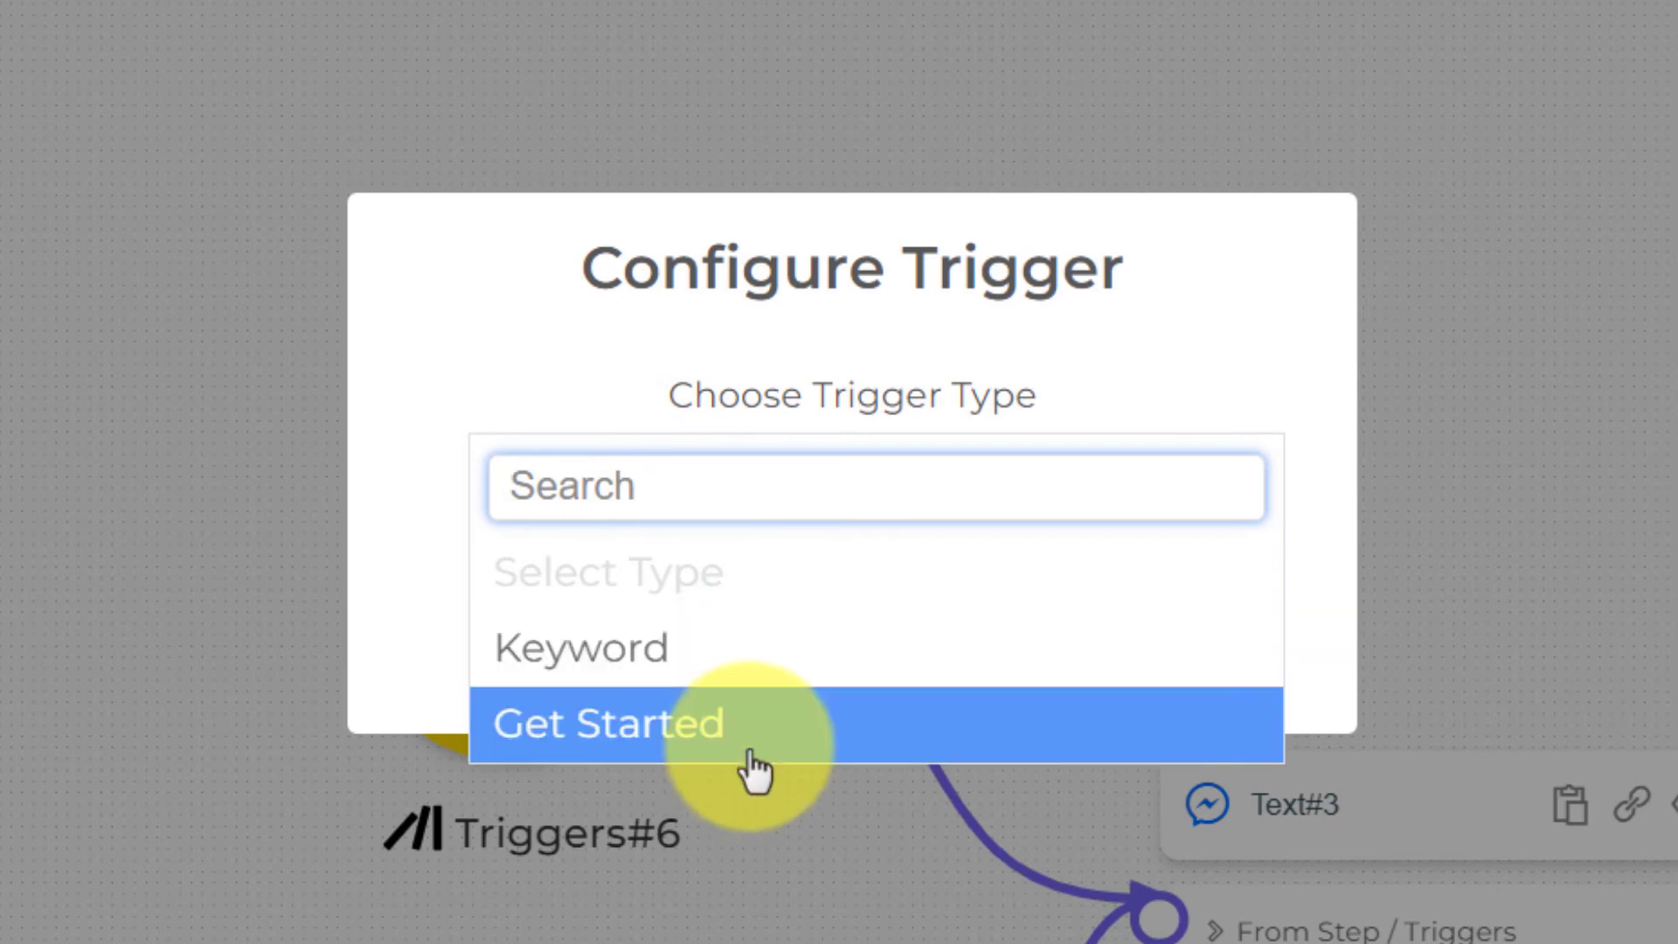
left_click(749, 734)
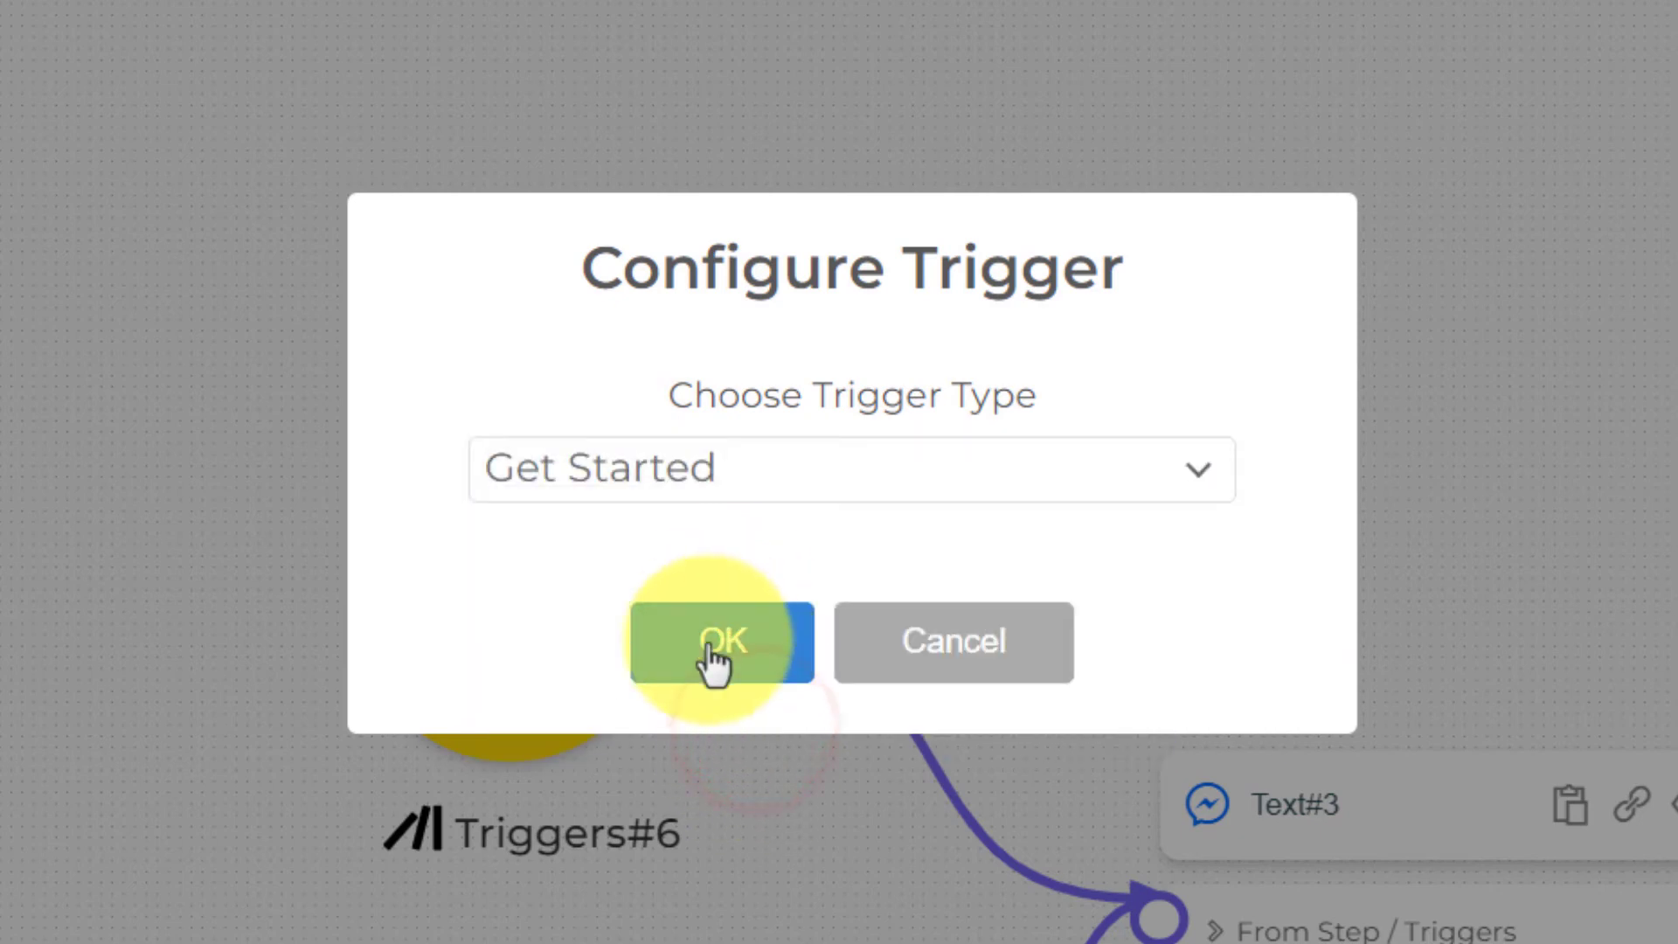
left_click(701, 649)
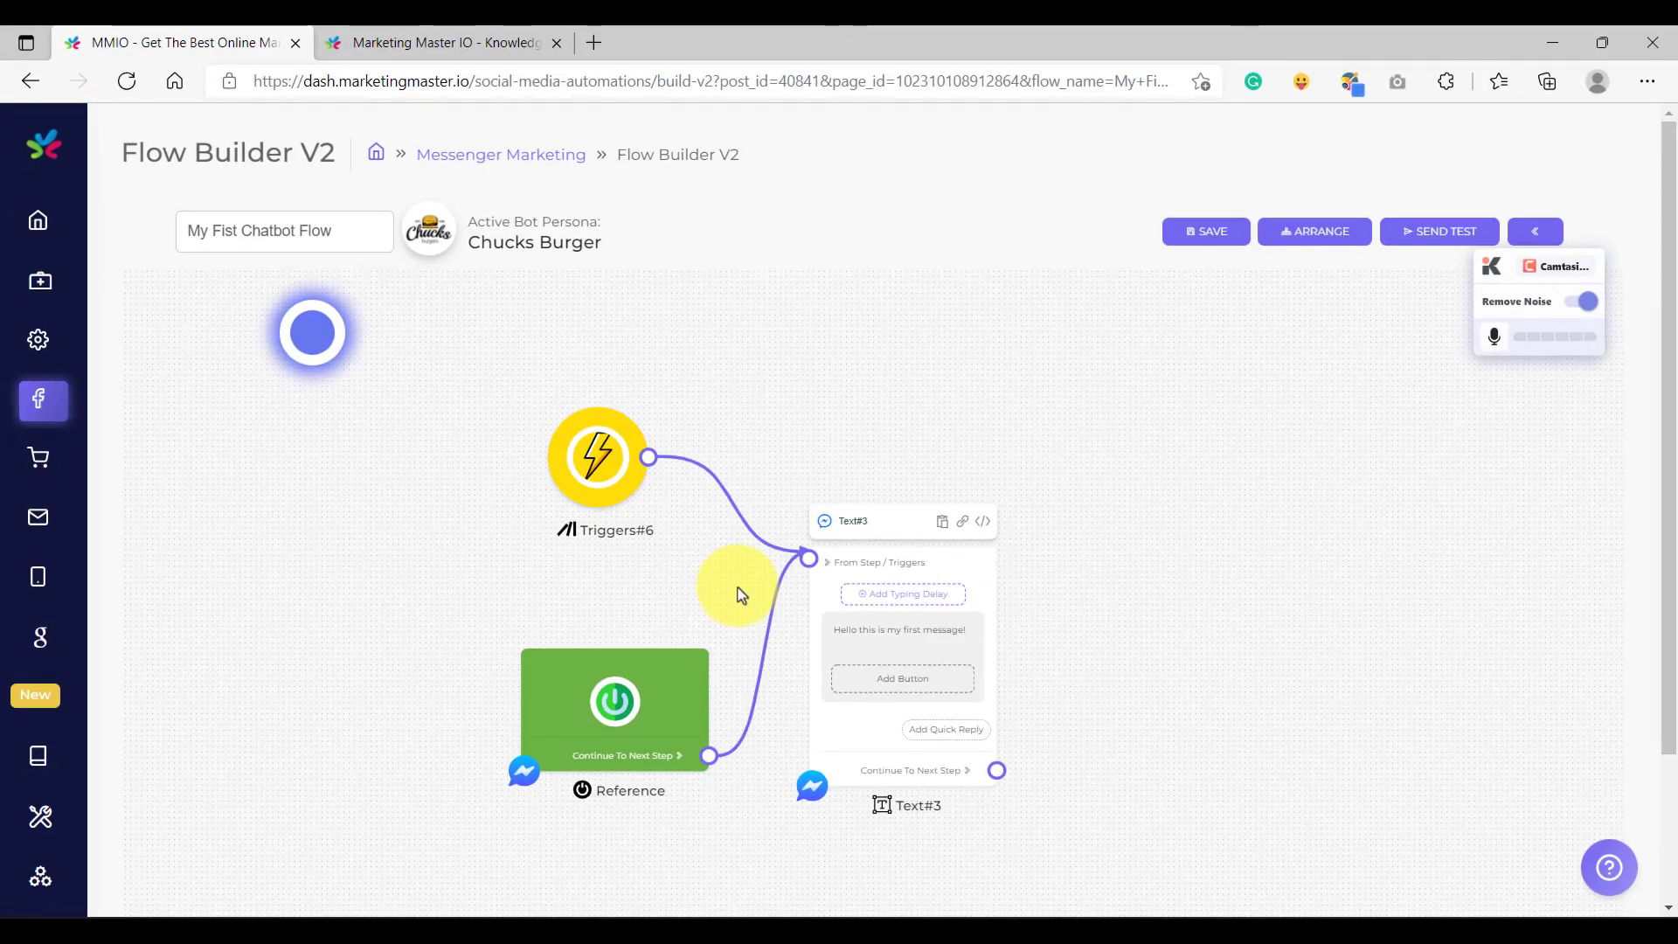
Save the flow in Flow Builder and acknowledge the Flow Data SAVED notice
left_click_drag(742, 592, 730, 588)
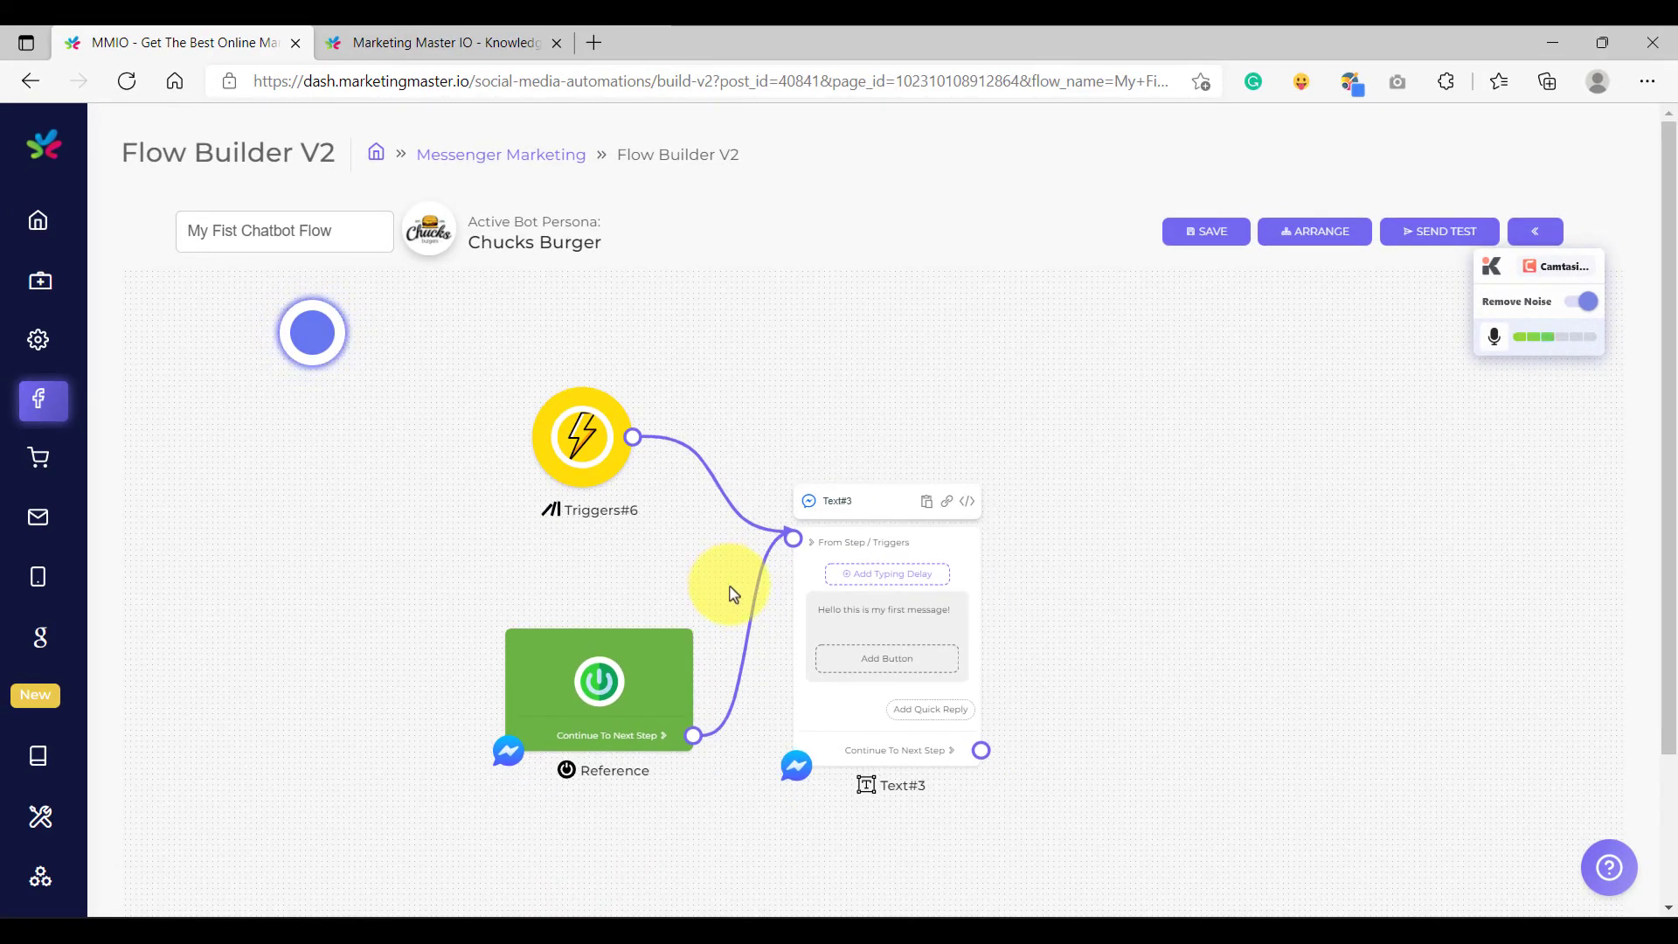
left_click(1195, 241)
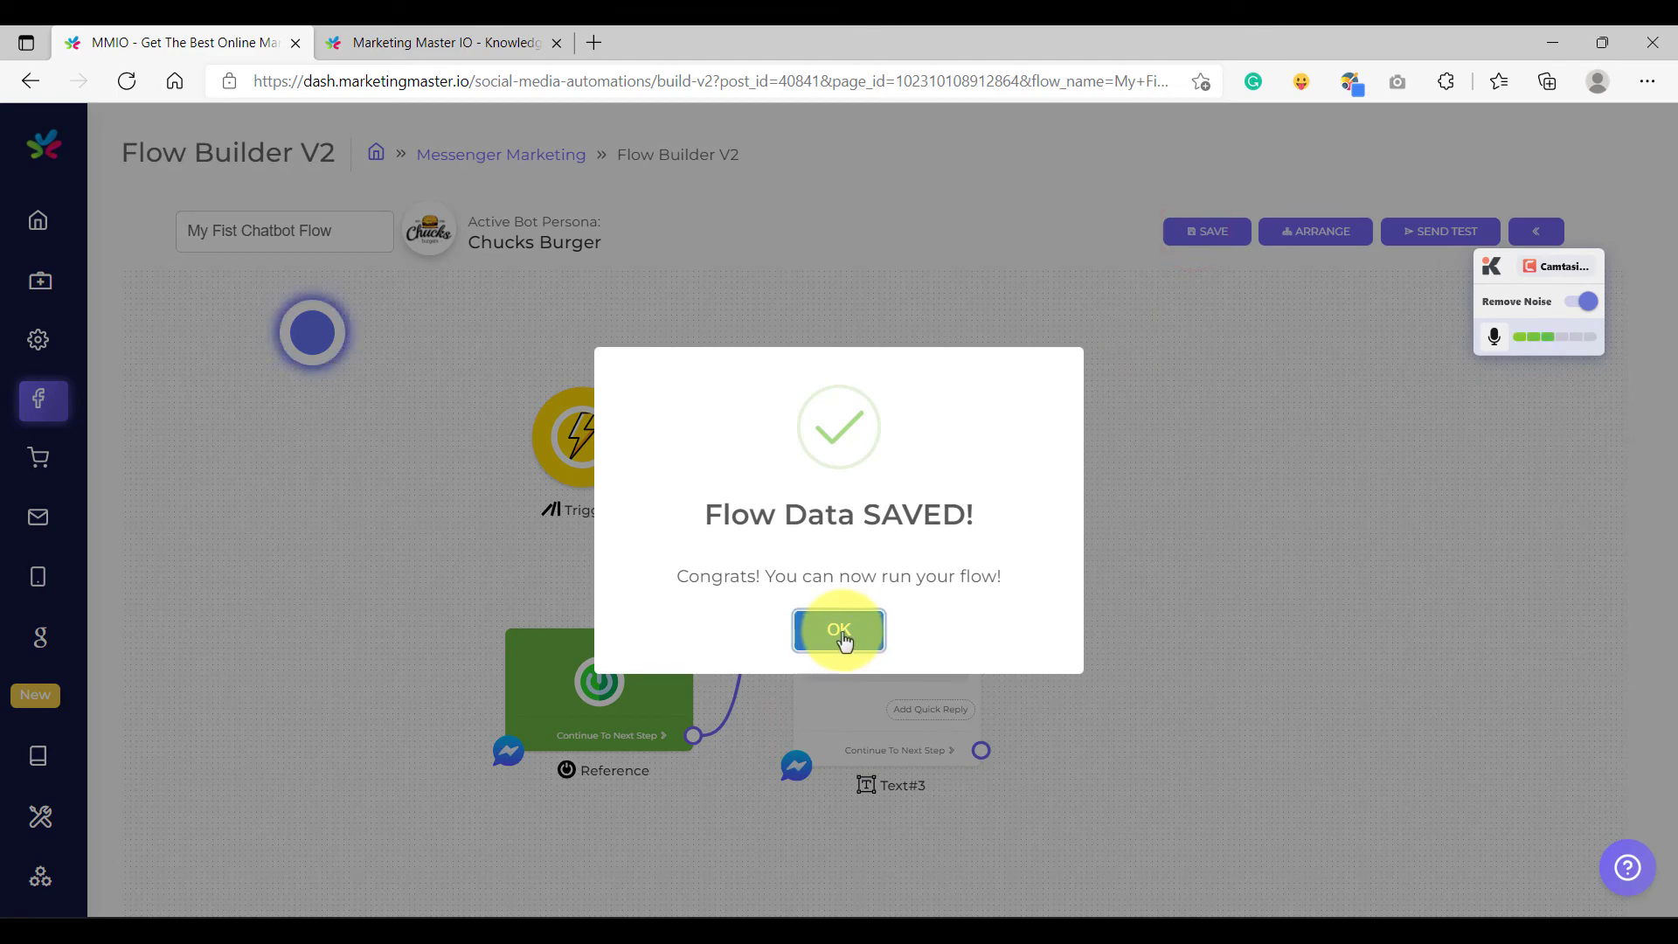
left_click(841, 631)
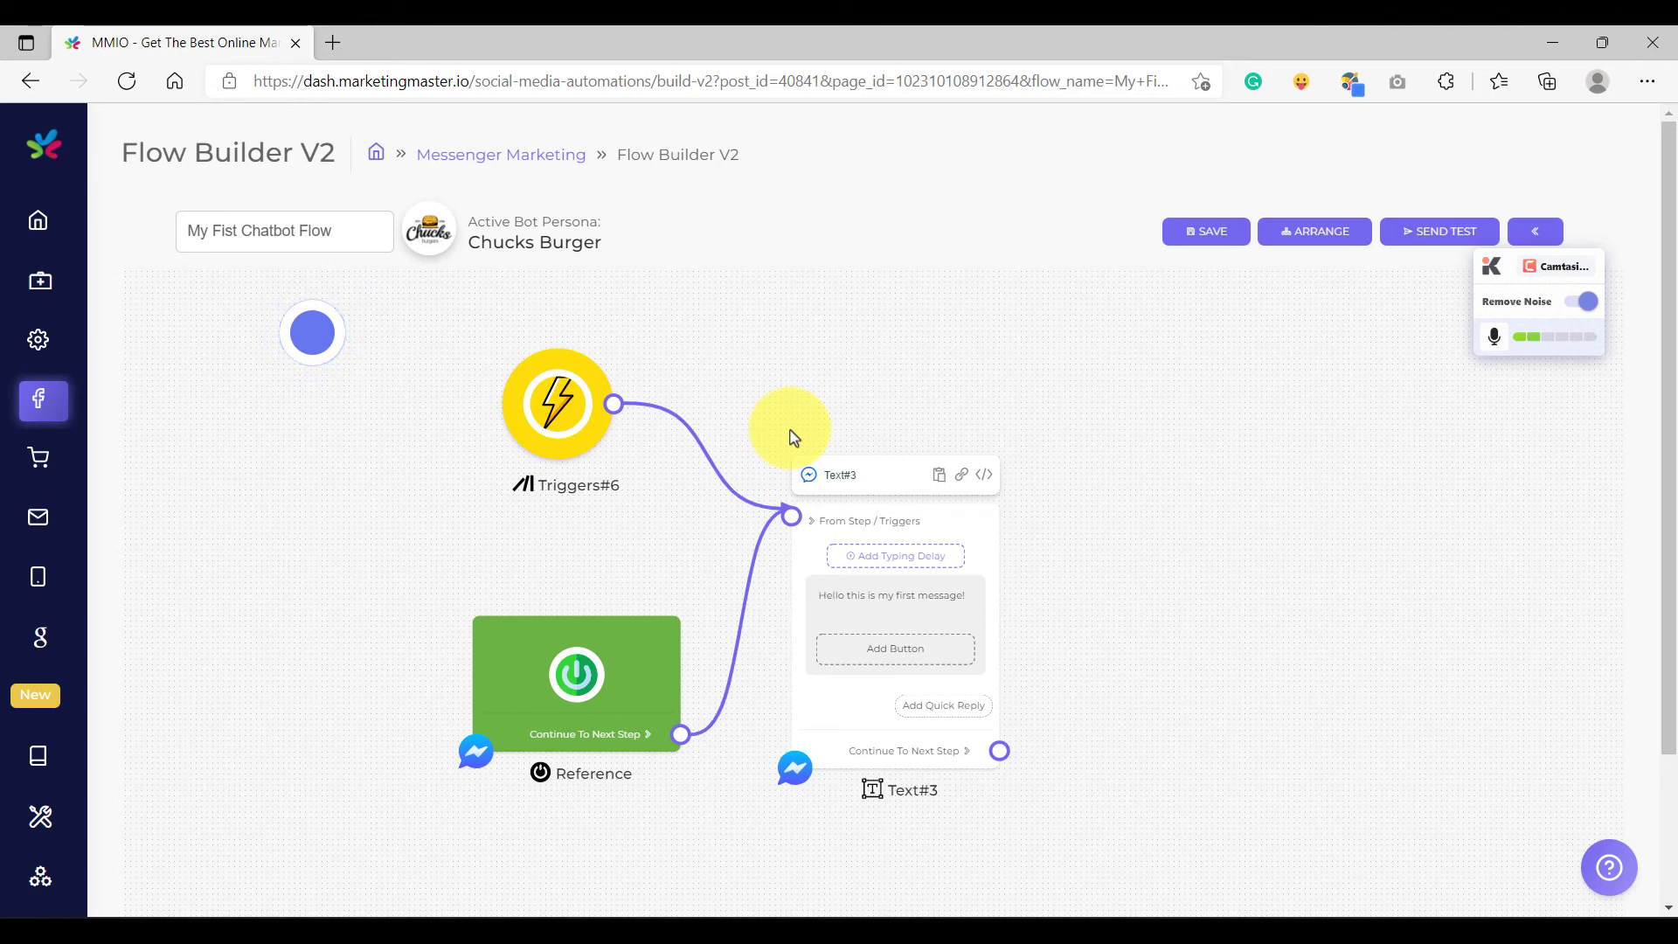
Run a flow test and follow its redirect to the Chucks Burger chat in Messenger
left_click(1421, 242)
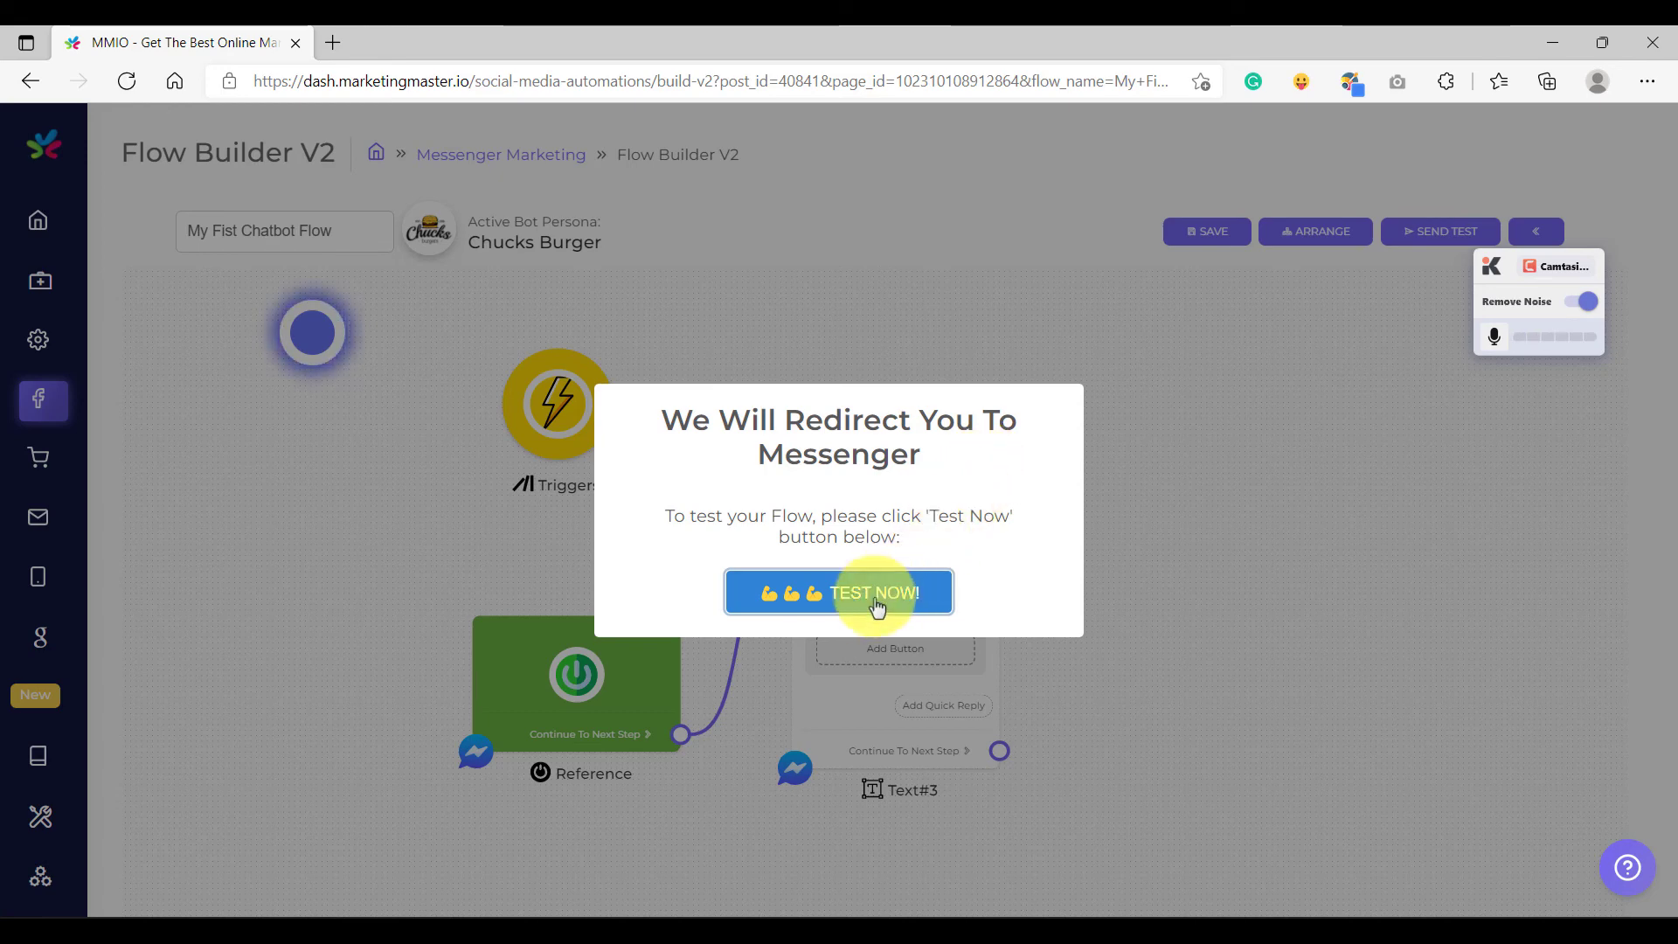
left_click(846, 605)
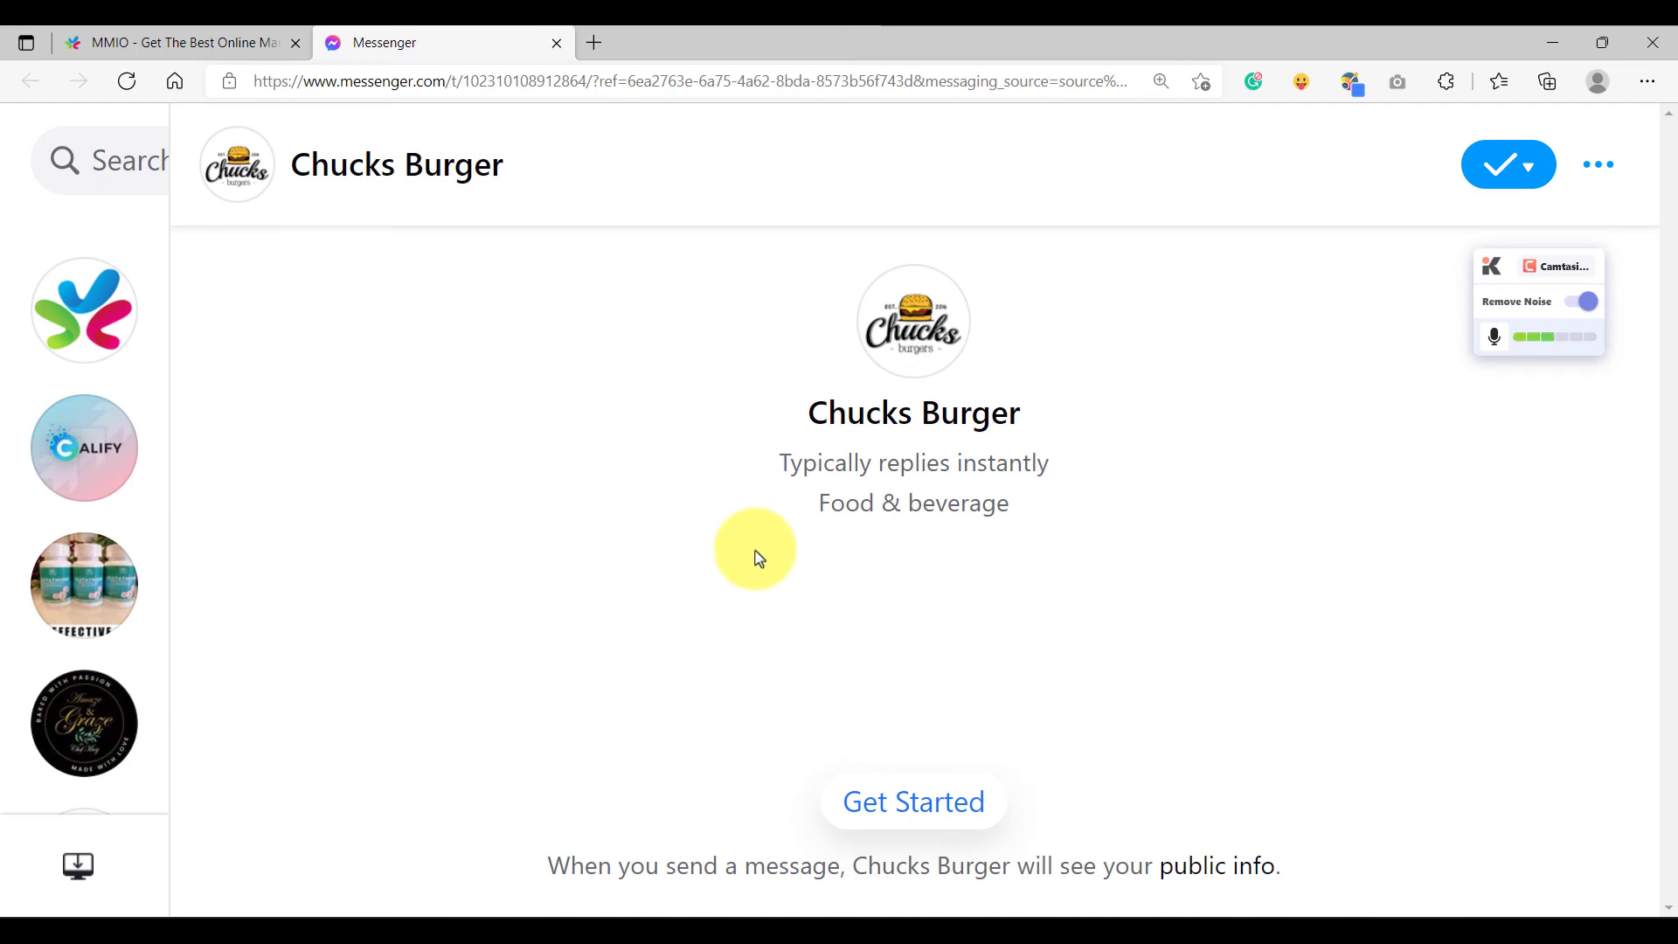
Send Get Started to the Chucks Burger bot to get its 'Hello this is my first message!' reply
left_click(945, 815)
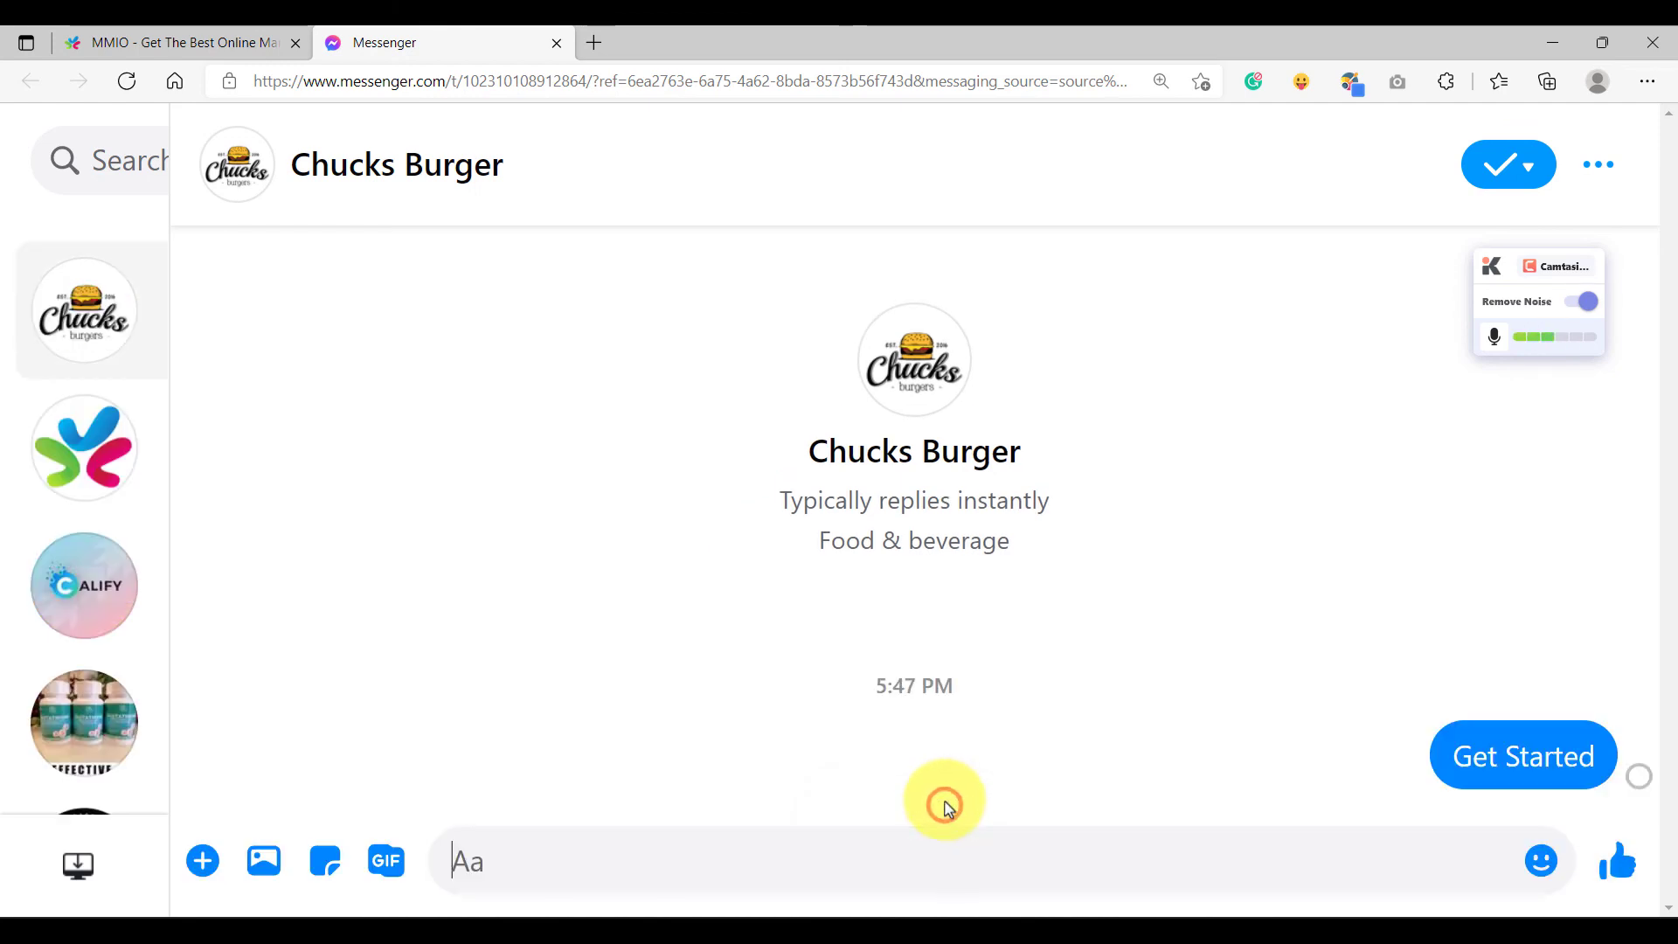